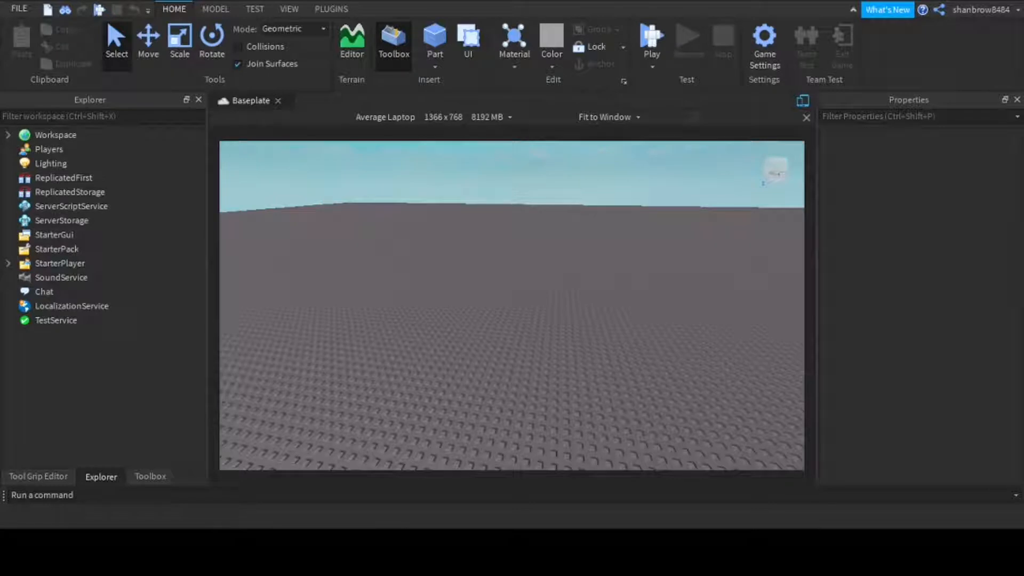
Look around the empty baseplate from different angles, heights and distances
{"action": "right_click_drag", "start_coordinate": [589, 318], "coordinate": [591, 319]}
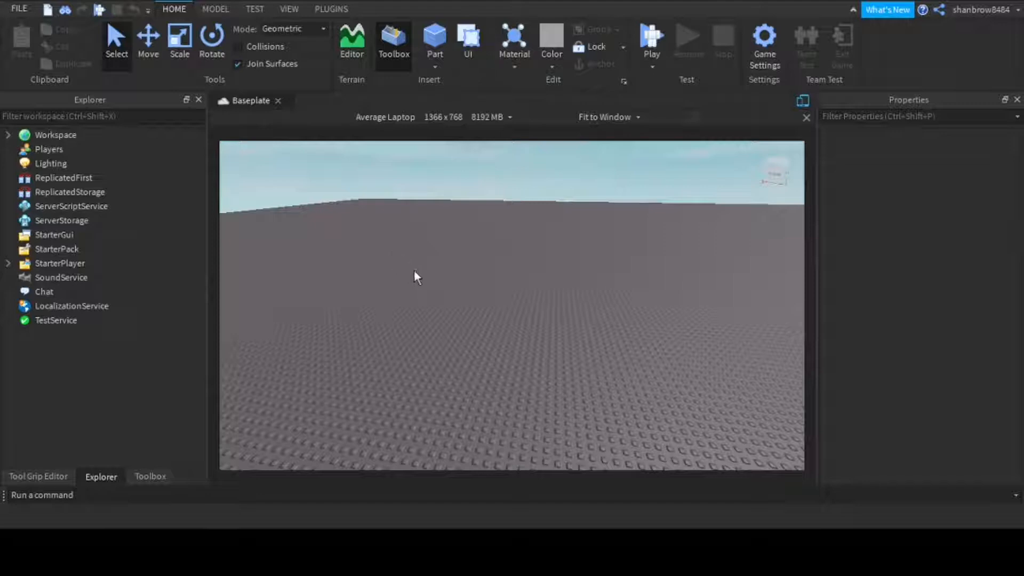
{"action": "mouse_move", "coordinate": [414, 270]}
{"action": "right_mouse_down"}
{"action": "mouse_move", "coordinate": [432, 268]}
{"action": "mouse_move", "coordinate": [410, 271]}
{"action": "mouse_move", "coordinate": [413, 279]}
{"action": "right_mouse_up"}
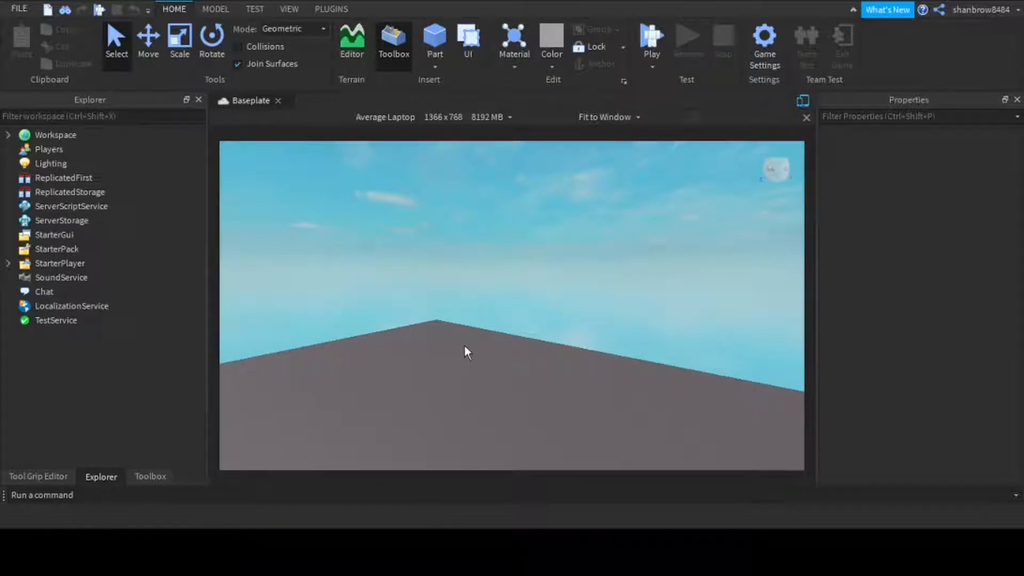
{"action": "mouse_move", "coordinate": [466, 352]}
{"action": "right_mouse_down"}
{"action": "mouse_move", "coordinate": [460, 339]}
{"action": "mouse_move", "coordinate": [465, 347]}
{"action": "right_mouse_up"}
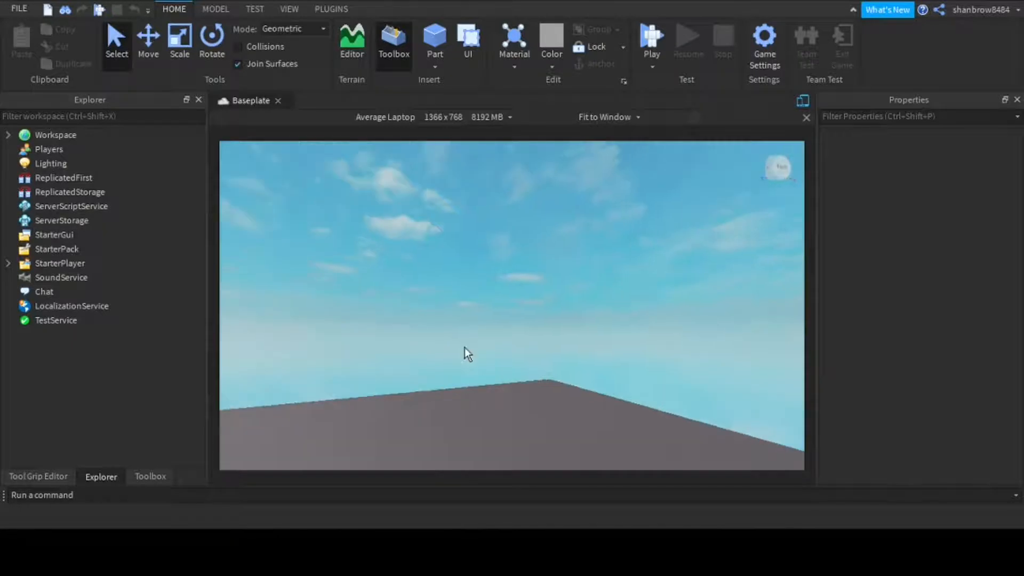
{"action": "scroll", "coordinate": [466, 347], "scroll_direction": "up", "scroll_amount": 1}
{"action": "scroll", "coordinate": [466, 348], "scroll_direction": "down", "scroll_amount": 1}
{"action": "scroll", "coordinate": [465, 347], "scroll_direction": "up", "scroll_amount": 2}
{"action": "key", "text": "q"}
{"action": "key", "text": "e"}
{"action": "key", "text": "q"}
{"action": "key", "text": "q"}
{"action": "key", "text": "q"}
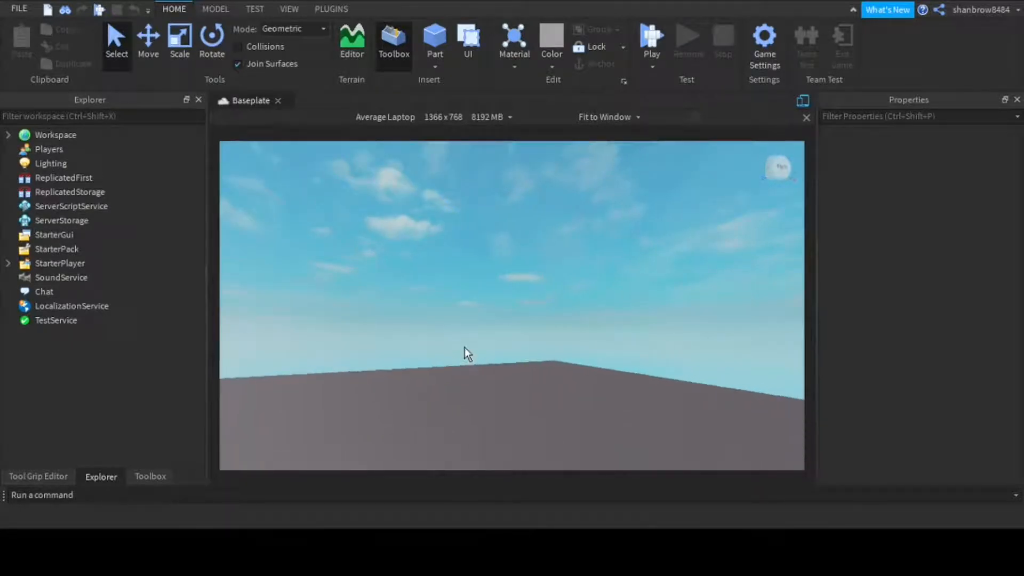
{"action": "key", "text": "e"}
{"action": "key", "text": "e"}
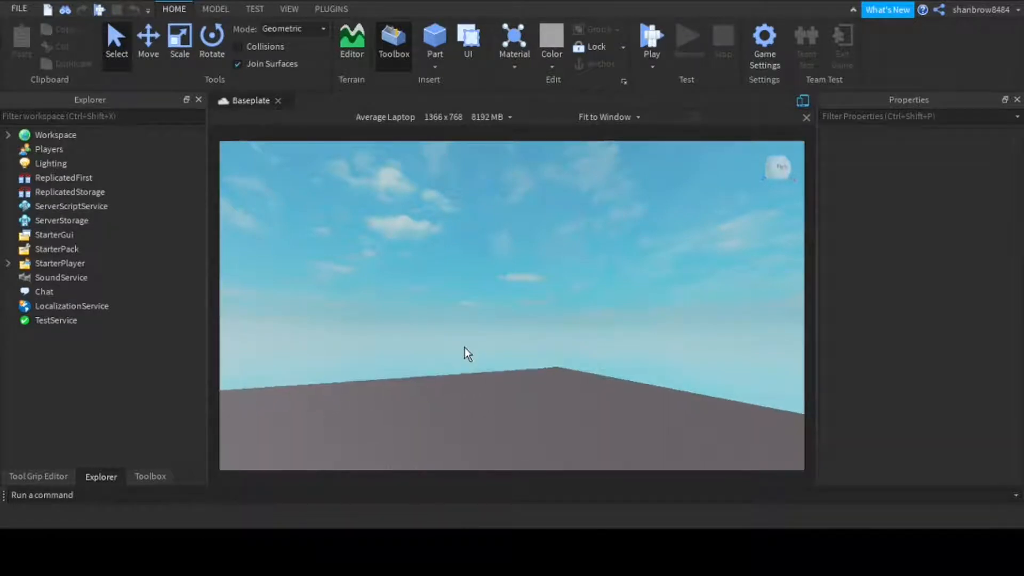
{"action": "key", "text": "e"}
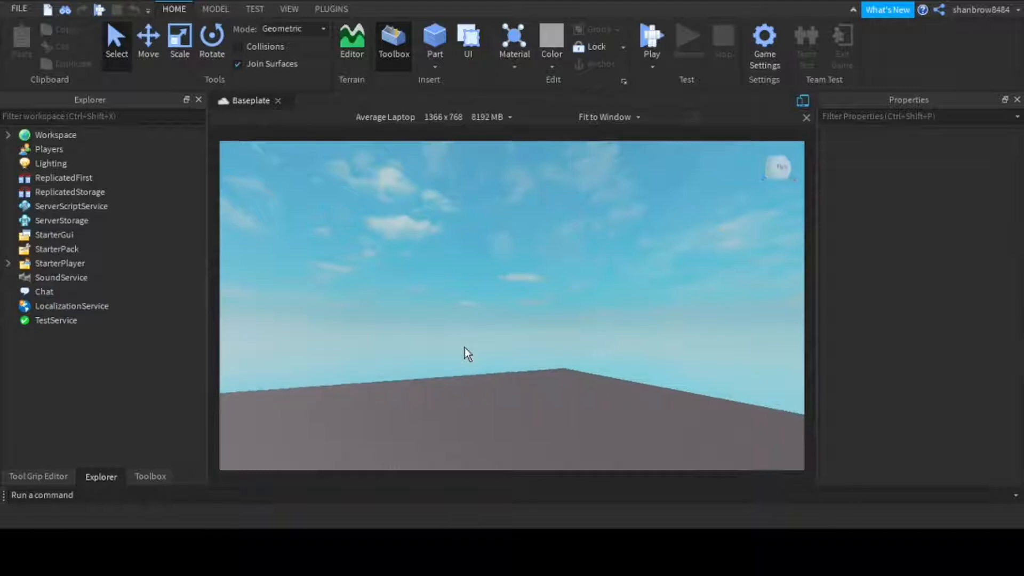
{"action": "right_click_drag", "start_coordinate": [465, 348], "coordinate": [674, 352]}
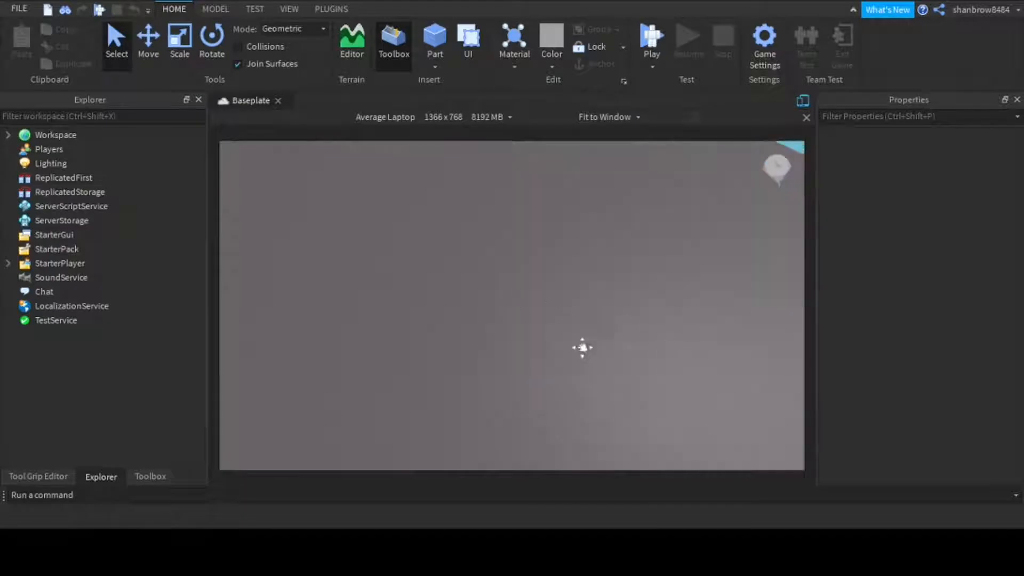
{"action": "right_click_drag", "start_coordinate": [581, 347], "coordinate": [597, 314]}
{"action": "scroll", "coordinate": [597, 315], "scroll_direction": "up", "scroll_amount": 5}
{"action": "scroll", "coordinate": [597, 314], "scroll_direction": "up", "scroll_amount": 3}
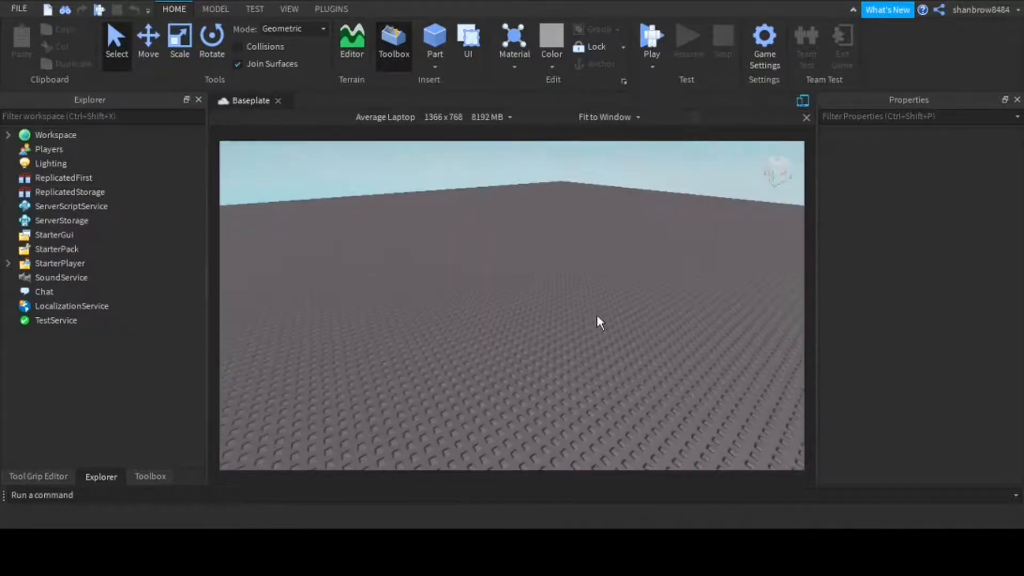
{"action": "scroll", "coordinate": [597, 315], "scroll_direction": "up", "scroll_amount": 3}
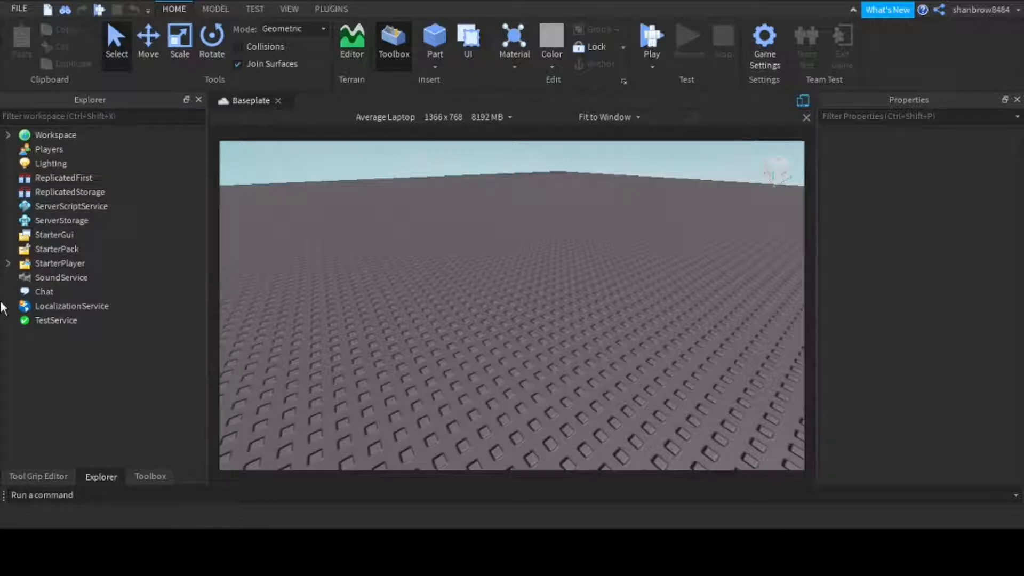
Insert a block part on the baseplate, deselect it and view it up close
{"action": "right_click_drag", "start_coordinate": [303, 261], "coordinate": [350, 278]}
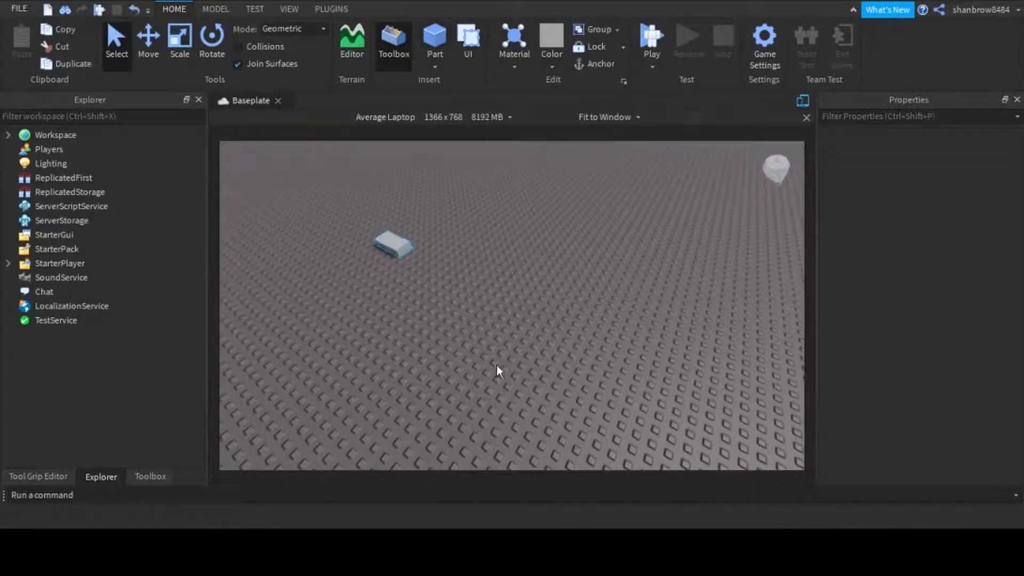
{"action": "right_click_drag", "start_coordinate": [473, 340], "coordinate": [487, 362]}
{"action": "left_click", "coordinate": [486, 387]}
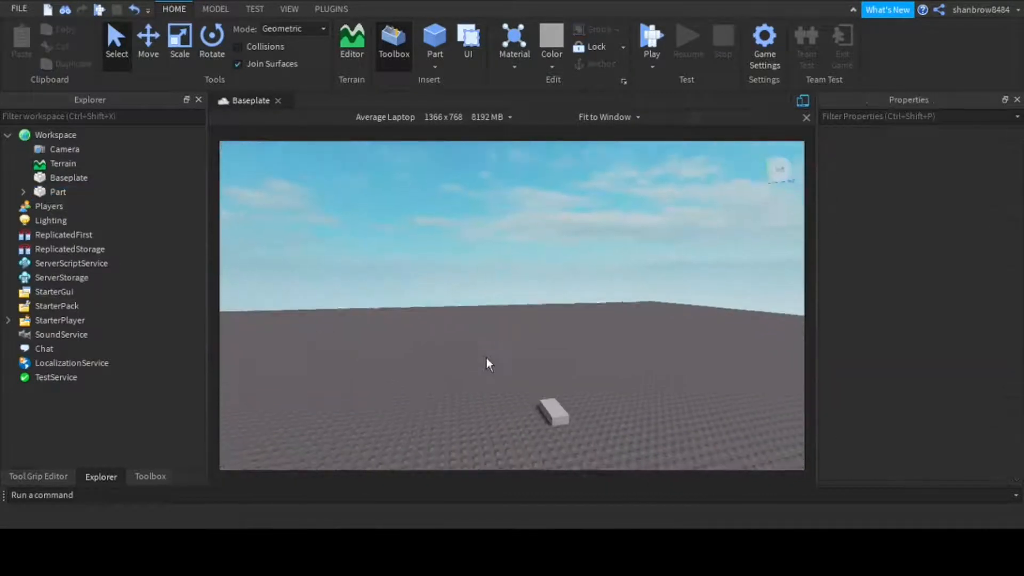
{"action": "scroll", "coordinate": [487, 362], "scroll_direction": "down", "scroll_amount": 5}
{"action": "key", "text": "s"}
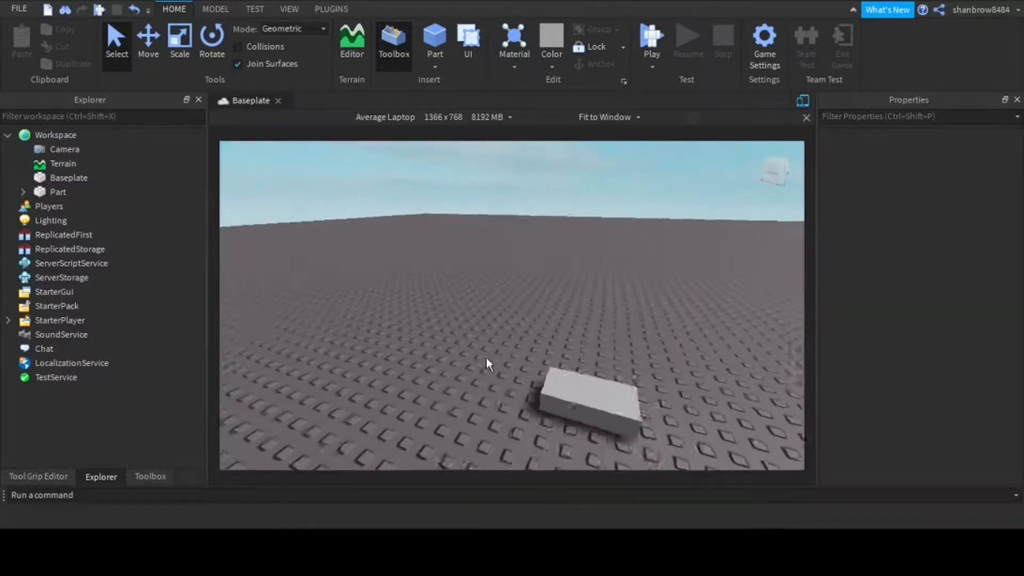
{"action": "right_click_drag", "start_coordinate": [488, 357], "coordinate": [536, 256]}
{"action": "key", "text": "s"}
{"action": "key", "text": "w"}
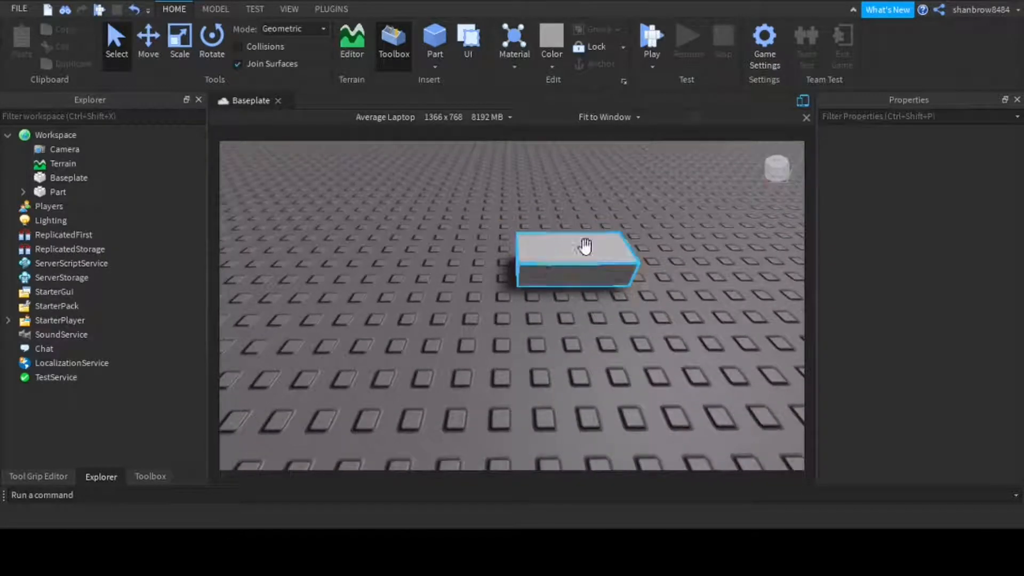
Select the block part and move it along its red axis to position 123, 0.5, 105
{"action": "left_click", "coordinate": [518, 293]}
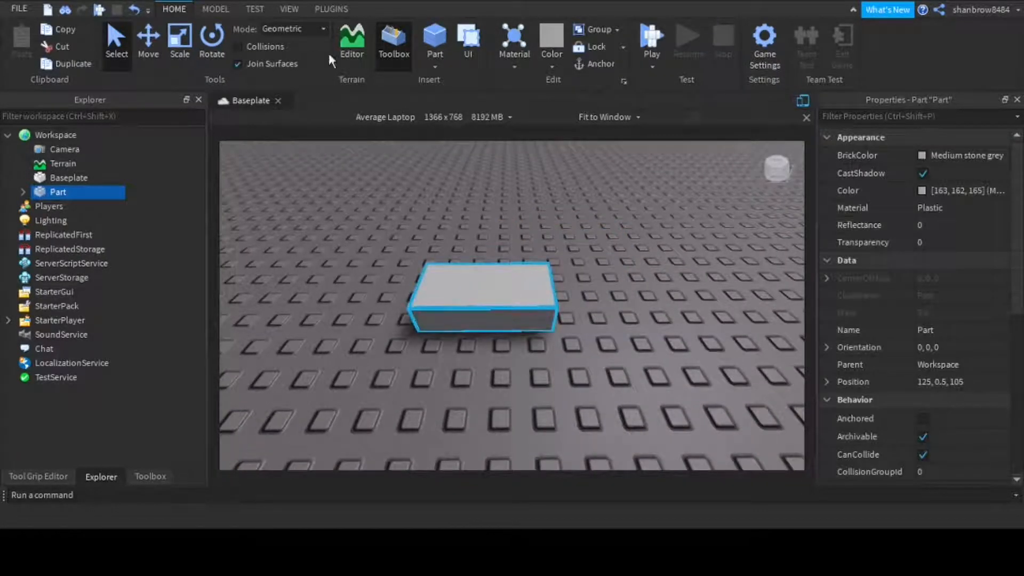
{"action": "left_click", "coordinate": [217, 9]}
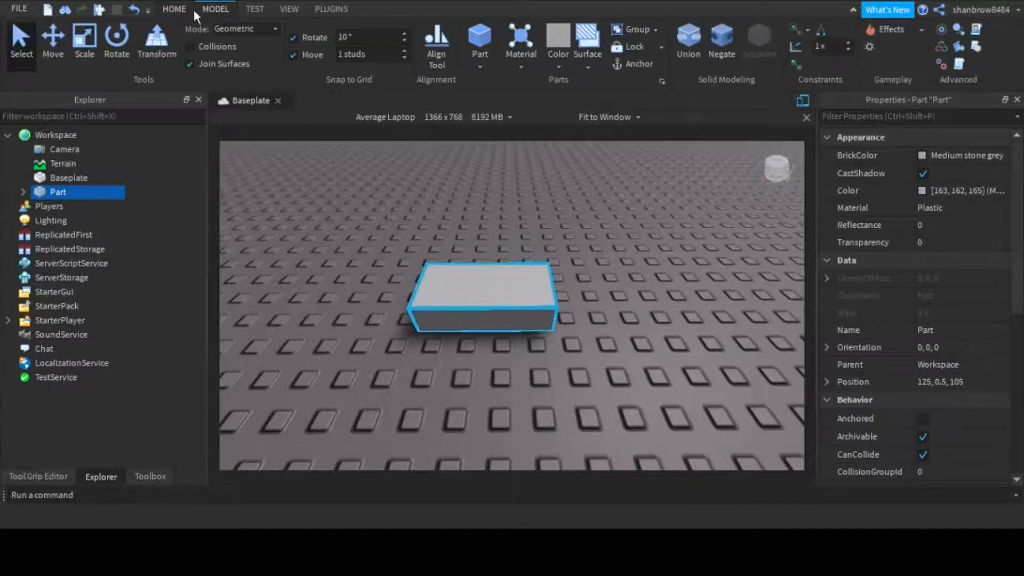
{"action": "left_click", "coordinate": [174, 9]}
{"action": "left_click", "coordinate": [148, 38]}
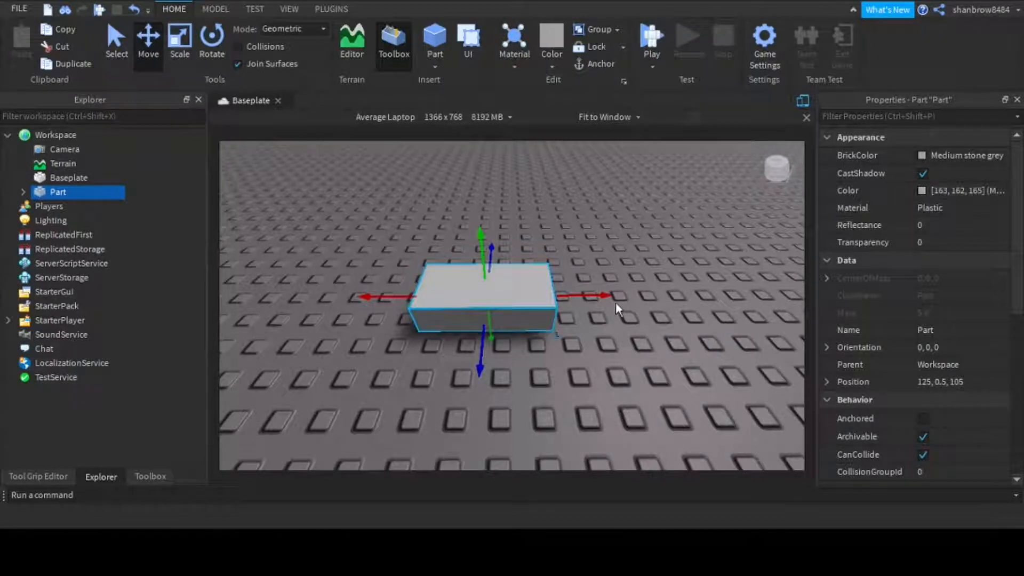
{"action": "left_click_drag", "start_coordinate": [604, 289], "coordinate": [654, 302]}
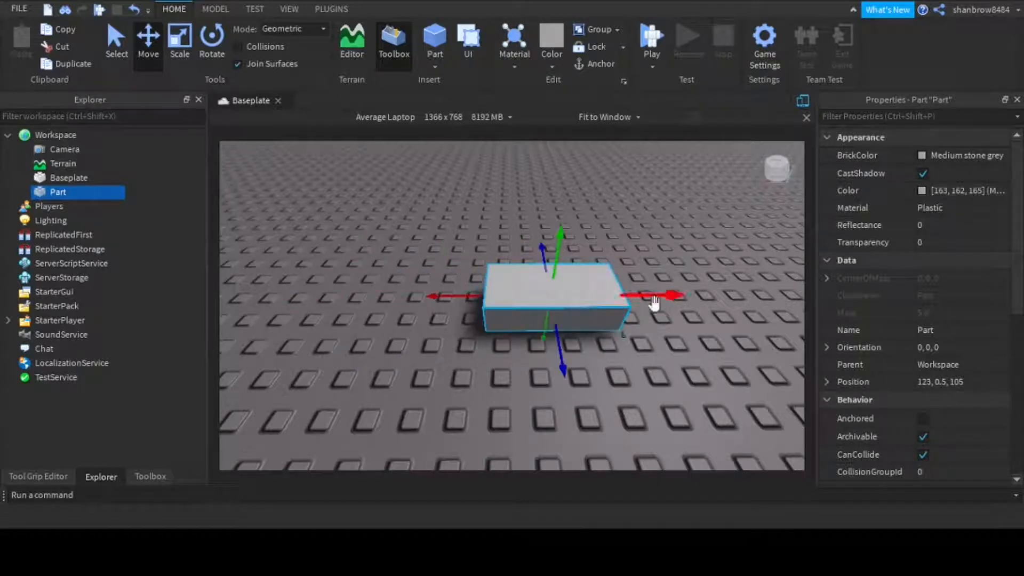
Scale the block part outward on its sides, keeping its thickness, into a wide, nearly square flat slab
{"action": "left_click", "coordinate": [183, 50]}
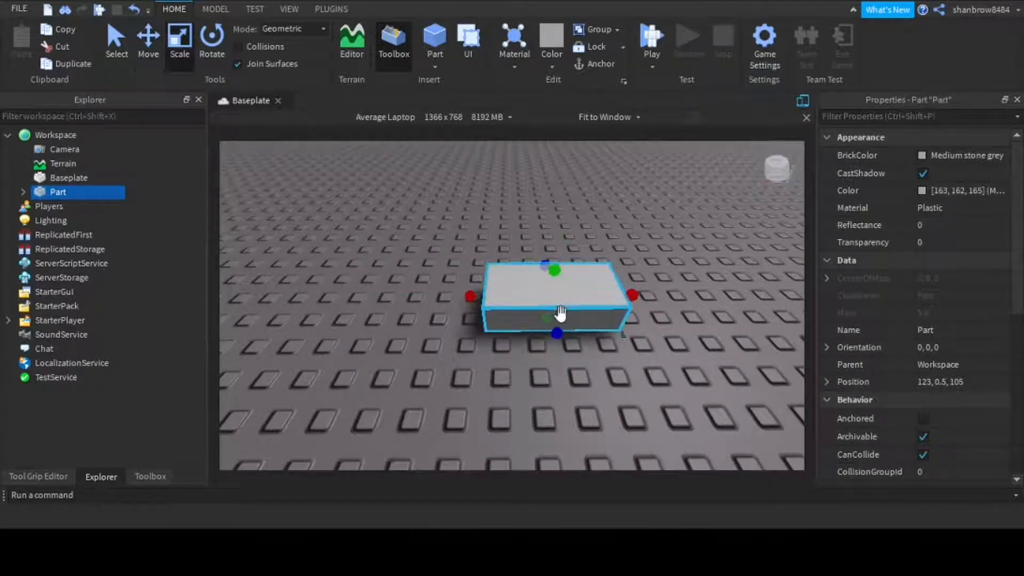
{"action": "left_click_drag", "start_coordinate": [555, 333], "coordinate": [570, 390]}
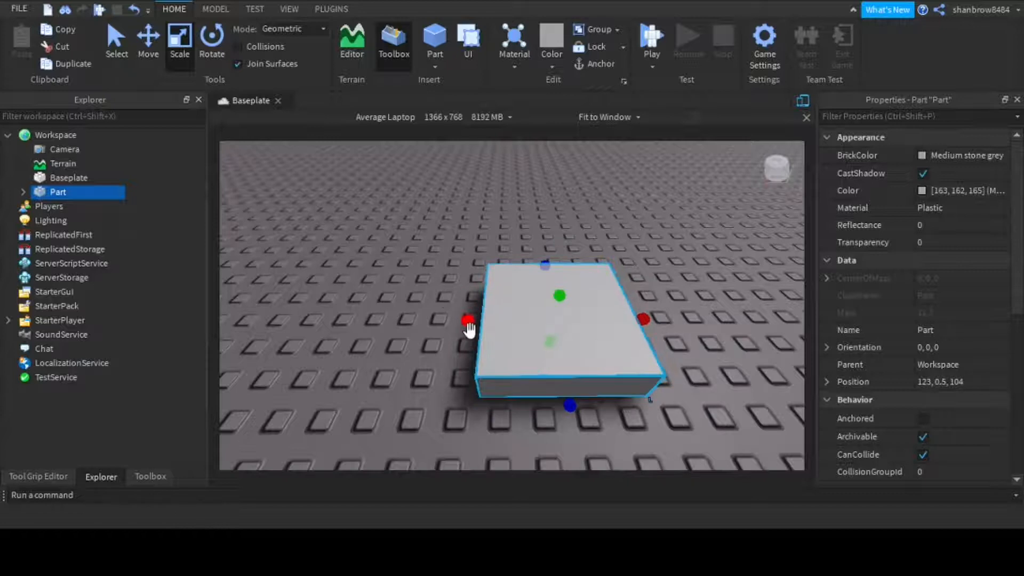
{"action": "left_click_drag", "start_coordinate": [465, 323], "coordinate": [411, 330]}
{"action": "right_click_drag", "start_coordinate": [411, 330], "coordinate": [508, 273]}
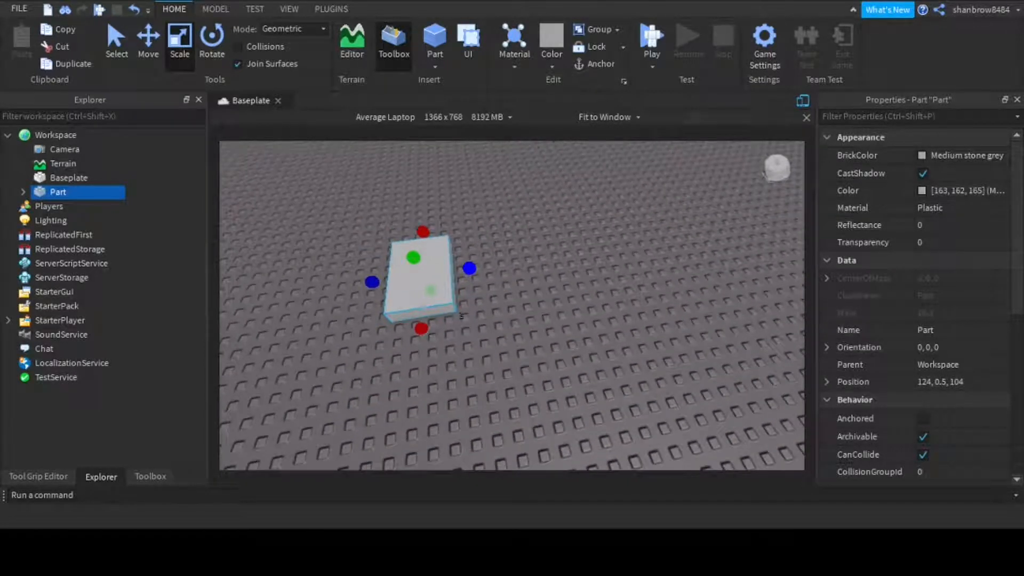
{"action": "left_click_drag", "start_coordinate": [470, 266], "coordinate": [511, 267]}
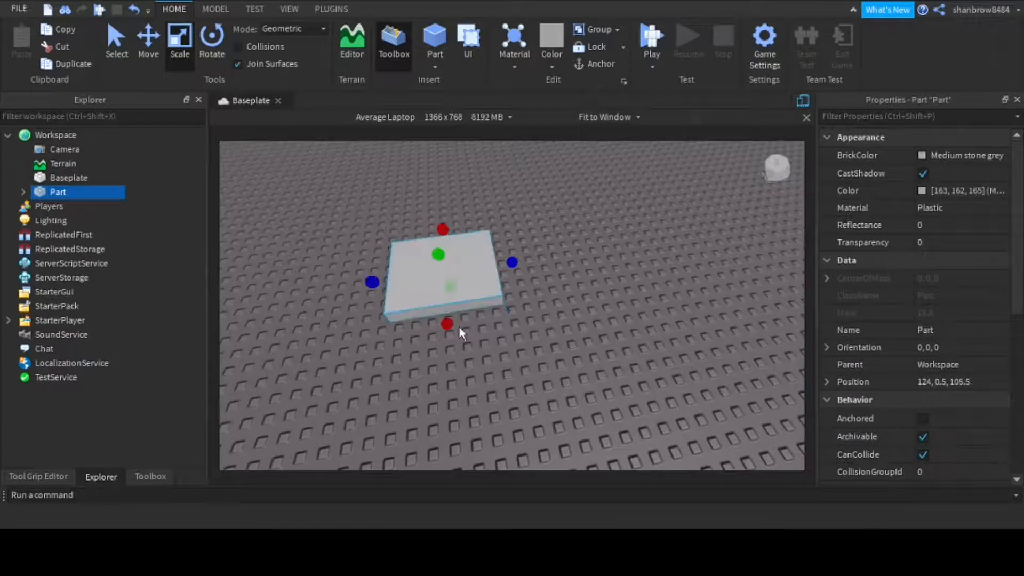
{"action": "left_click_drag", "start_coordinate": [453, 331], "coordinate": [458, 354]}
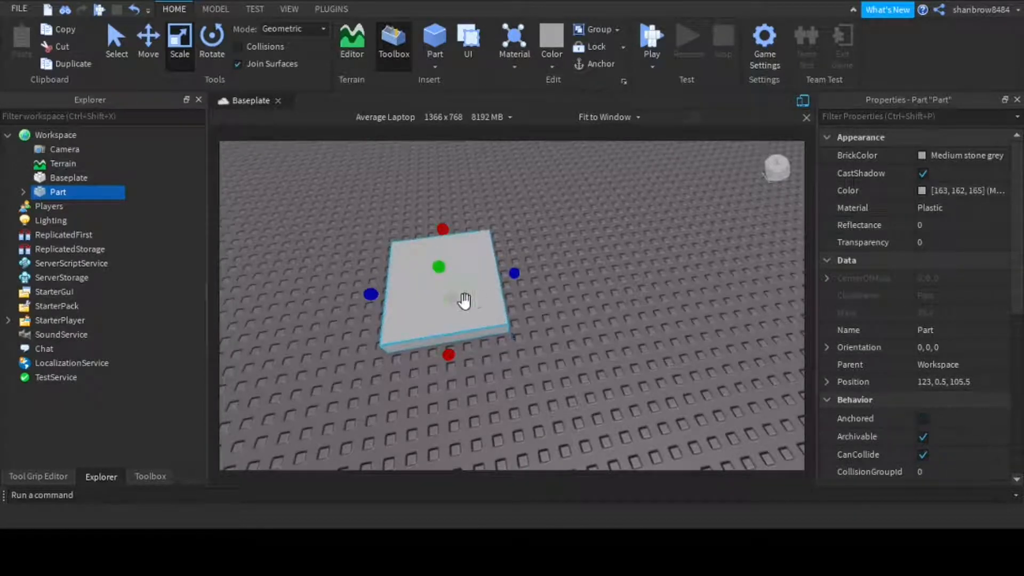
Move the slab freely to position 122, 0.5, 107.5 and rotate it 80 degrees about its vertical axis
{"action": "left_click_drag", "start_coordinate": [466, 299], "coordinate": [477, 326]}
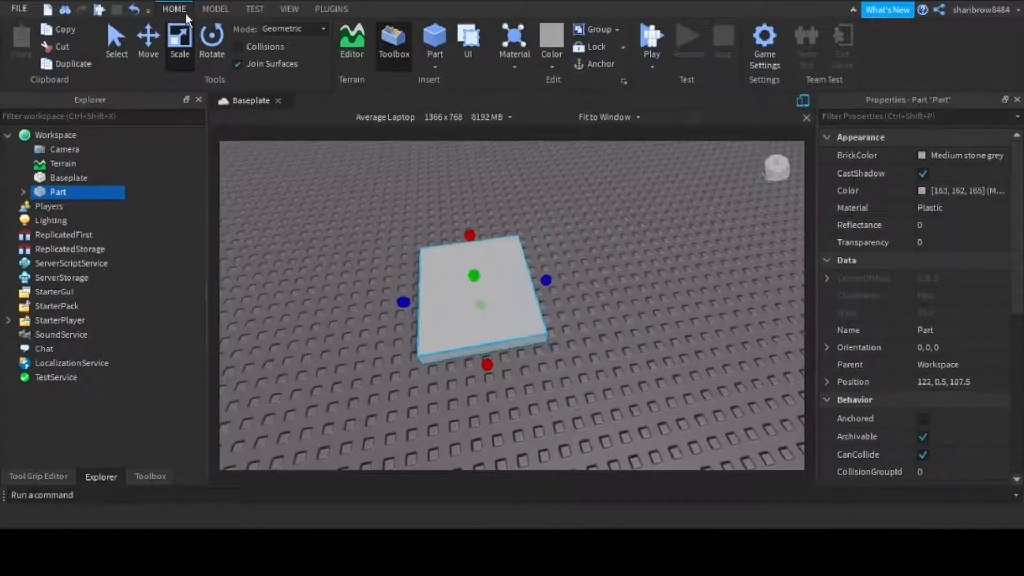
{"action": "left_click", "coordinate": [212, 37]}
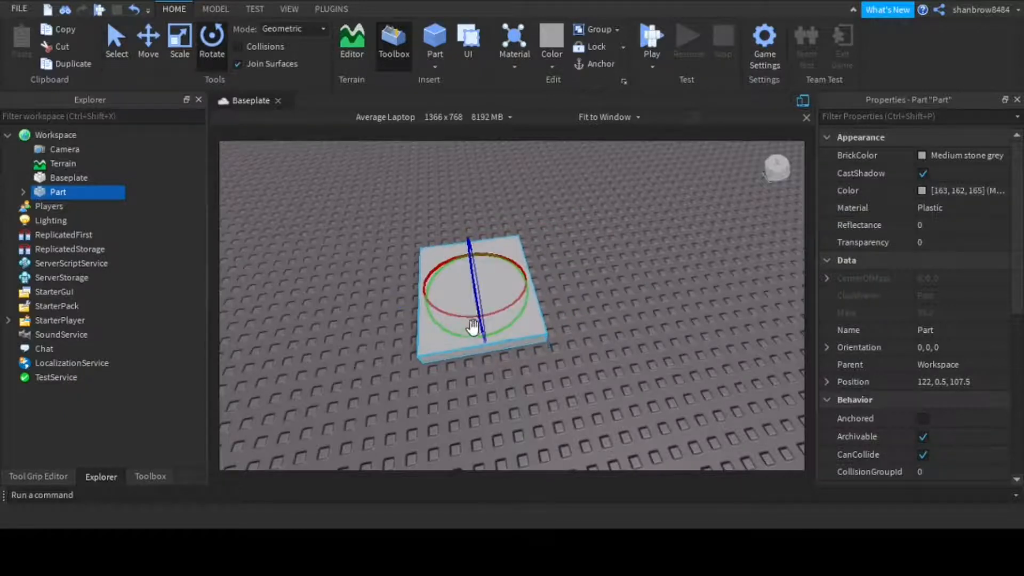
{"action": "left_click_drag", "start_coordinate": [456, 334], "coordinate": [602, 327]}
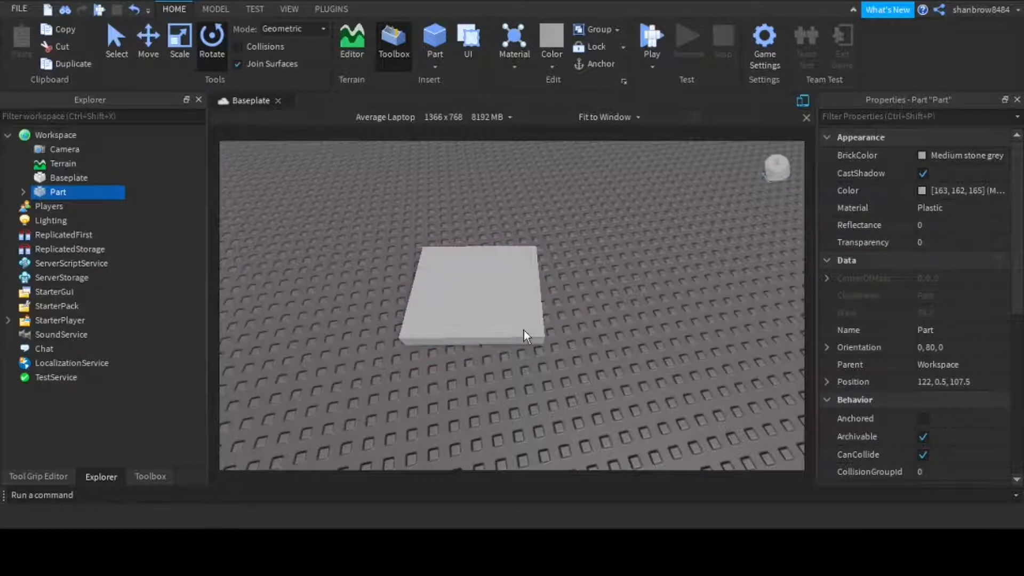
Move the slab to position 121.5, 0.5, 108 while rotating and tilting it in 90-degree turns to orientation 0, -90, 180, and deselect it
{"action": "left_click_drag", "start_coordinate": [524, 329], "coordinate": [515, 266]}
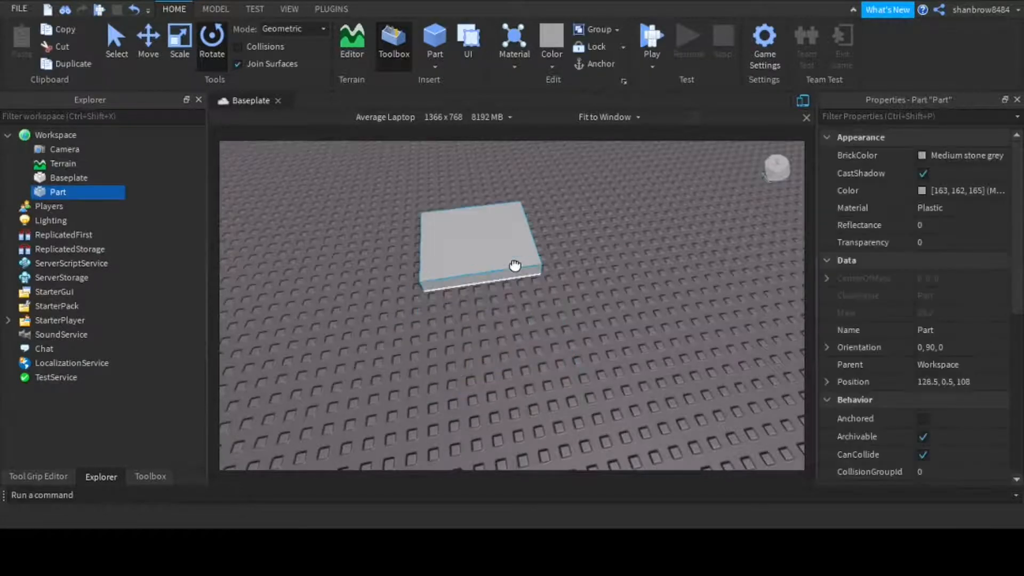
{"action": "key", "text": "r"}
{"action": "key", "text": "r"}
{"action": "key", "text": "r"}
{"action": "key", "text": "r"}
{"action": "key", "text": "r"}
{"action": "key", "text": "t"}
{"action": "key", "text": "t"}
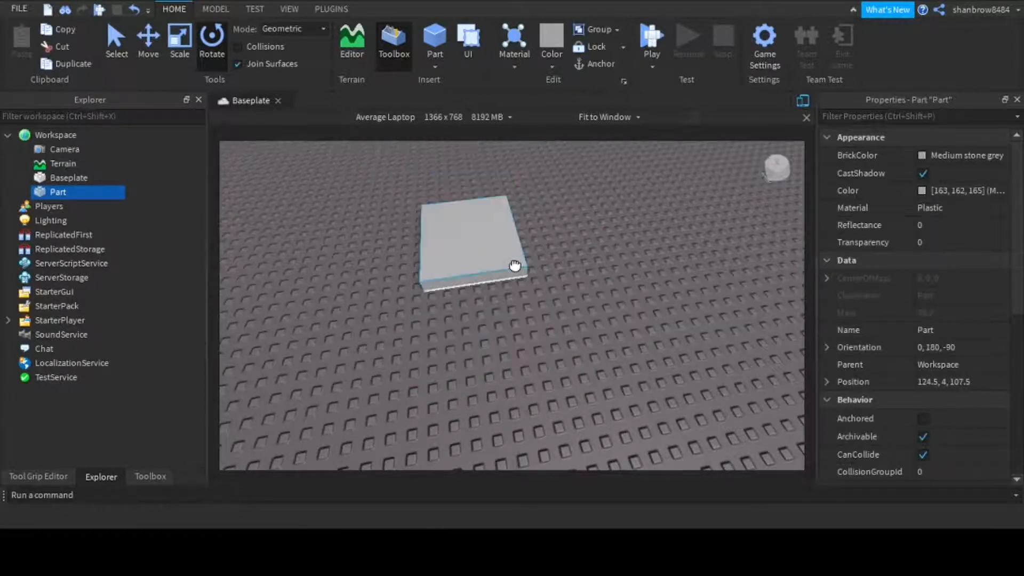
{"action": "key", "text": "t"}
{"action": "key", "text": "t"}
{"action": "key", "text": "t"}
{"action": "key", "text": "t"}
{"action": "key", "text": "r"}
{"action": "key", "text": "t"}
{"action": "key", "text": "t"}
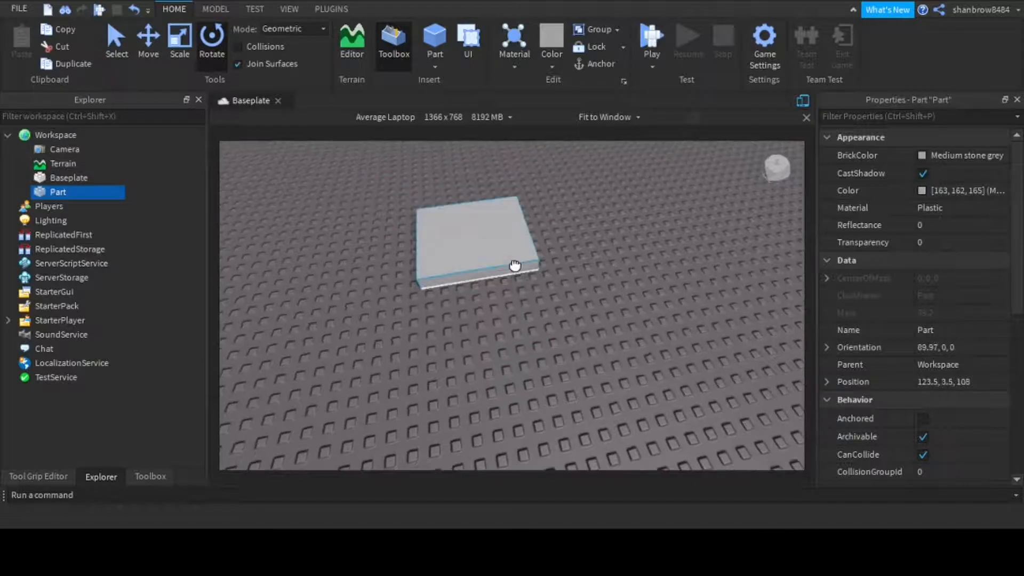
{"action": "key", "text": "t"}
{"action": "left_click_drag", "start_coordinate": [515, 265], "coordinate": [515, 263]}
{"action": "key", "text": "t"}
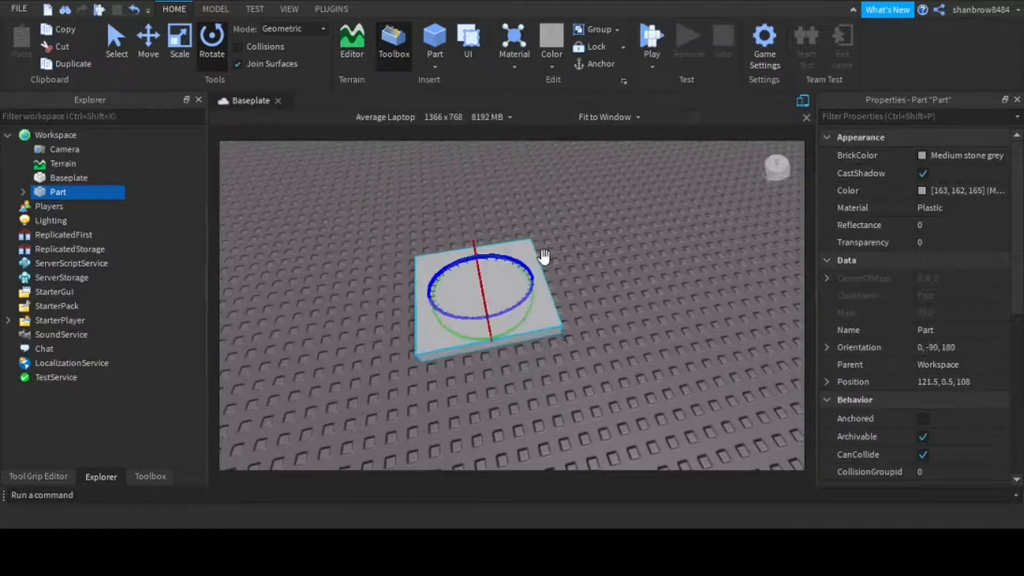
{"action": "left_click", "coordinate": [601, 246]}
Rotate the slab with the Transform tool to orientation 0, -4, 180
{"action": "left_click", "coordinate": [215, 9]}
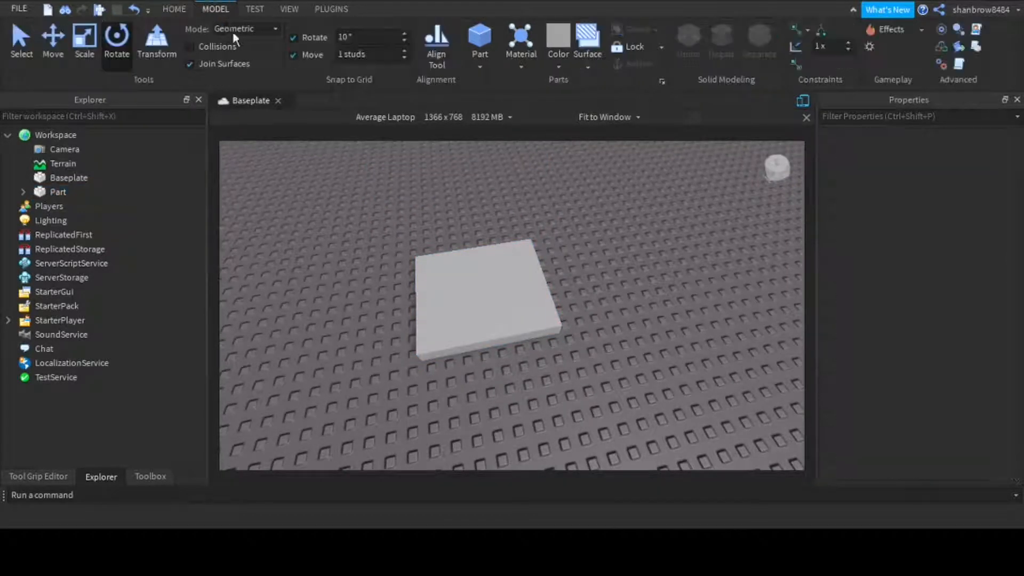
{"action": "key", "text": "ctrl+5"}
{"action": "left_click", "coordinate": [527, 291]}
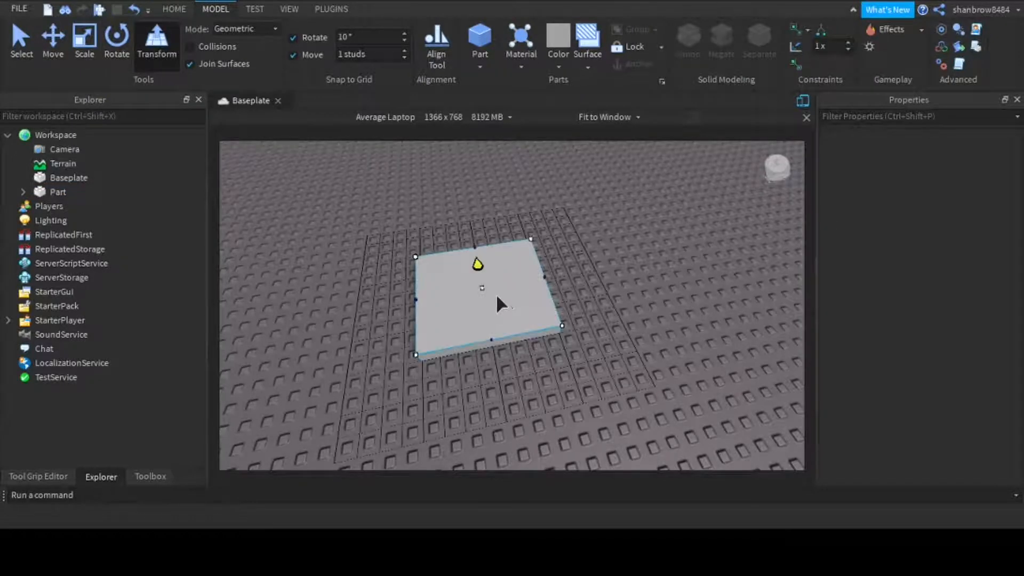
{"action": "right_click_drag", "start_coordinate": [590, 323], "coordinate": [581, 323]}
{"action": "left_click_drag", "start_coordinate": [552, 323], "coordinate": [598, 228]}
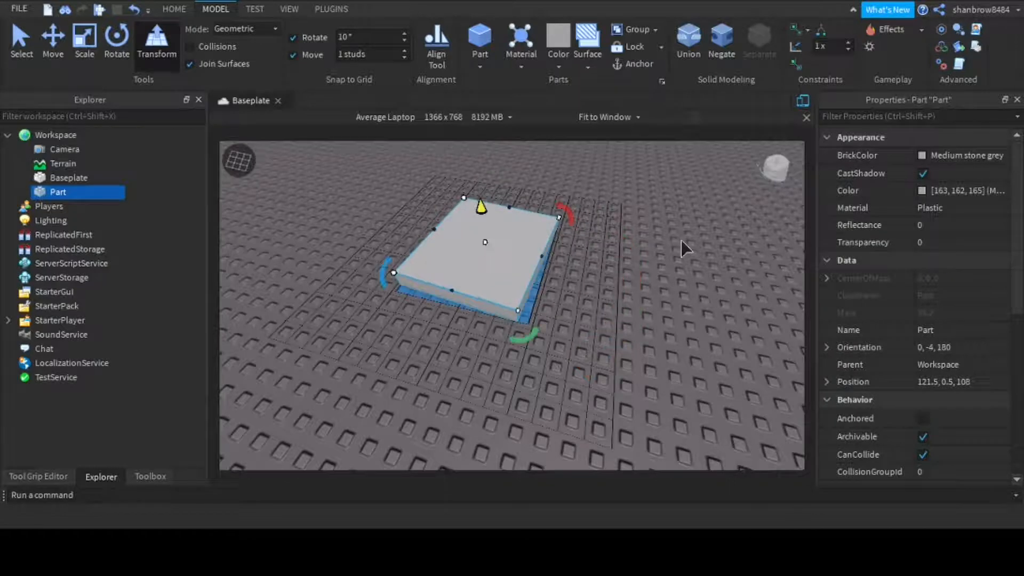
Stretch the slab outward from its near corner with Transform, and move it freely to about position 119.5, 0.5, 111
{"action": "right_click_drag", "start_coordinate": [681, 249], "coordinate": [670, 258]}
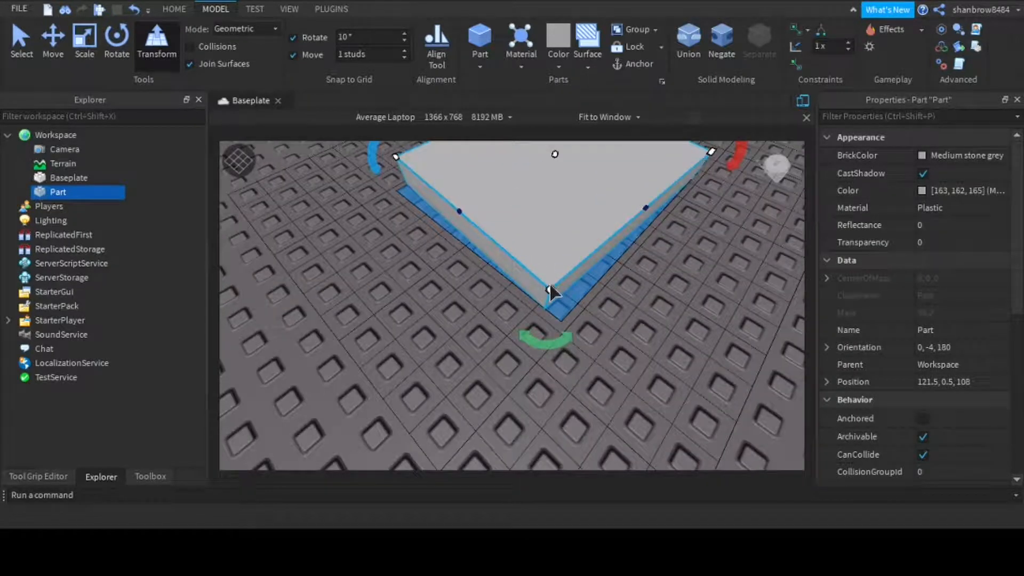
{"action": "left_click_drag", "start_coordinate": [549, 286], "coordinate": [544, 325]}
{"action": "scroll", "coordinate": [566, 325], "scroll_direction": "down", "scroll_amount": 4}
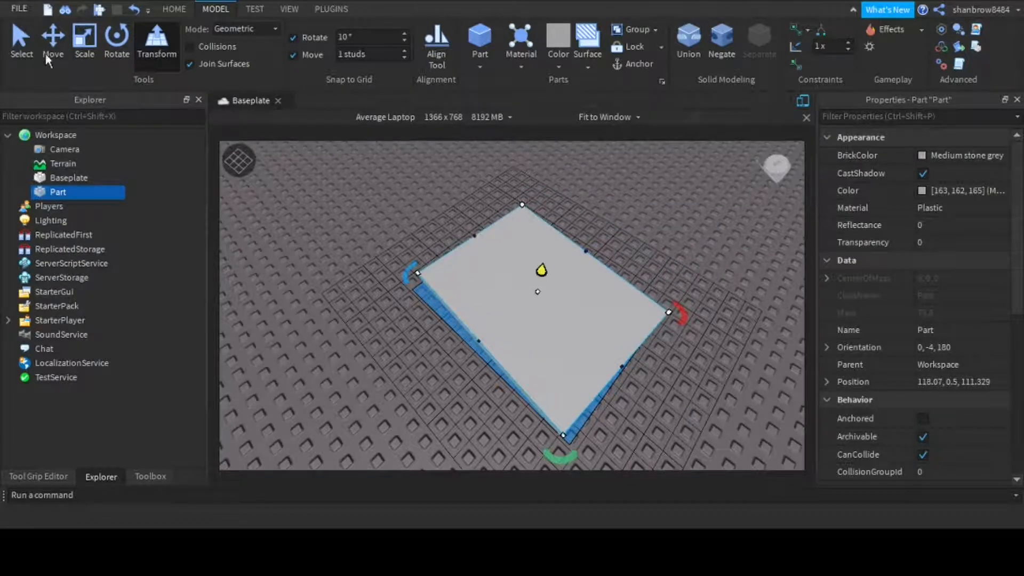
{"action": "left_click", "coordinate": [21, 45]}
{"action": "left_click_drag", "start_coordinate": [553, 447], "coordinate": [589, 353]}
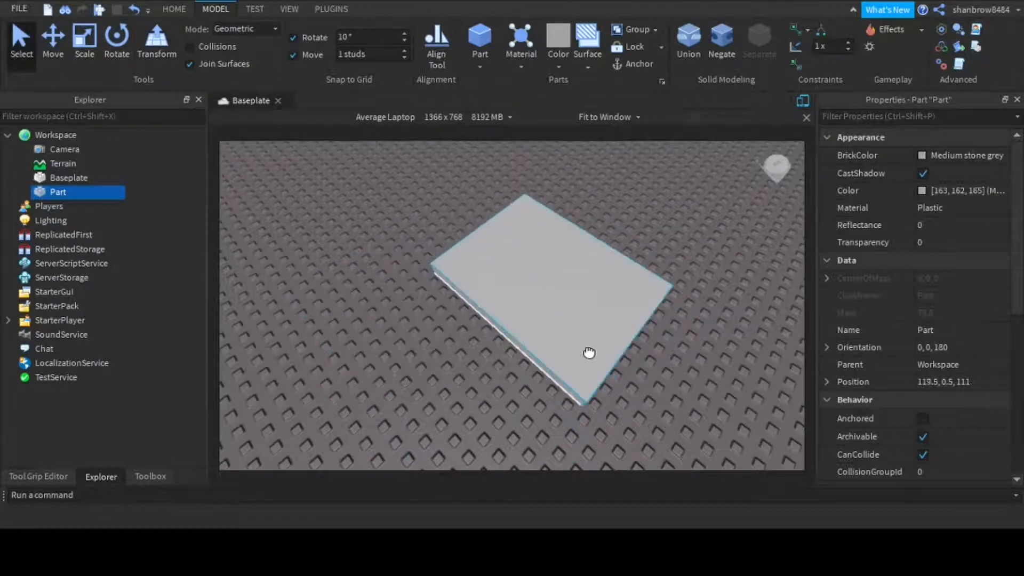
Reselect the slab, and close the Toolbox and Tool Grip Editor panels so that only the Explorer remains beside the viewport
{"action": "right_click_drag", "start_coordinate": [740, 374], "coordinate": [746, 349]}
{"action": "left_click", "coordinate": [745, 351]}
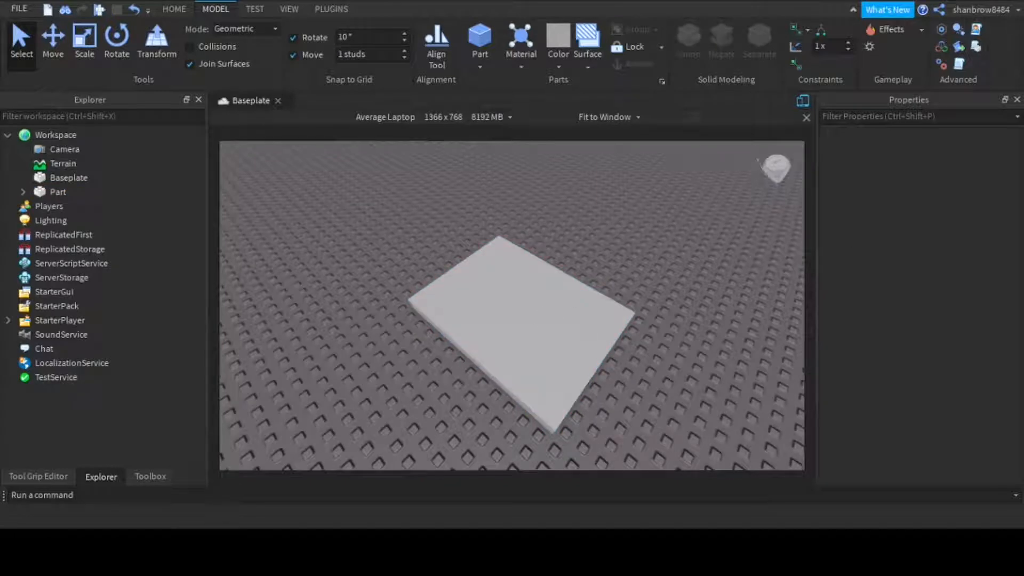
{"action": "left_click", "coordinate": [499, 305]}
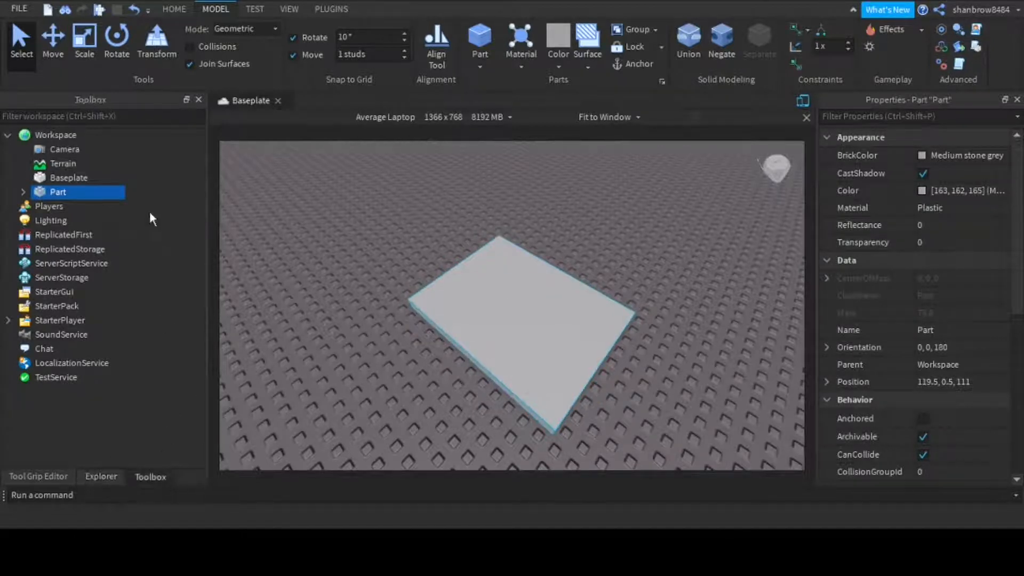
{"action": "left_click", "coordinate": [198, 100]}
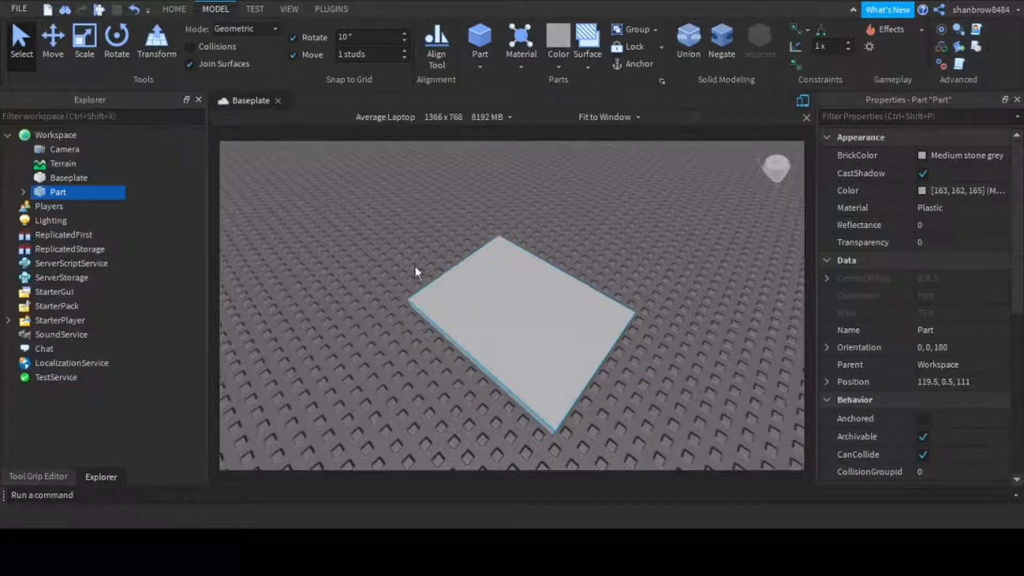
{"action": "right_click_drag", "start_coordinate": [469, 340], "coordinate": [1, 483]}
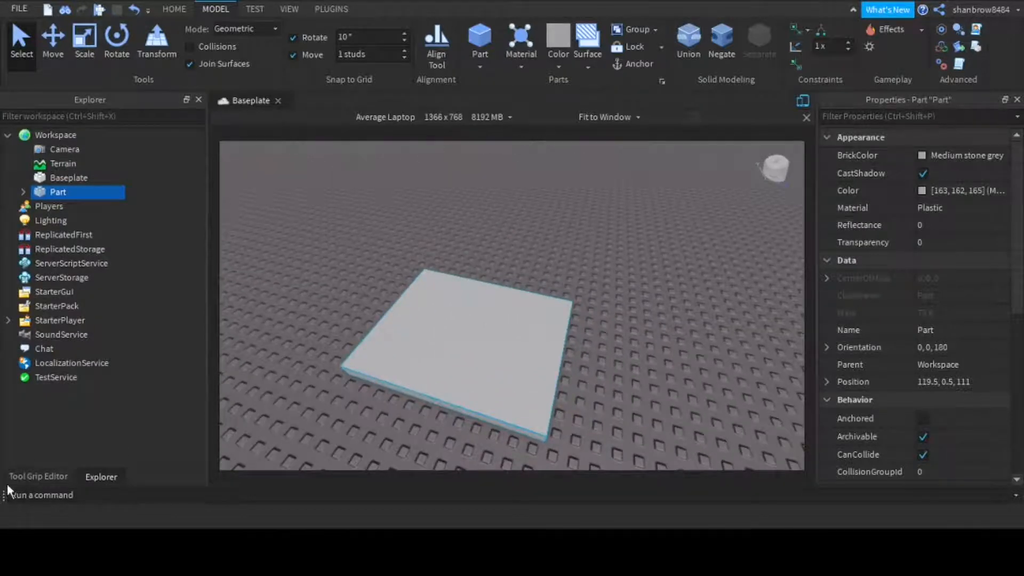
{"action": "left_click", "coordinate": [15, 474]}
{"action": "left_click", "coordinate": [199, 100]}
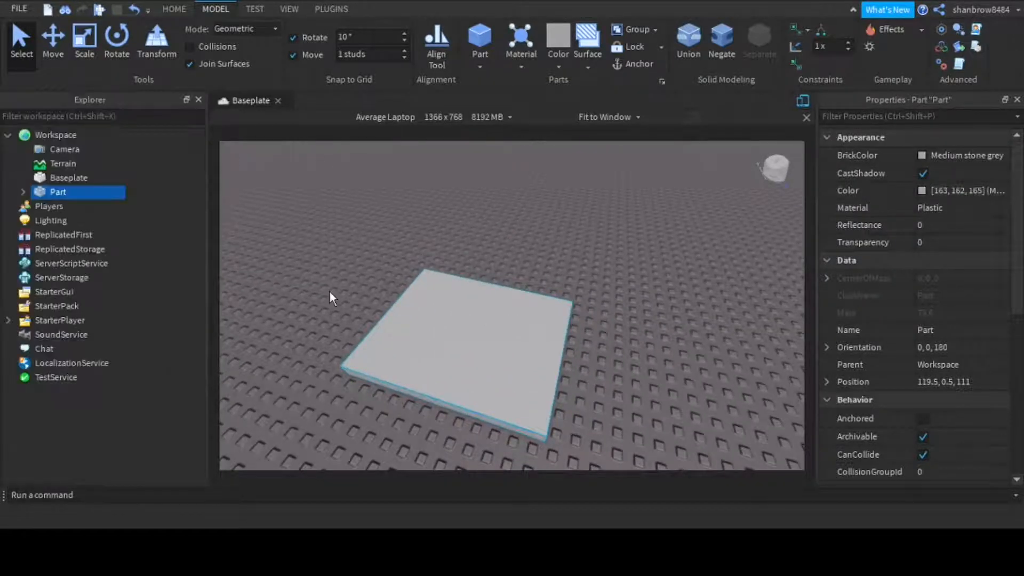
Delete the weld nested inside the slab part
{"action": "right_click_drag", "start_coordinate": [329, 290], "coordinate": [652, 337]}
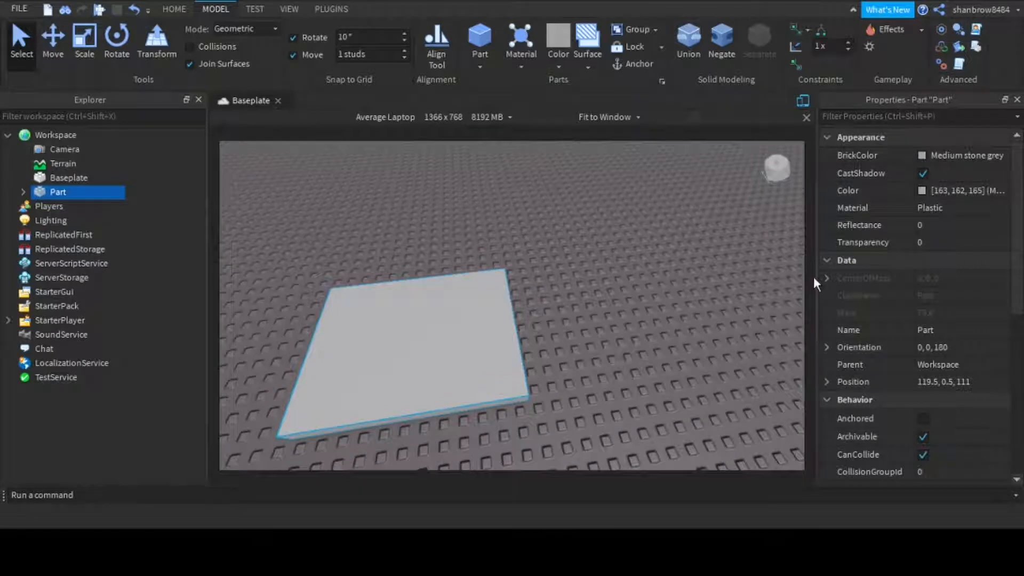
{"action": "left_click", "coordinate": [23, 192]}
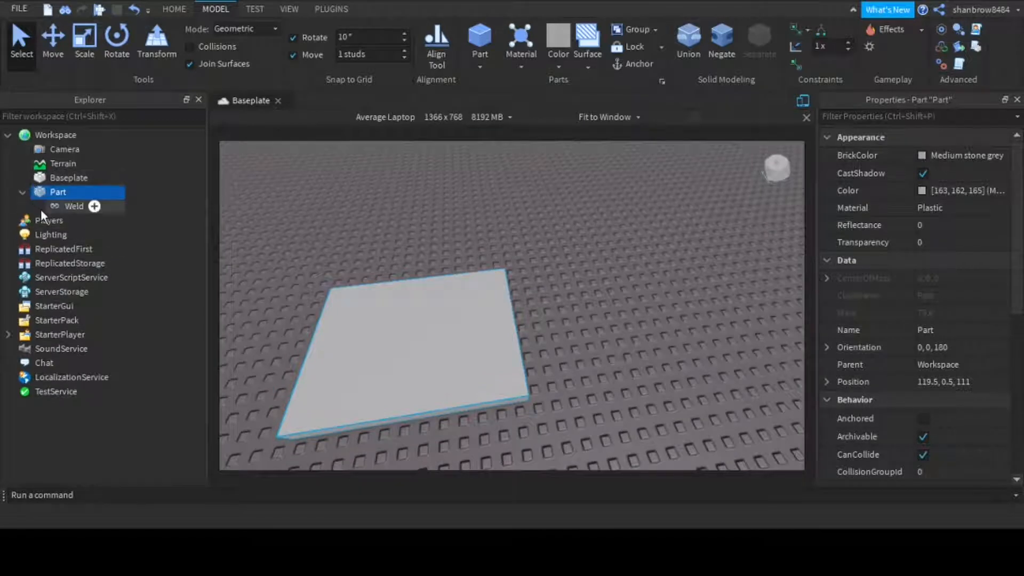
{"action": "left_click", "coordinate": [47, 208]}
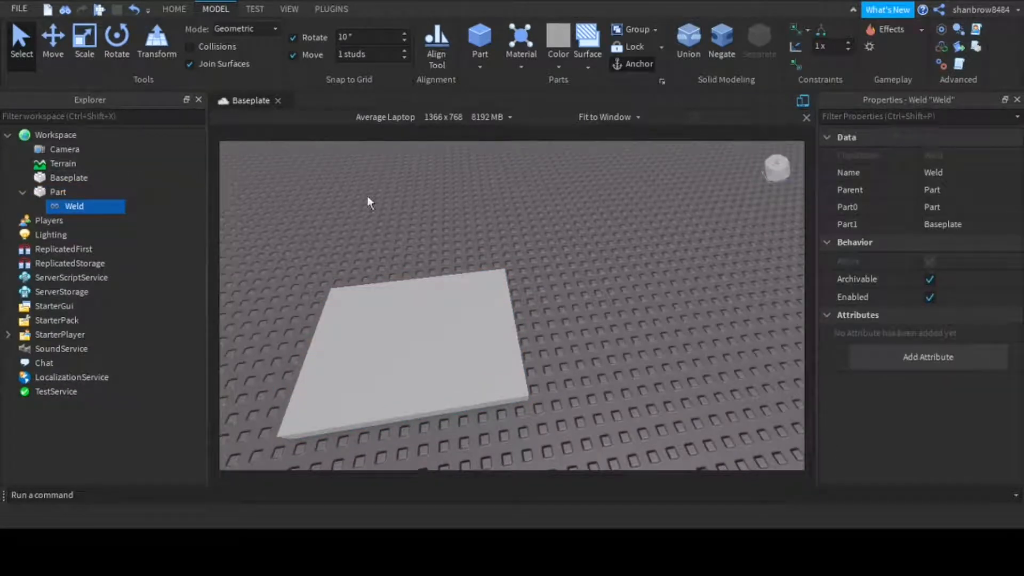
{"action": "key", "text": "Delete"}
Try the BrickColor Camo on the slab, and undo the colour change
{"action": "right_click_drag", "start_coordinate": [504, 232], "coordinate": [505, 230]}
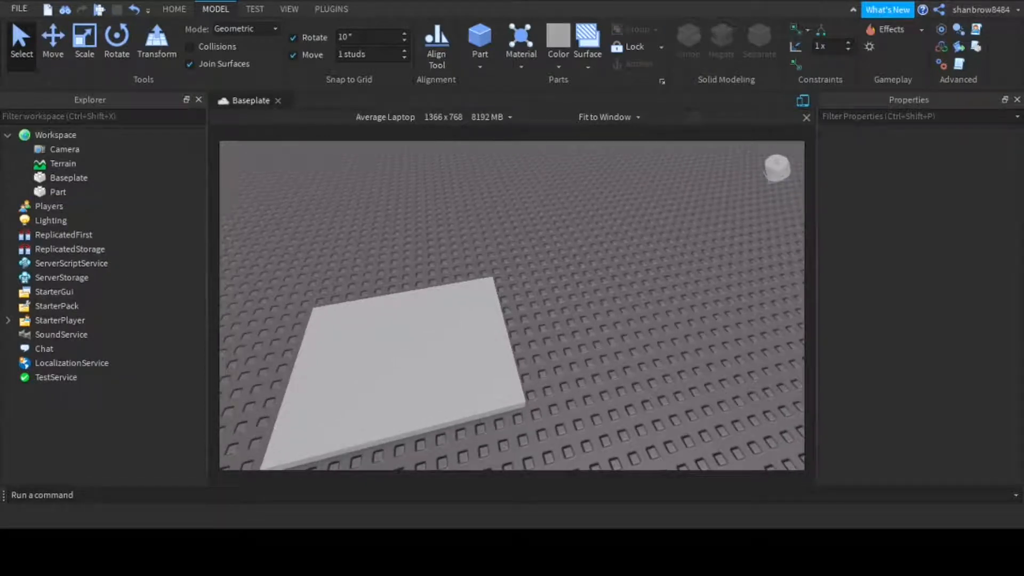
{"action": "right_click_drag", "start_coordinate": [492, 222], "coordinate": [490, 224]}
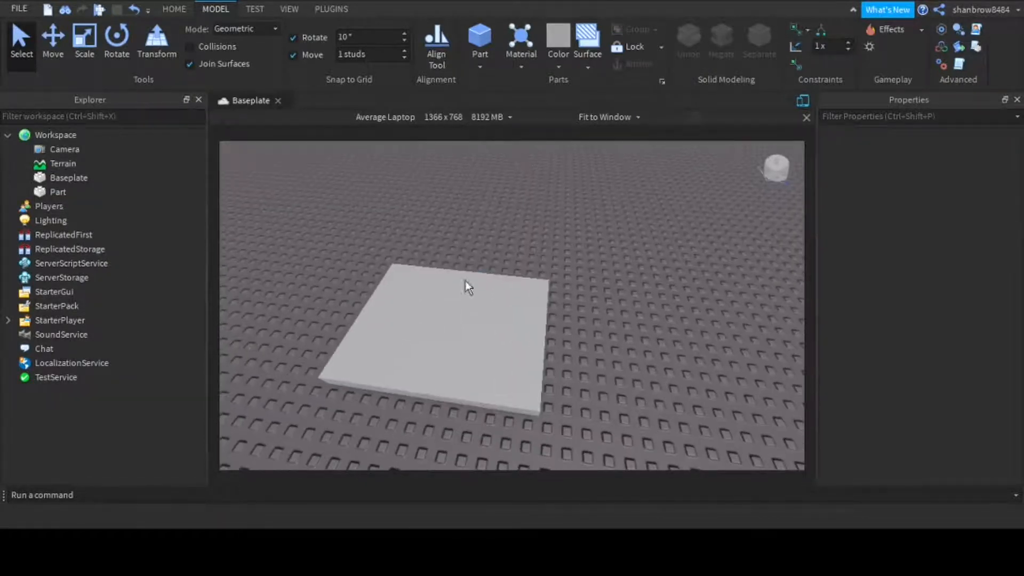
{"action": "left_click", "coordinate": [451, 320]}
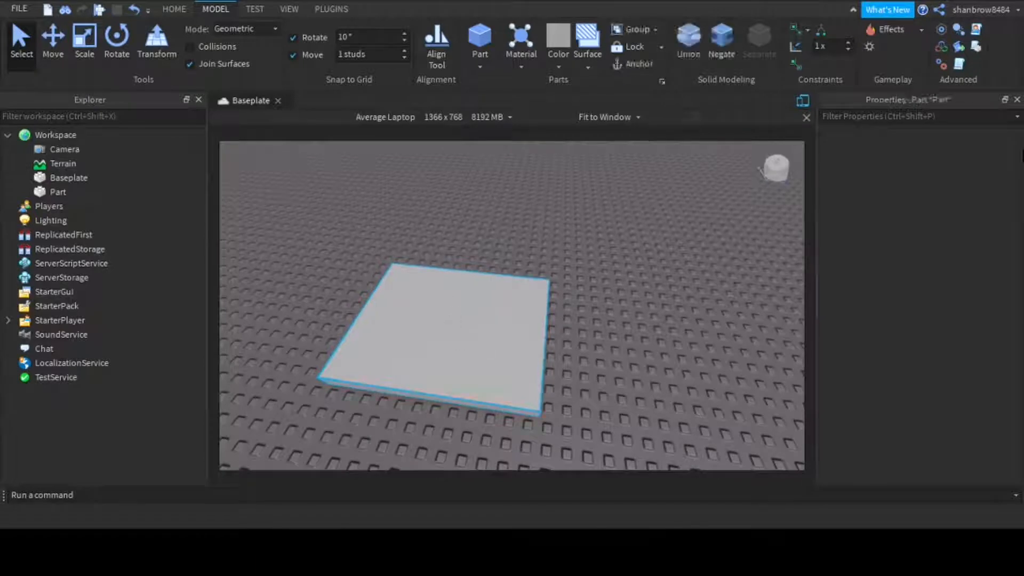
{"action": "left_click", "coordinate": [917, 156]}
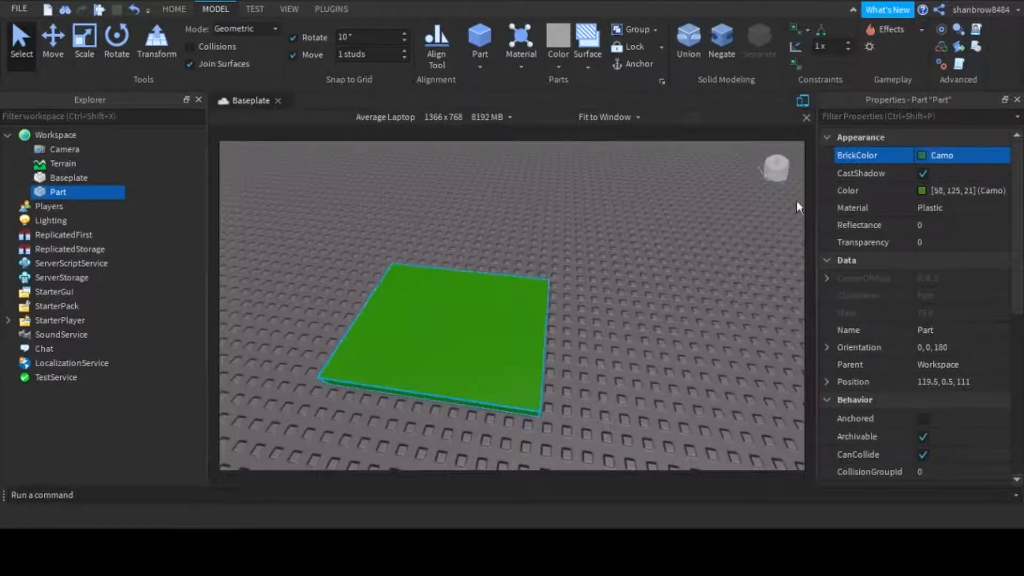
{"action": "left_click", "coordinate": [815, 175]}
{"action": "key", "text": "ctrl+z"}
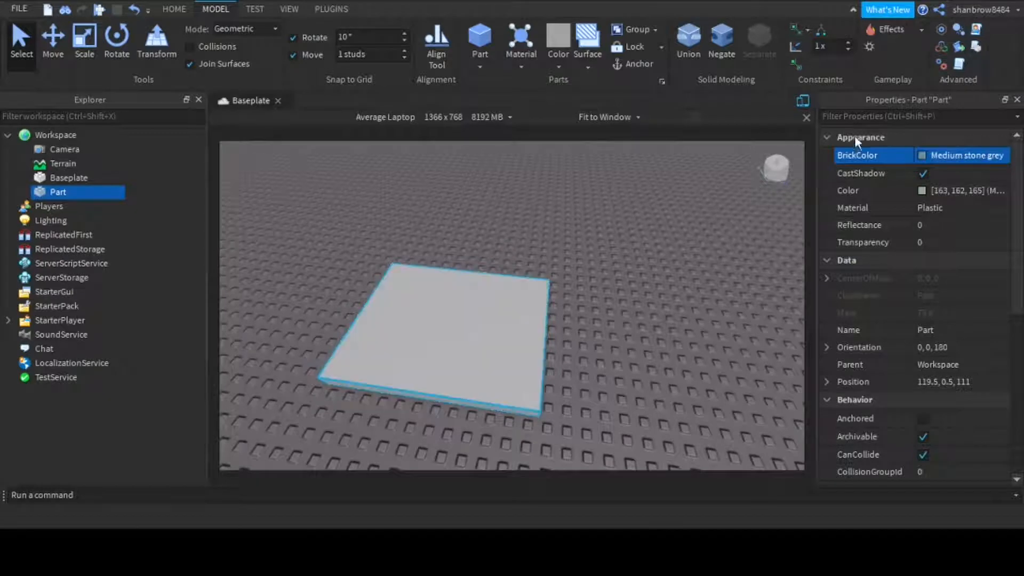
Try the custom colour 57, 165, 162 on the slab, and undo it
{"action": "left_click", "coordinate": [924, 191]}
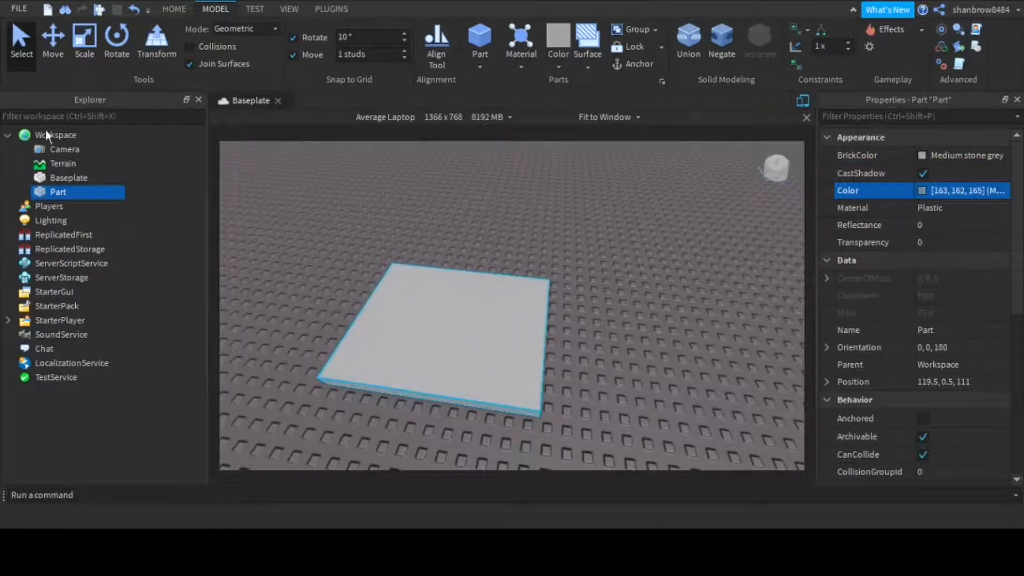
{"action": "left_click_drag", "start_coordinate": [56, 194], "coordinate": [132, 101]}
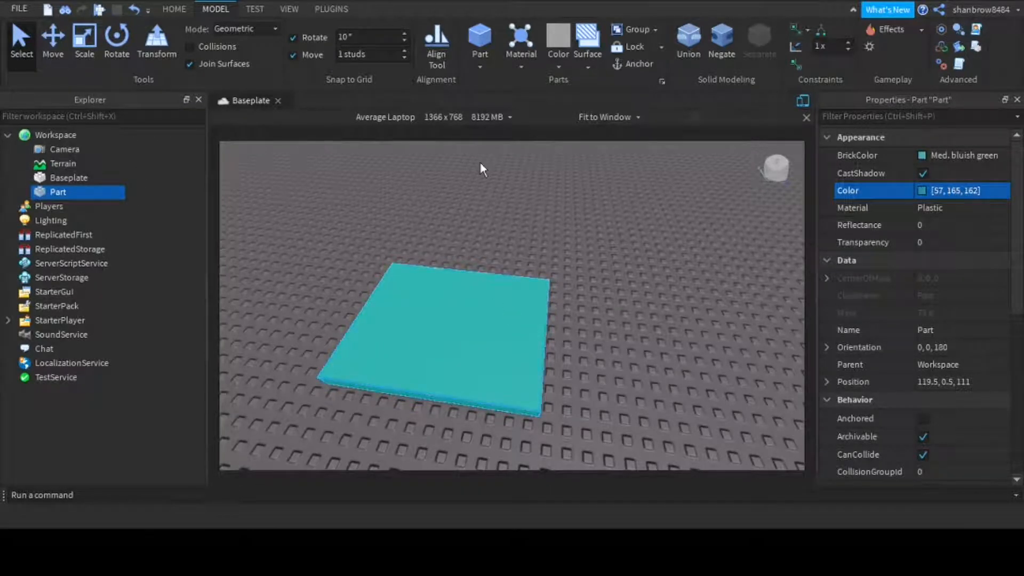
{"action": "key", "text": "ctrl+z"}
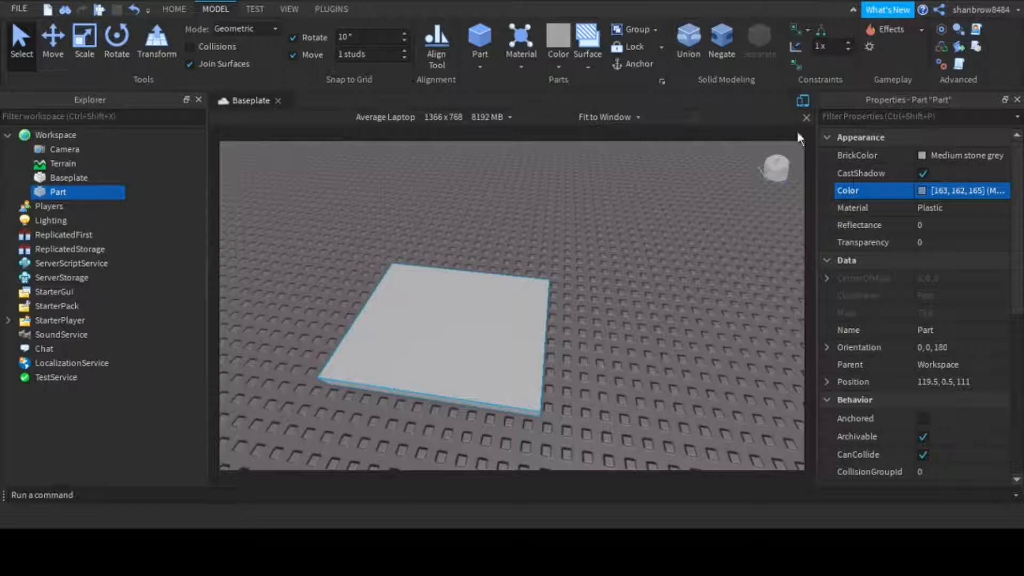
Set the slab's BrickColor to Earth green and its transparency to 0.45
{"action": "left_click", "coordinate": [929, 155]}
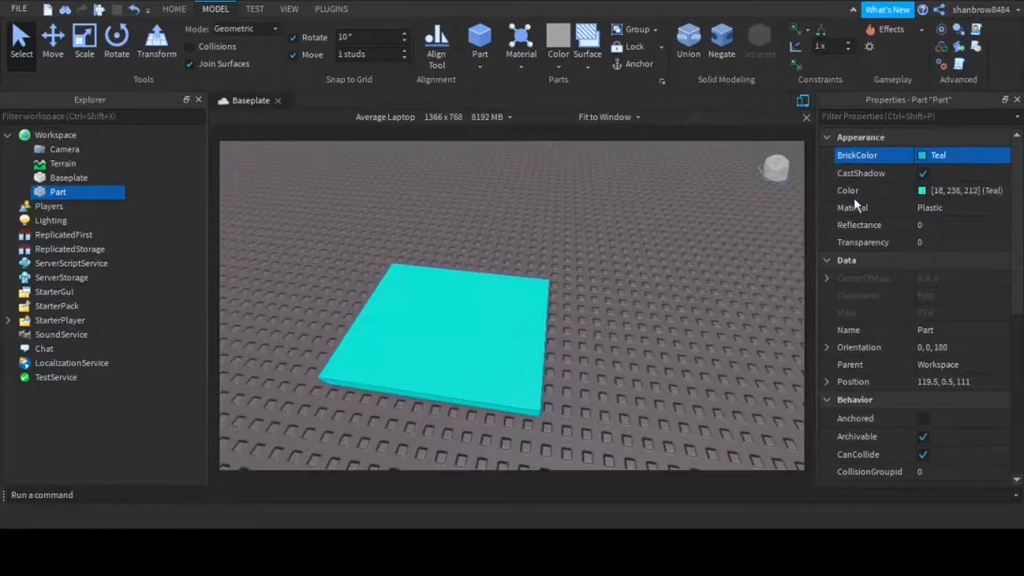
{"action": "left_click", "coordinate": [680, 272]}
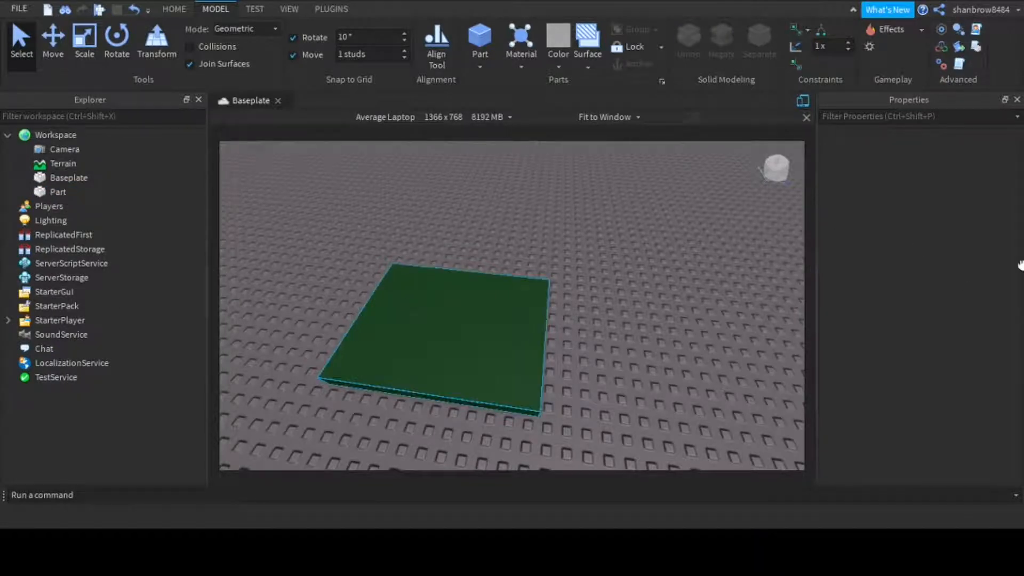
{"action": "left_click", "coordinate": [480, 333]}
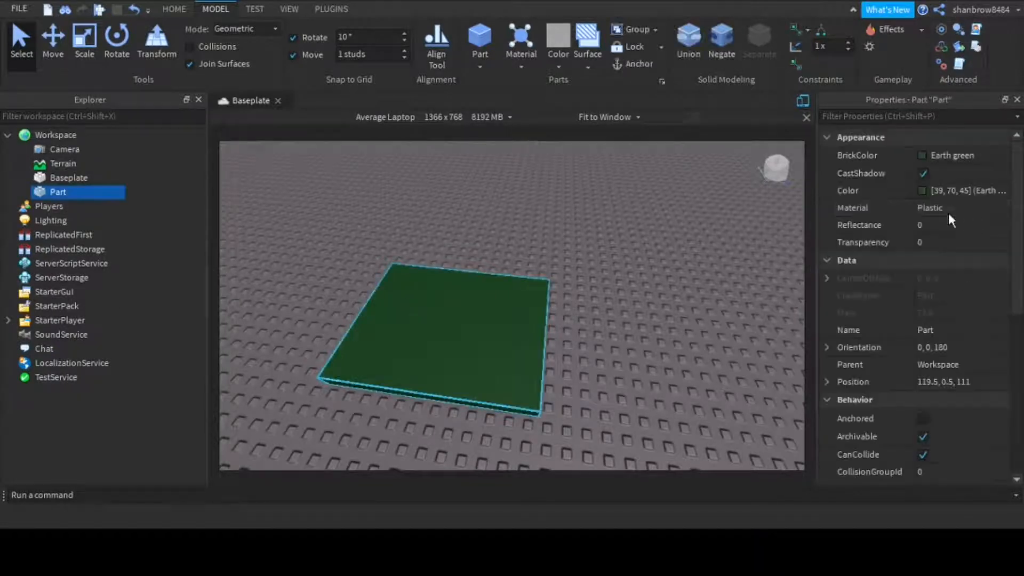
{"action": "left_click", "coordinate": [938, 243]}
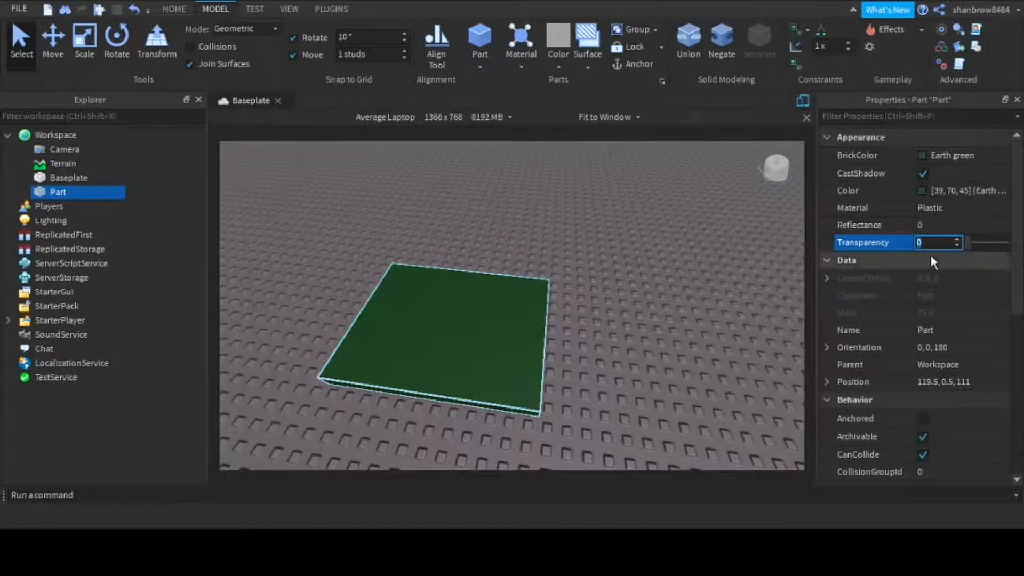
{"action": "type", "text": "0.45"}
{"action": "key", "text": "Return"}
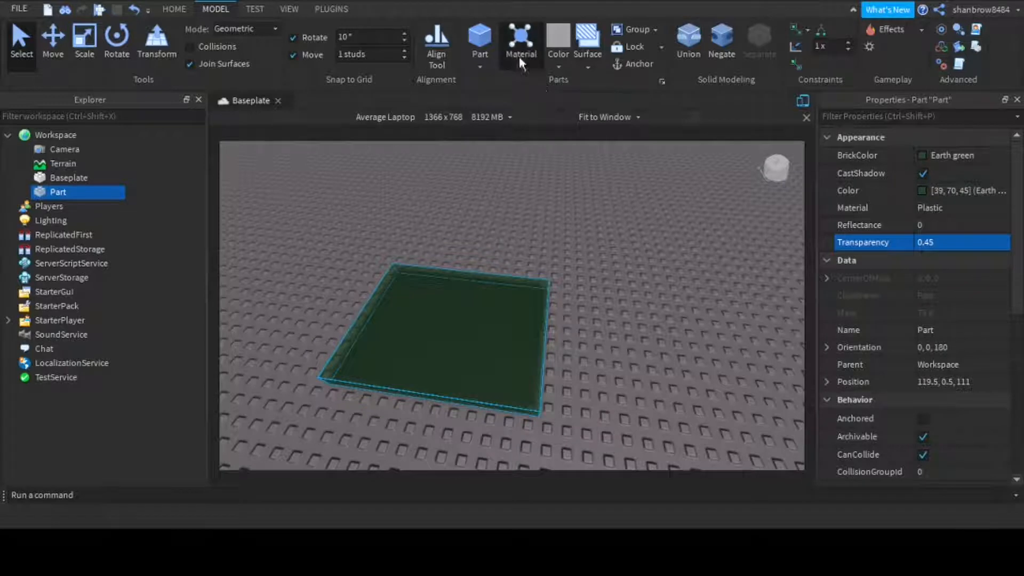
Change the slab's material to Glass, and deselect it to view the surface
{"action": "left_click", "coordinate": [552, 411]}
{"action": "left_click", "coordinate": [610, 345]}
{"action": "right_click_drag", "start_coordinate": [533, 341], "coordinate": [533, 341]}
{"action": "scroll", "coordinate": [532, 341], "scroll_direction": "down", "scroll_amount": 5}
Set the glass slab's transparency to 0.85
{"action": "left_click", "coordinate": [531, 277]}
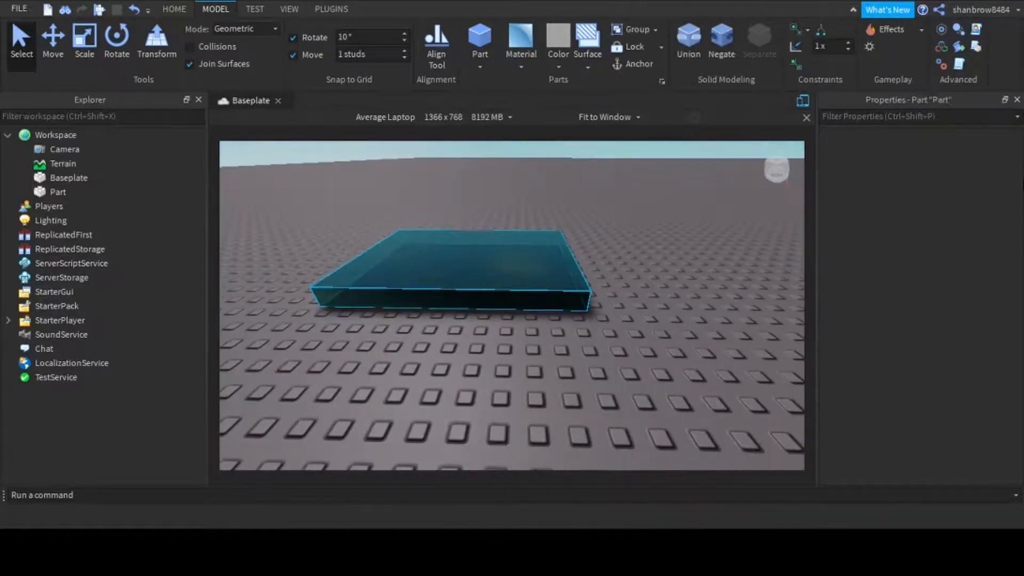
{"action": "left_click", "coordinate": [929, 247]}
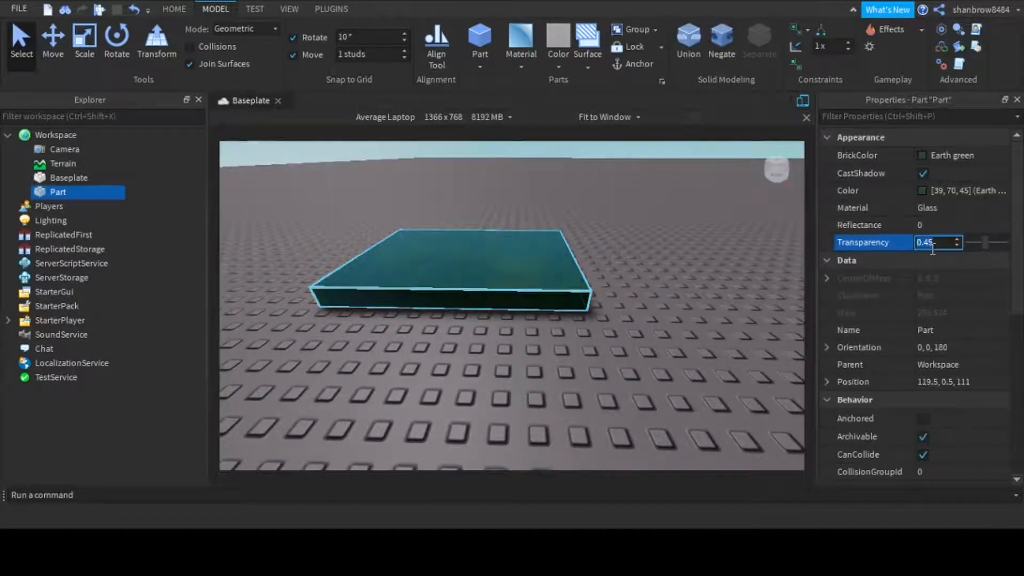
{"action": "type", "text": "0.85"}
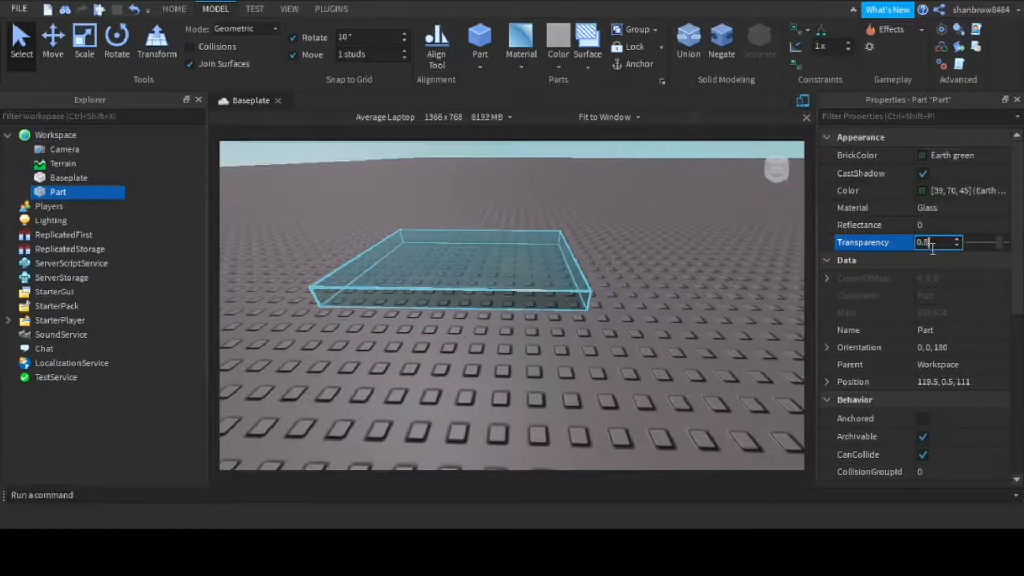
{"action": "key", "text": "Return"}
Move the glass slab freely across the baseplate to position 125.5, 0.5, 111, and deselect it
{"action": "left_click_drag", "start_coordinate": [493, 253], "coordinate": [484, 333]}
{"action": "left_click", "coordinate": [553, 231]}
{"action": "scroll", "coordinate": [551, 236], "scroll_direction": "down", "scroll_amount": 5}
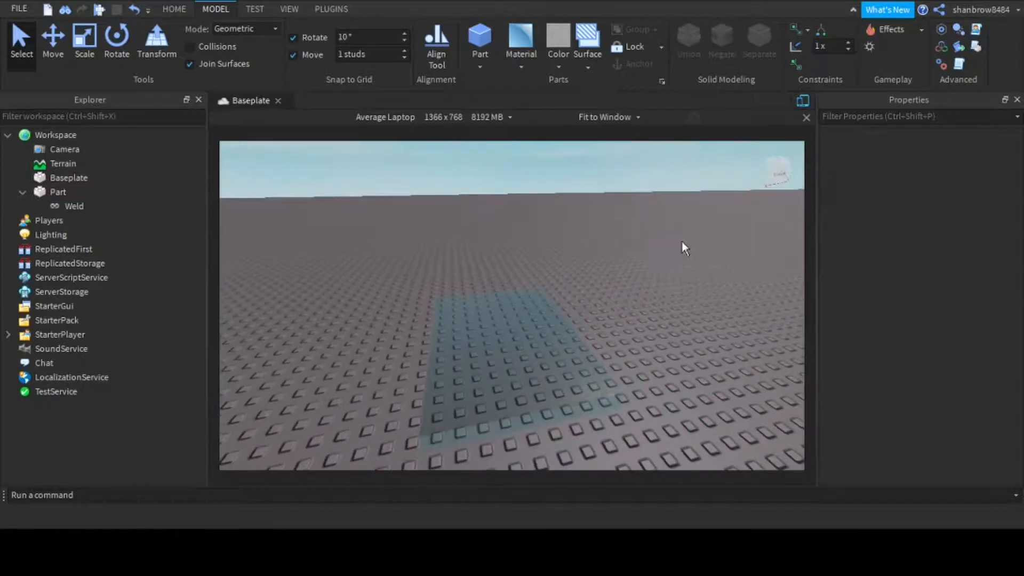
Rename the glass slab with a person's first name
{"action": "left_click", "coordinate": [537, 348]}
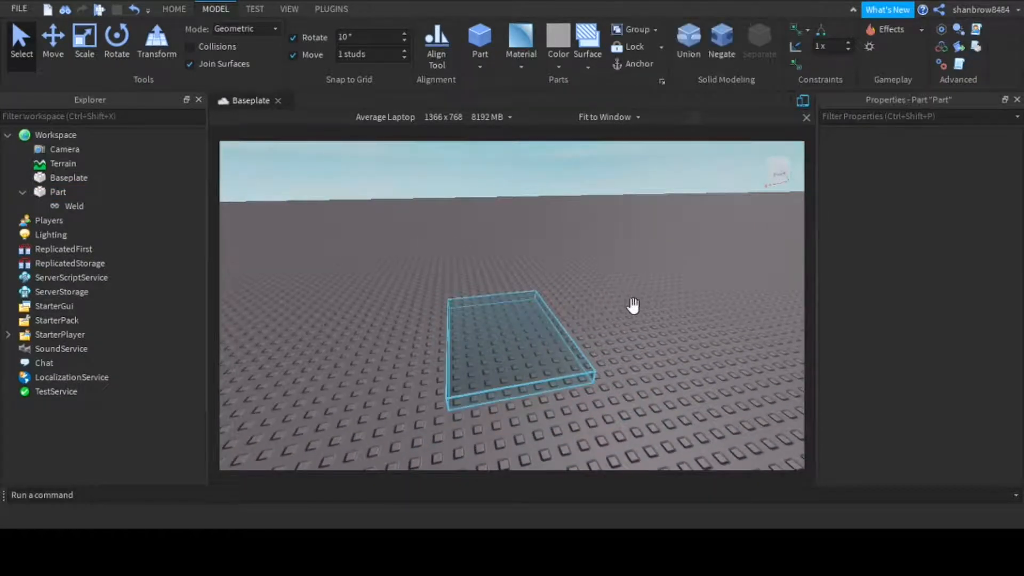
{"action": "left_click", "coordinate": [454, 365]}
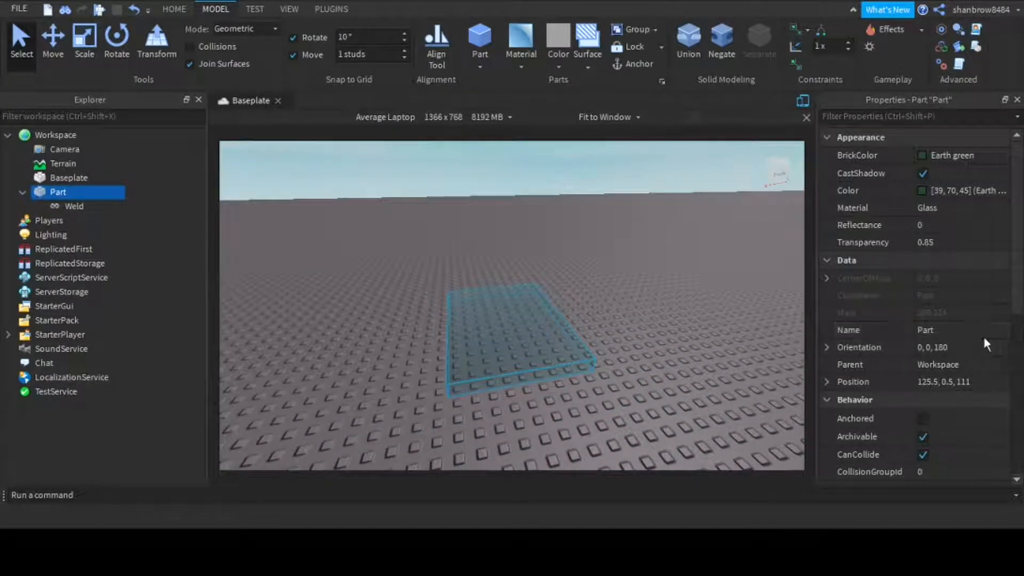
{"action": "left_click", "coordinate": [960, 328]}
{"action": "type", "text": "Shane"}
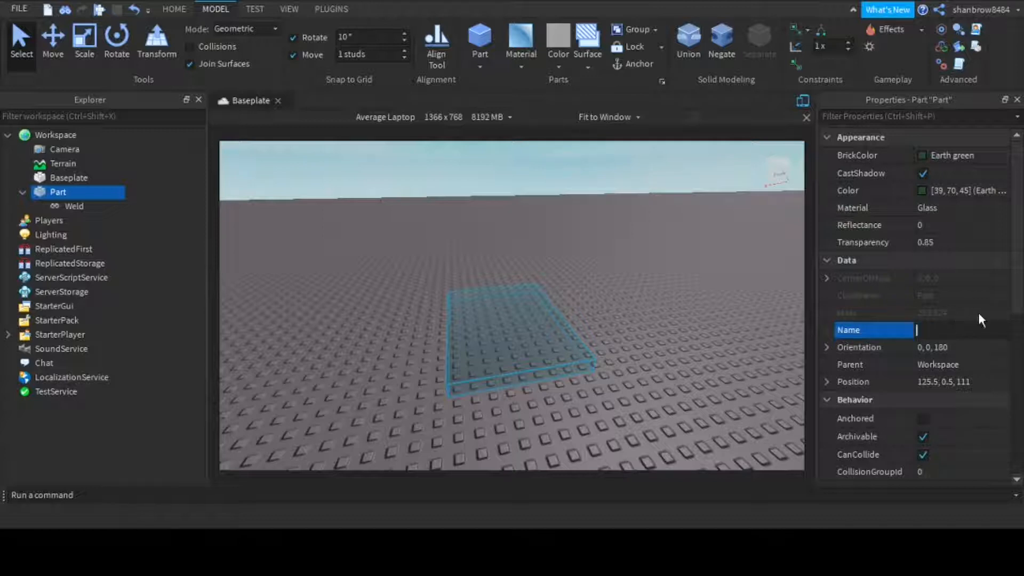
{"action": "key", "text": "Return"}
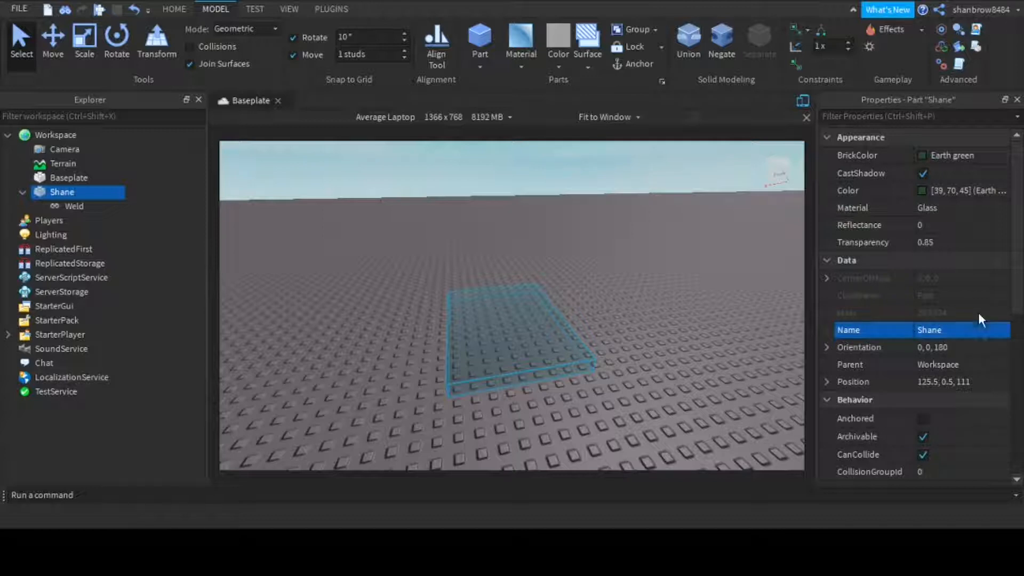
Delete the weld nested inside the renamed slab, and select the slab again
{"action": "left_click", "coordinate": [58, 207]}
{"action": "key", "text": "Delete"}
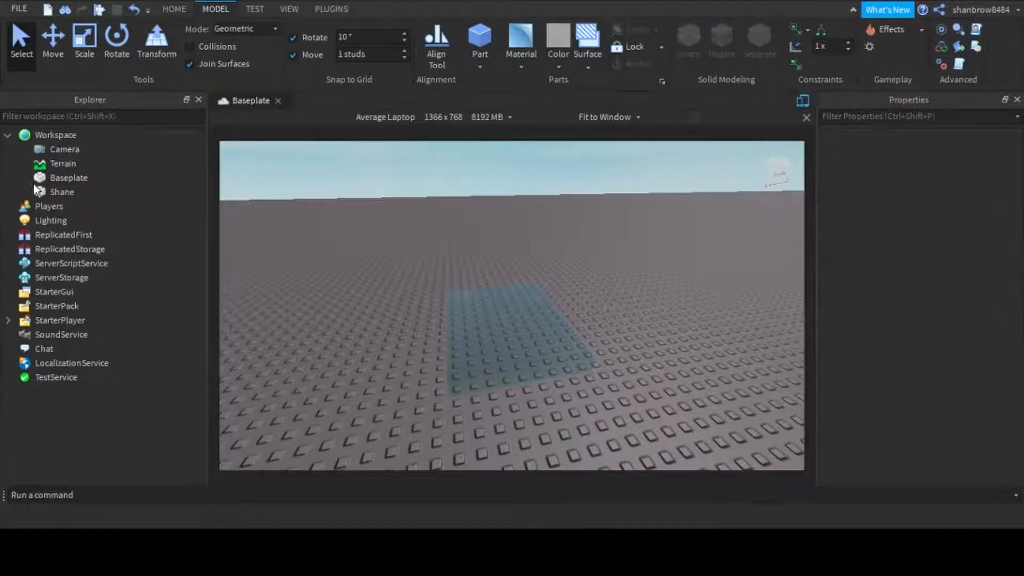
{"action": "left_click", "coordinate": [42, 193]}
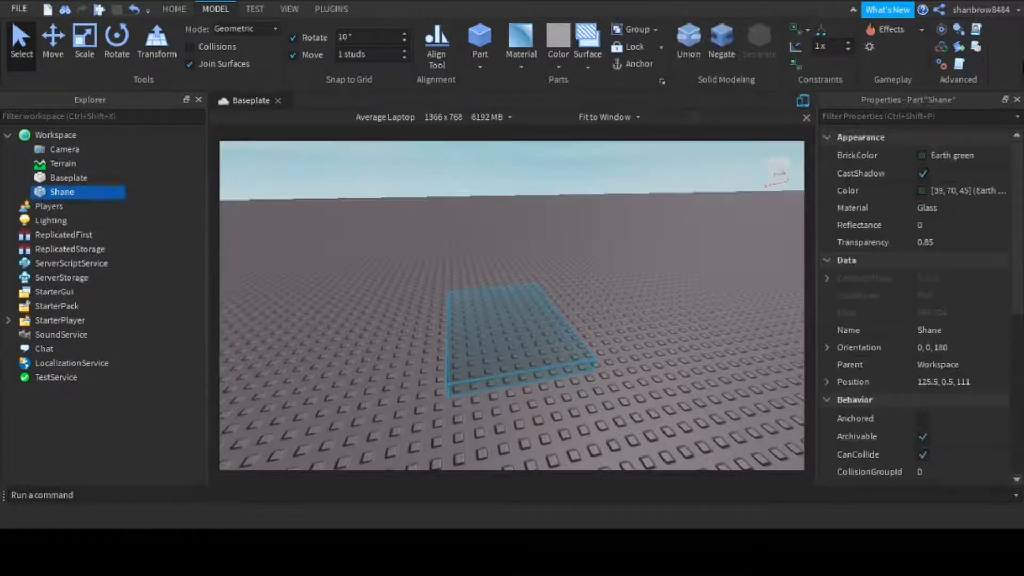
Raise the slab vertically above the baseplate with the Move tool to position 125.5, 16.5, 111
{"action": "scroll", "coordinate": [927, 263], "scroll_direction": "down", "scroll_amount": 1}
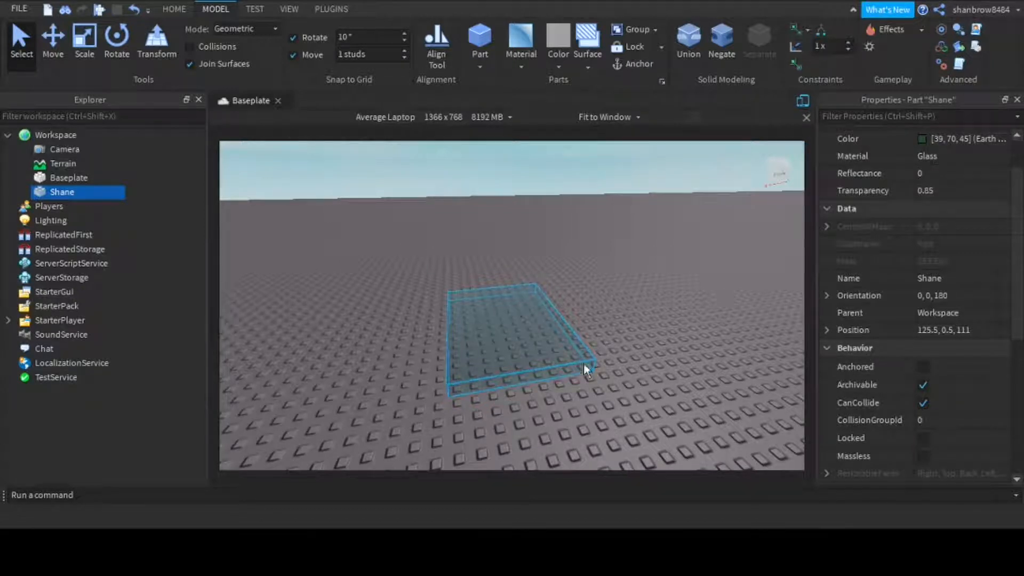
{"action": "left_click", "coordinate": [56, 47]}
{"action": "left_click_drag", "start_coordinate": [504, 271], "coordinate": [498, 216]}
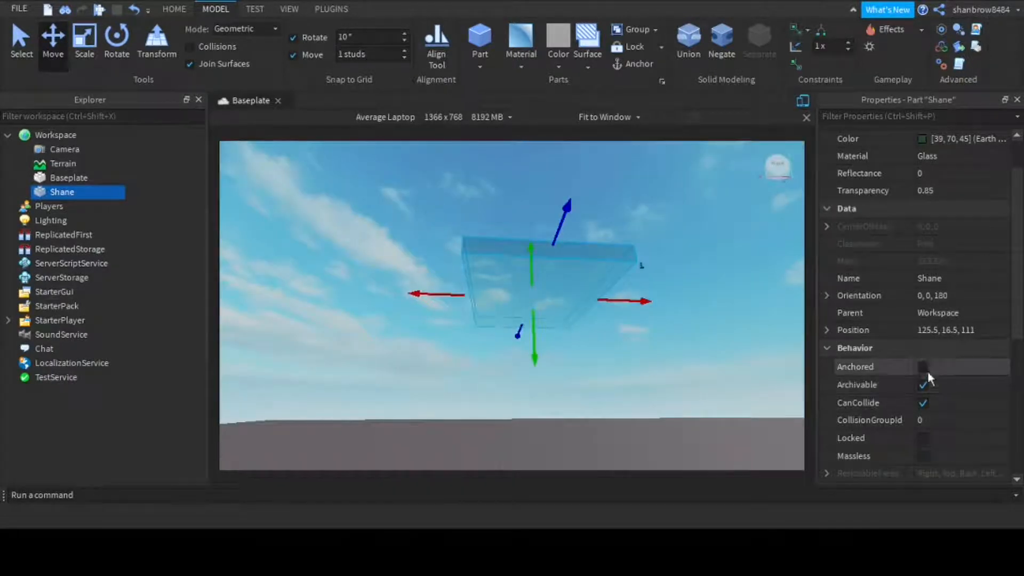
Turn on the Anchored property for the raised slab, and deselect it
{"action": "key", "text": "f"}
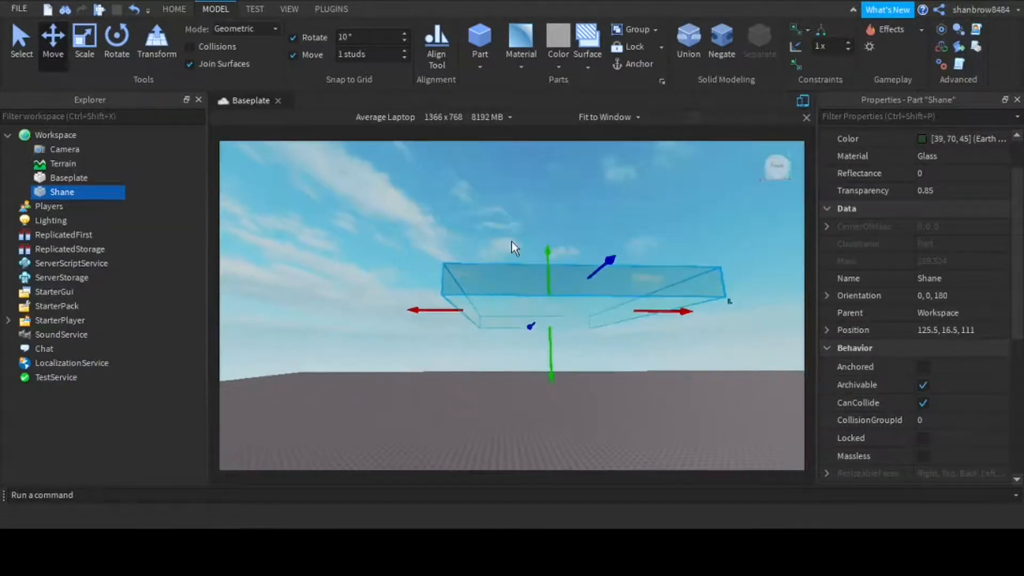
{"action": "left_click", "coordinate": [924, 367]}
{"action": "left_click", "coordinate": [661, 395]}
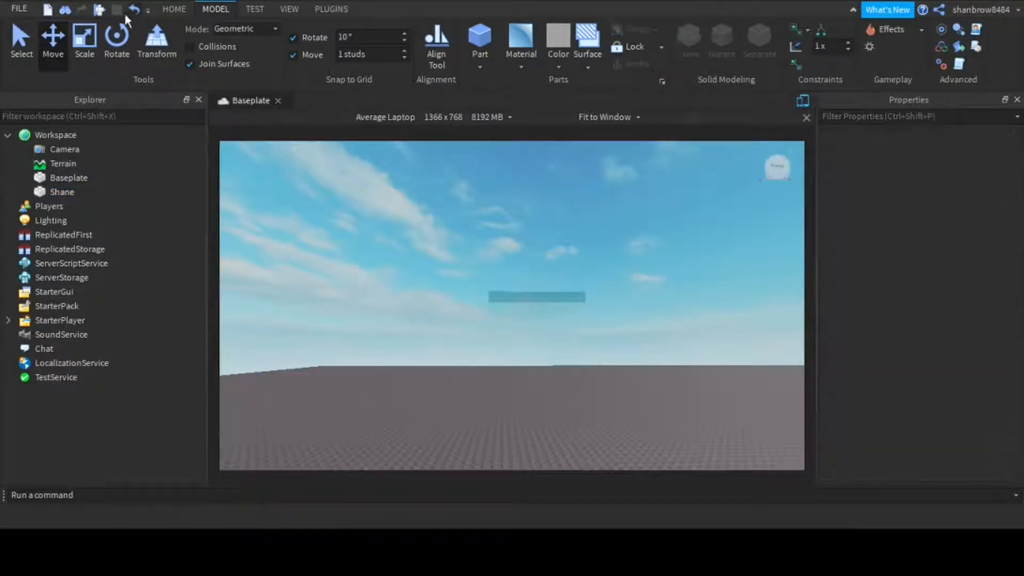
Select the raised glass slab and move it down onto the baseplate at position 120.5, 0.5, 110
{"action": "left_click", "coordinate": [554, 295]}
{"action": "right_click_drag", "start_coordinate": [573, 334], "coordinate": [554, 294]}
{"action": "key", "text": "w"}
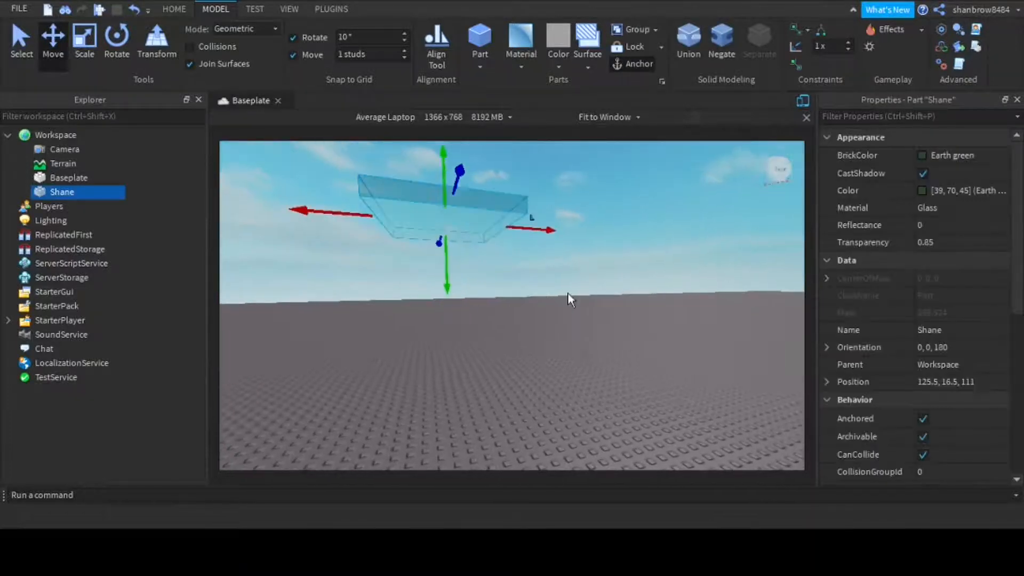
{"action": "key", "text": "a"}
{"action": "key", "text": "f"}
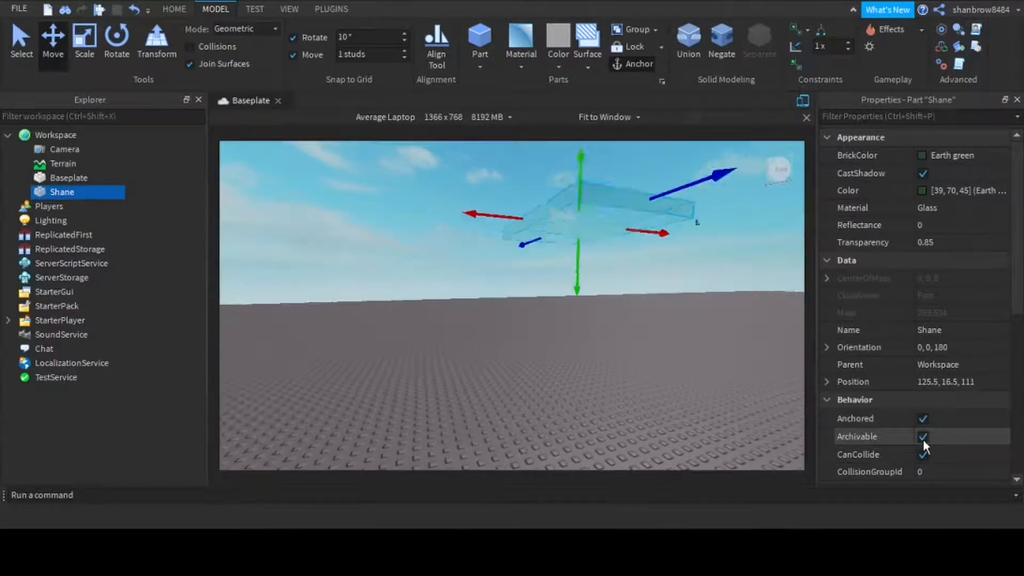
{"action": "key", "text": "e"}
{"action": "key", "text": "w"}
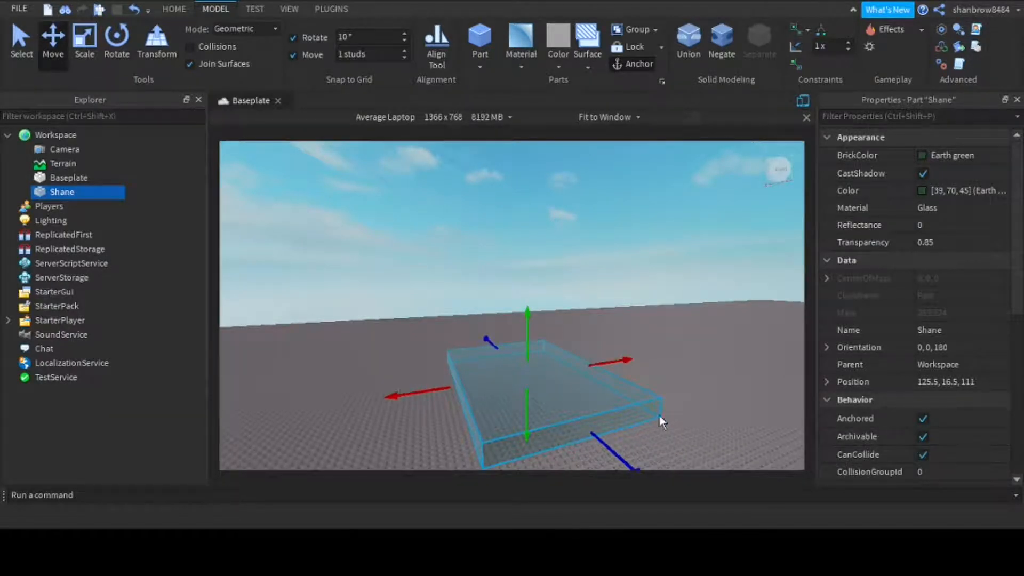
{"action": "mouse_move", "coordinate": [598, 386]}
{"action": "left_mouse_down"}
{"action": "mouse_move", "coordinate": [605, 407]}
{"action": "mouse_move", "coordinate": [601, 398]}
{"action": "left_mouse_up"}
{"action": "right_click_drag", "start_coordinate": [605, 406], "coordinate": [601, 398]}
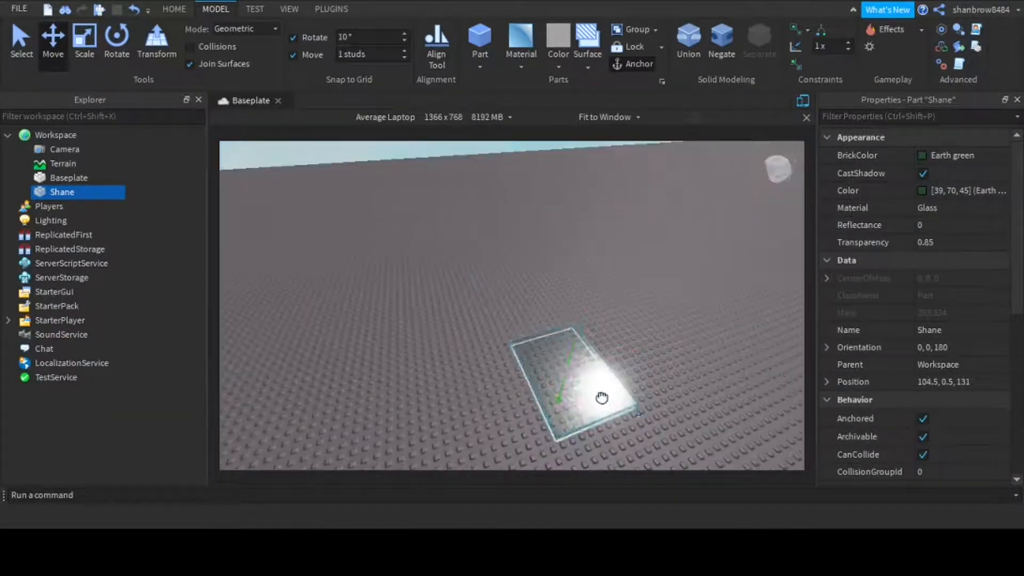
Turn the slab's CanCollide property off and back on, and look through its remaining properties
{"action": "left_click", "coordinate": [923, 456]}
{"action": "left_click", "coordinate": [923, 457]}
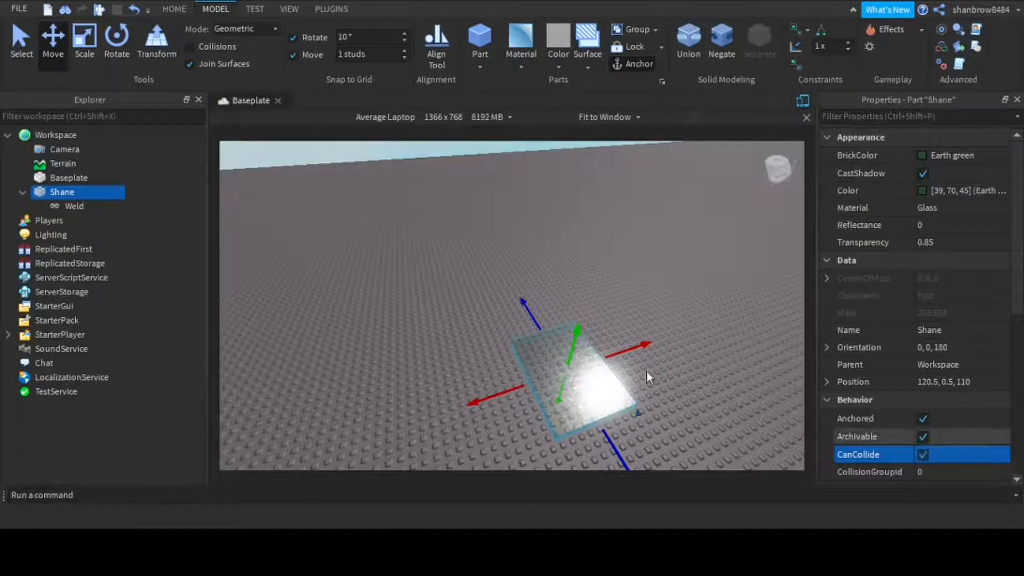
{"action": "scroll", "coordinate": [957, 369], "scroll_direction": "down", "scroll_amount": 4}
{"action": "scroll", "coordinate": [958, 373], "scroll_direction": "down", "scroll_amount": 2}
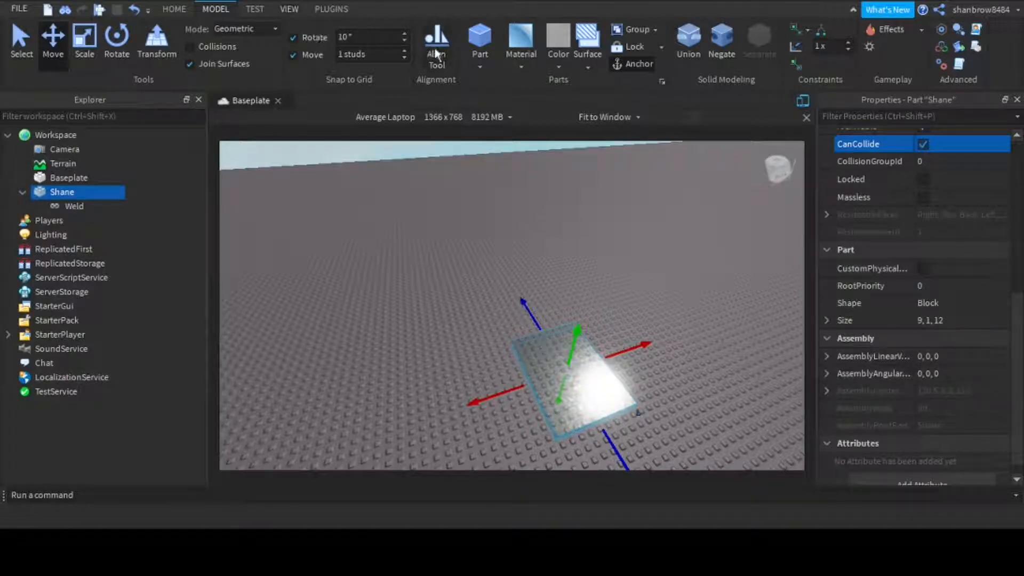
{"action": "left_click", "coordinate": [433, 260]}
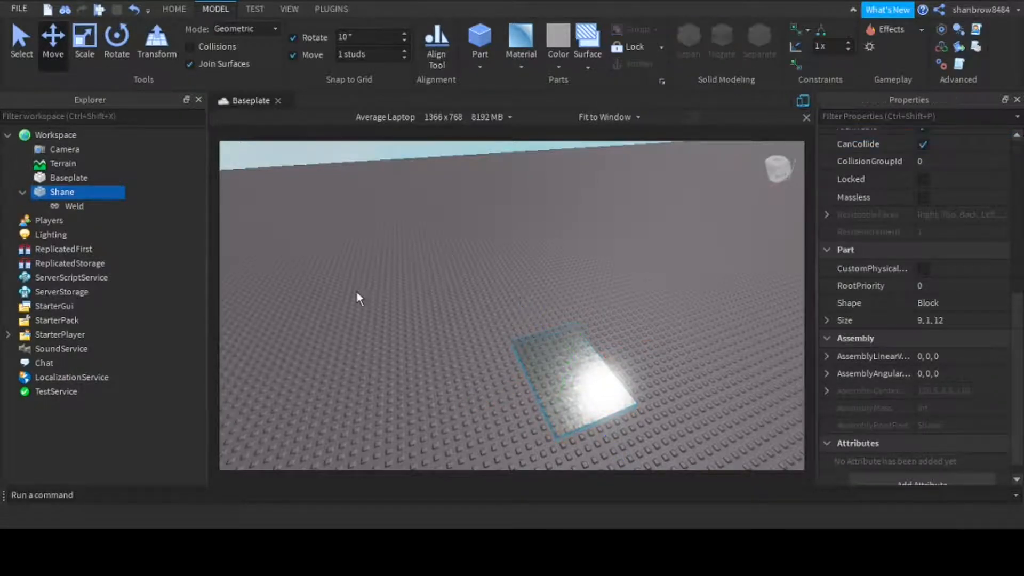
Select the slab and change its material to Plastic
{"action": "right_click_drag", "start_coordinate": [357, 292], "coordinate": [468, 276]}
{"action": "key", "text": "s"}
{"action": "key", "text": "w"}
{"action": "scroll", "coordinate": [468, 275], "scroll_direction": "down", "scroll_amount": 5}
{"action": "left_click", "coordinate": [455, 229]}
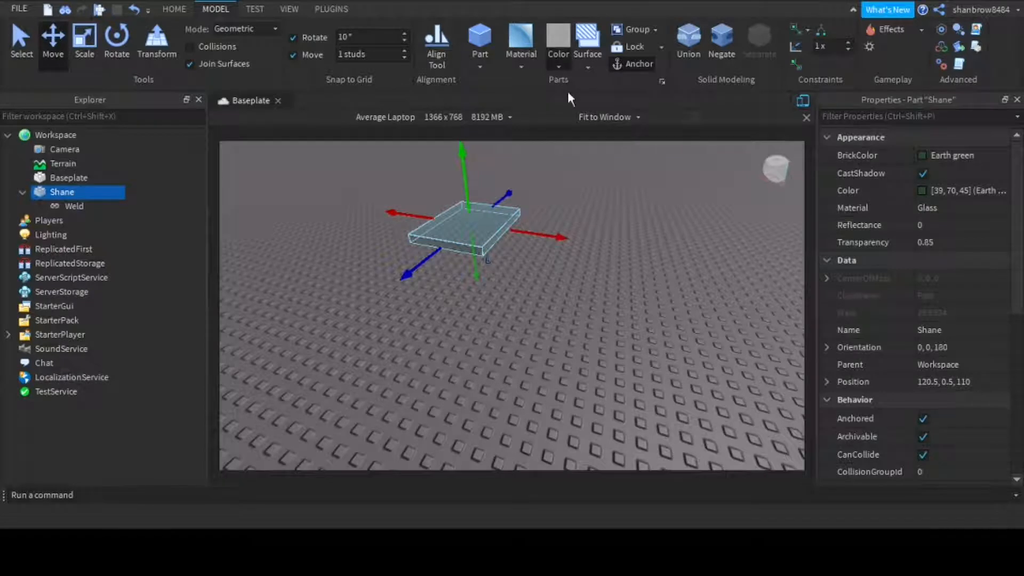
{"action": "left_click", "coordinate": [521, 58]}
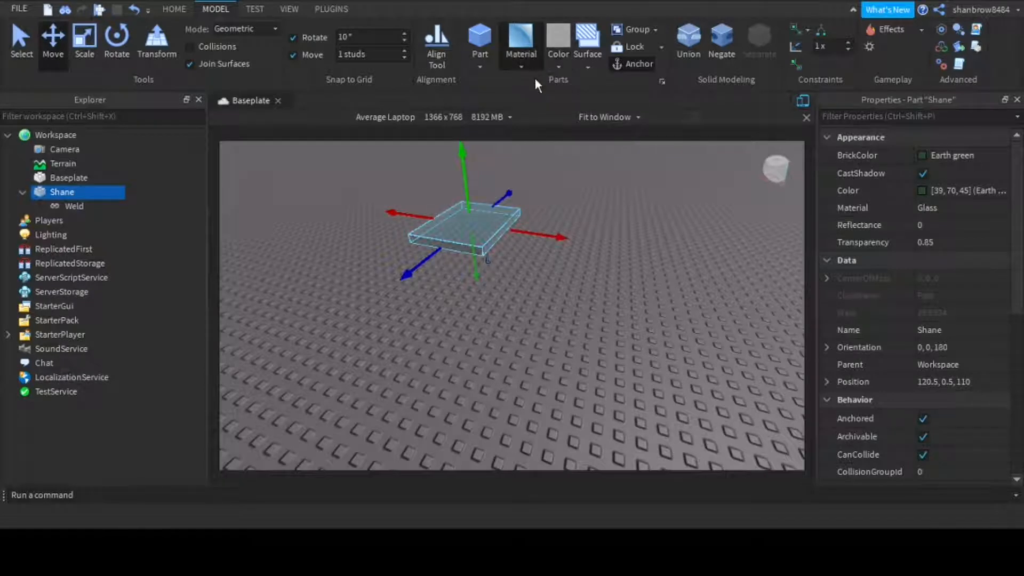
{"action": "left_click", "coordinate": [633, 256]}
{"action": "right_click_drag", "start_coordinate": [635, 250], "coordinate": [633, 257]}
{"action": "key", "text": "w"}
{"action": "left_click", "coordinate": [593, 333]}
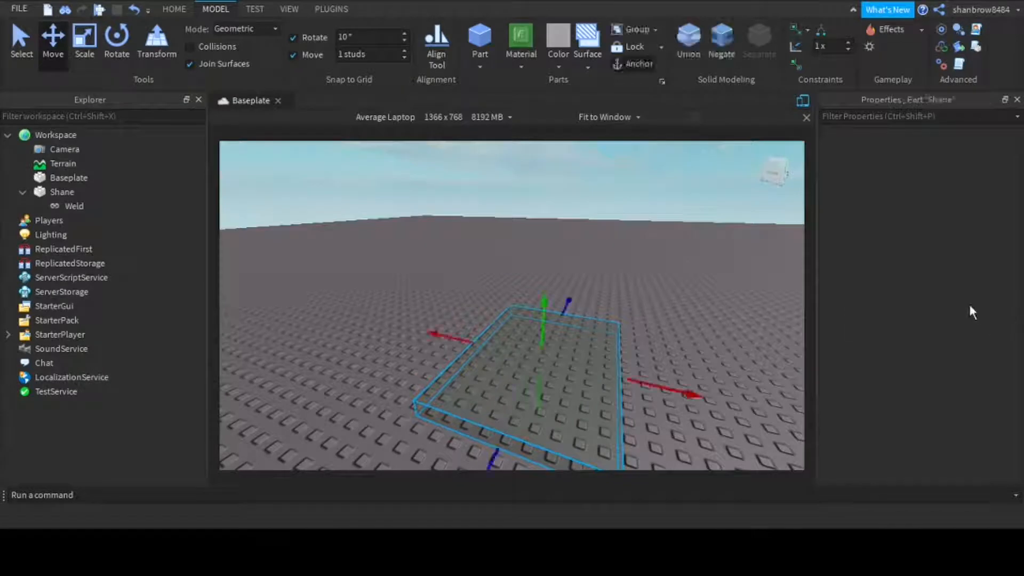
Set the plastic slab's Transparency to 0
{"action": "left_click", "coordinate": [963, 186]}
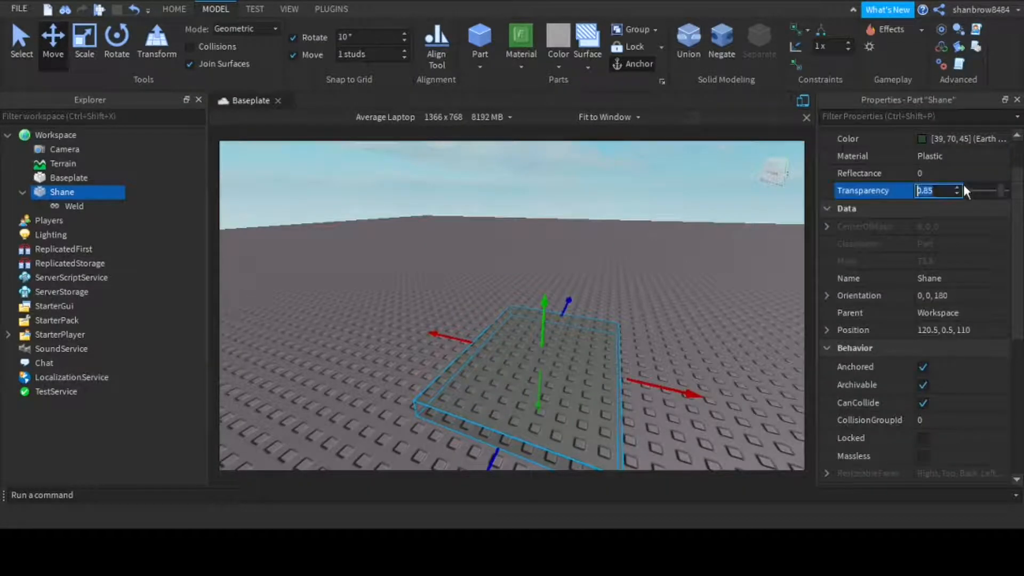
{"action": "type", "text": "0"}
{"action": "key", "text": "Return"}
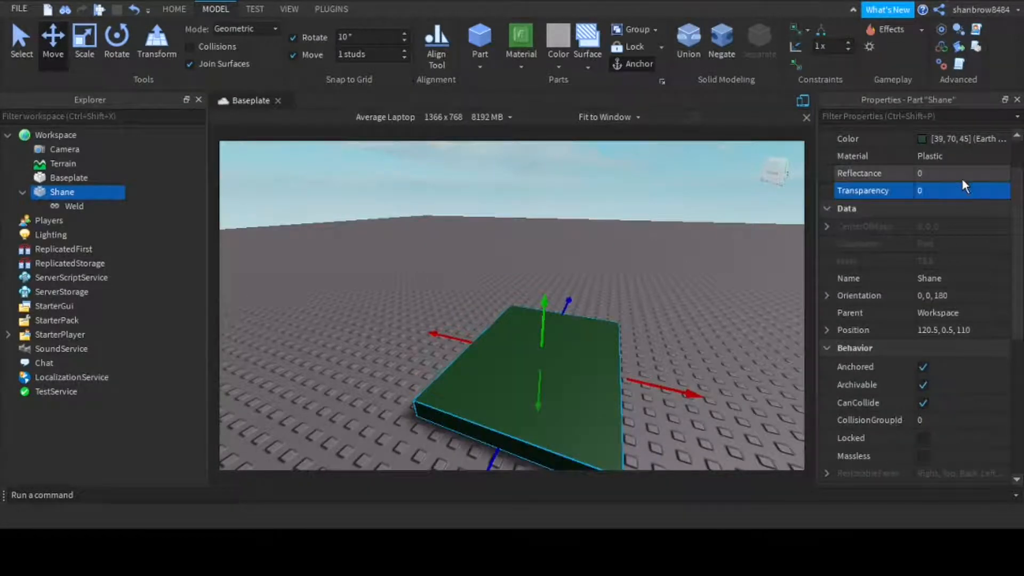
Deselect the slab and delete the weld nested inside it
{"action": "left_click", "coordinate": [308, 396]}
{"action": "right_click_drag", "start_coordinate": [350, 336], "coordinate": [350, 336]}
{"action": "scroll", "coordinate": [350, 337], "scroll_direction": "down", "scroll_amount": 5}
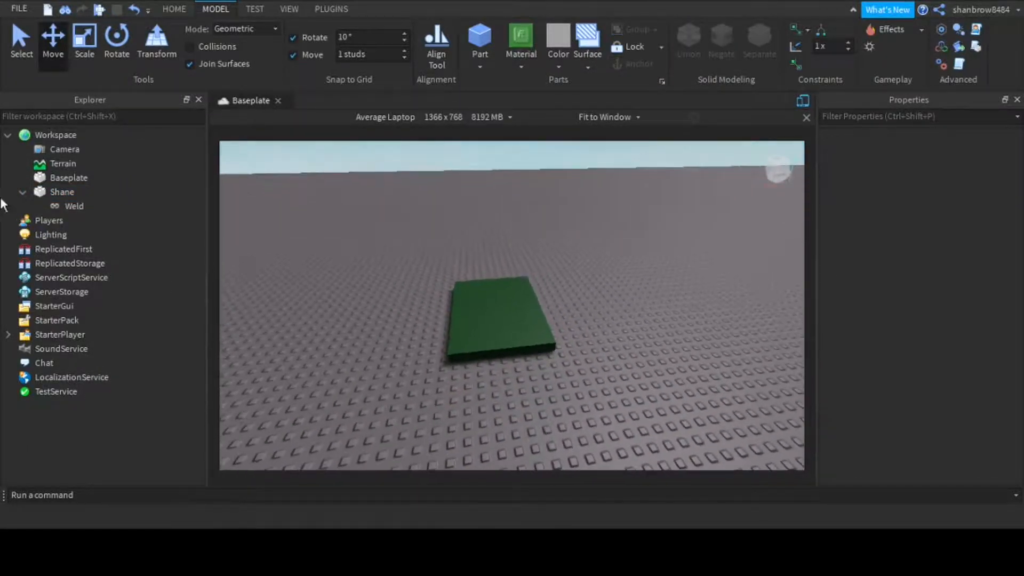
{"action": "left_click", "coordinate": [62, 206]}
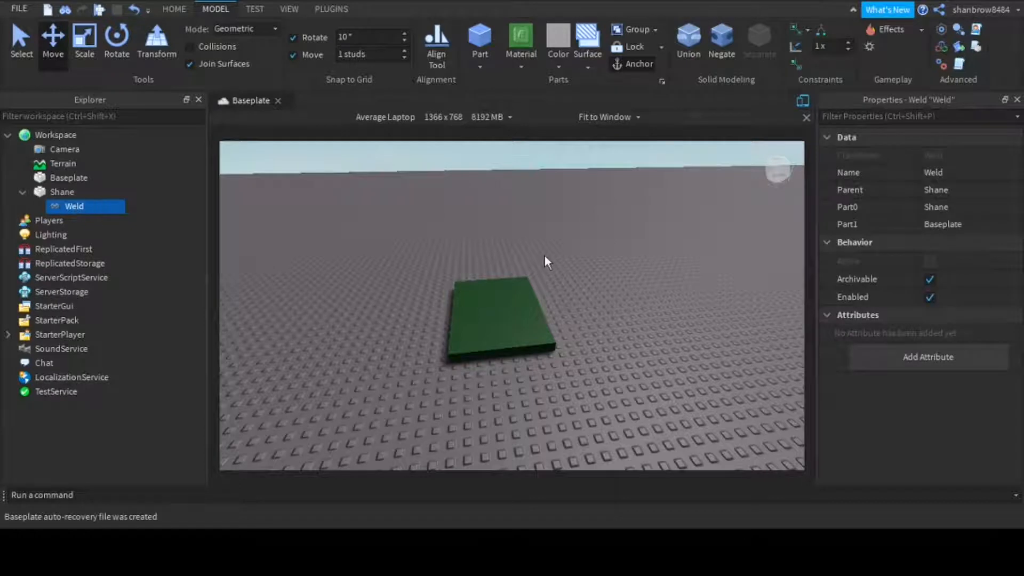
{"action": "key", "text": "Delete"}
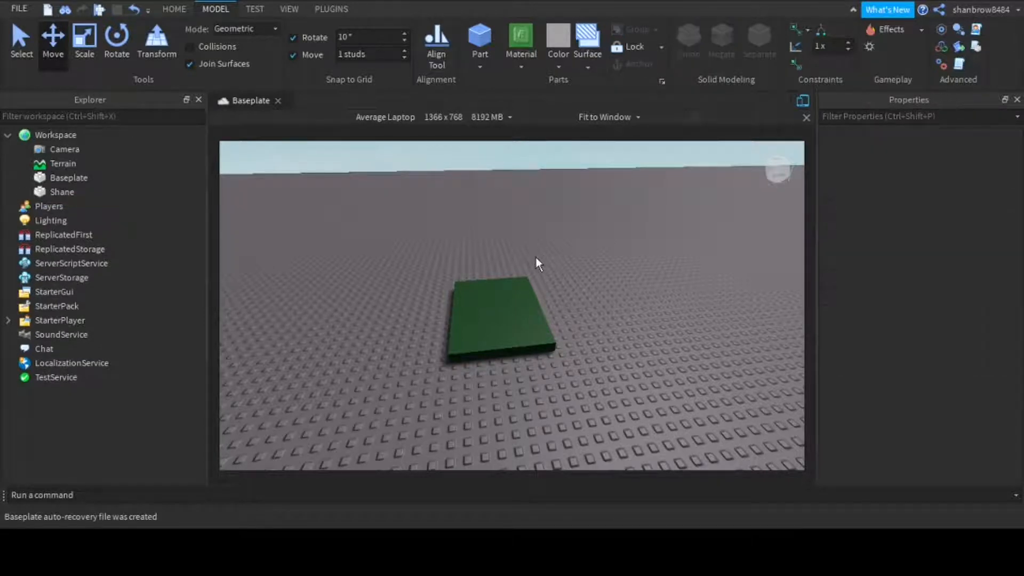
Insert a sphere part and place it on the baseplate beside the green slab at position 128, 2, 109
{"action": "left_click", "coordinate": [547, 288]}
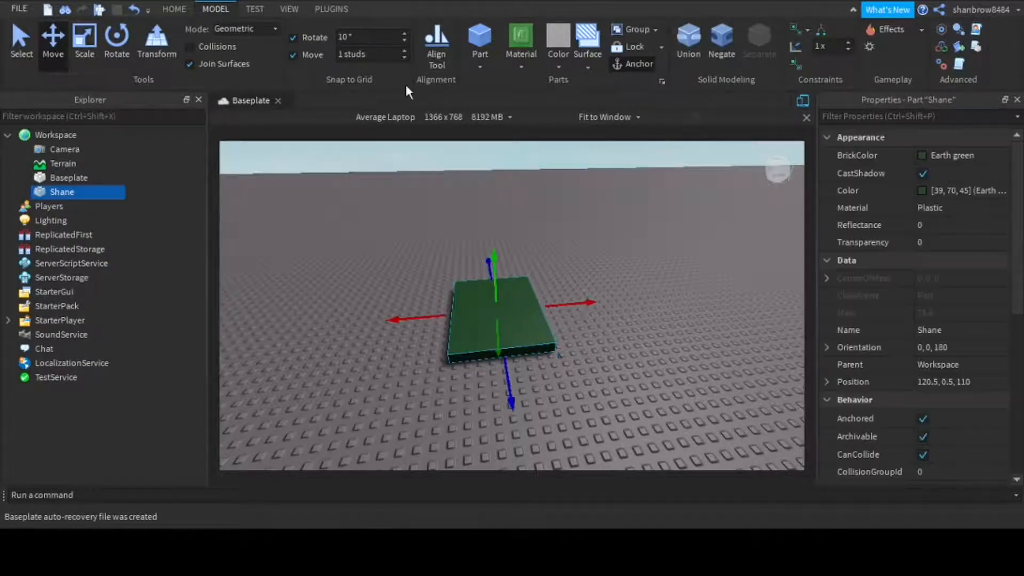
{"action": "left_click", "coordinate": [477, 64]}
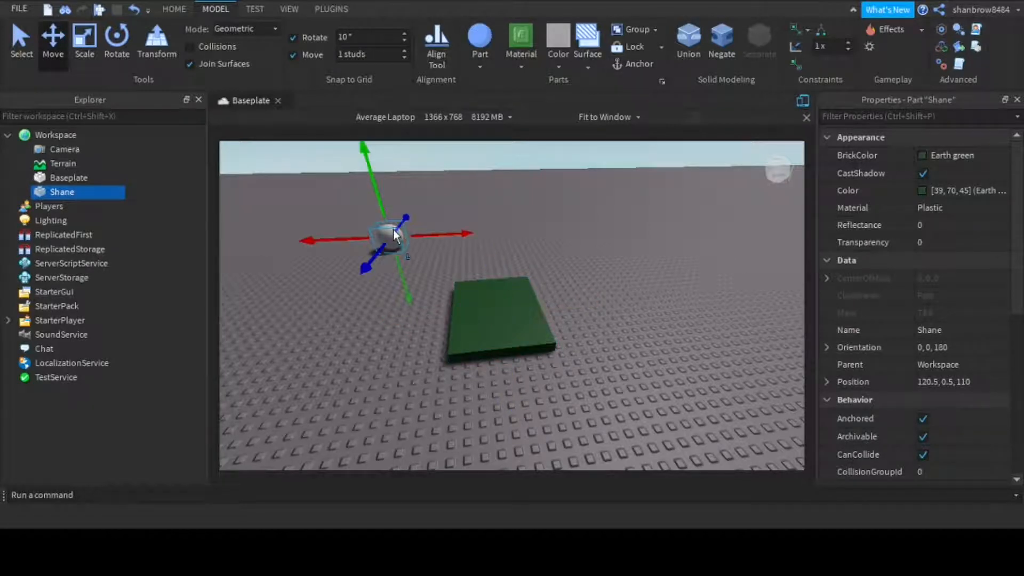
{"action": "left_click_drag", "start_coordinate": [395, 235], "coordinate": [417, 310]}
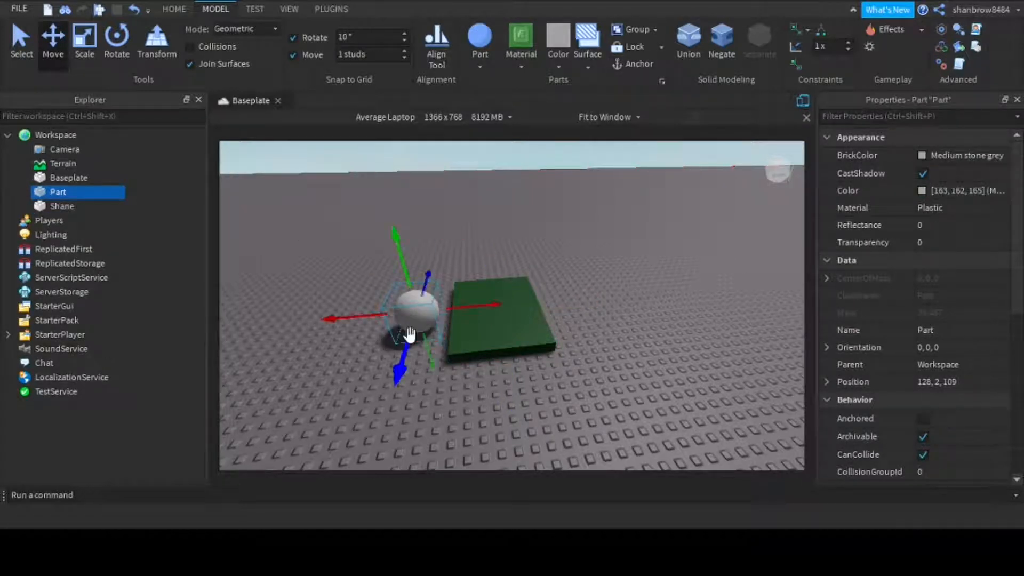
Recolour the green slab to Medium stone grey and deselect it
{"action": "left_click", "coordinate": [505, 349]}
{"action": "left_click", "coordinate": [560, 53]}
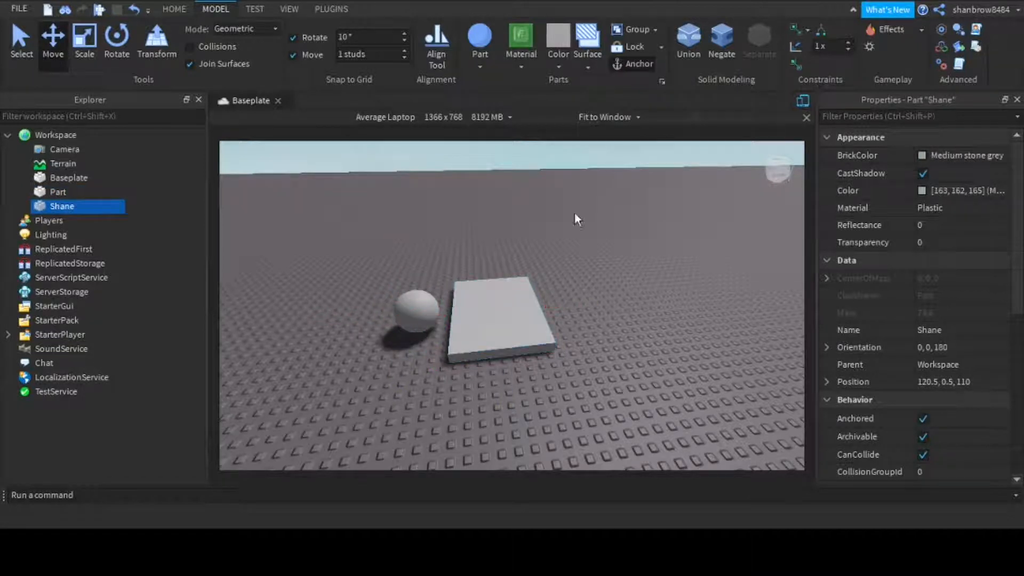
{"action": "left_click", "coordinate": [518, 203]}
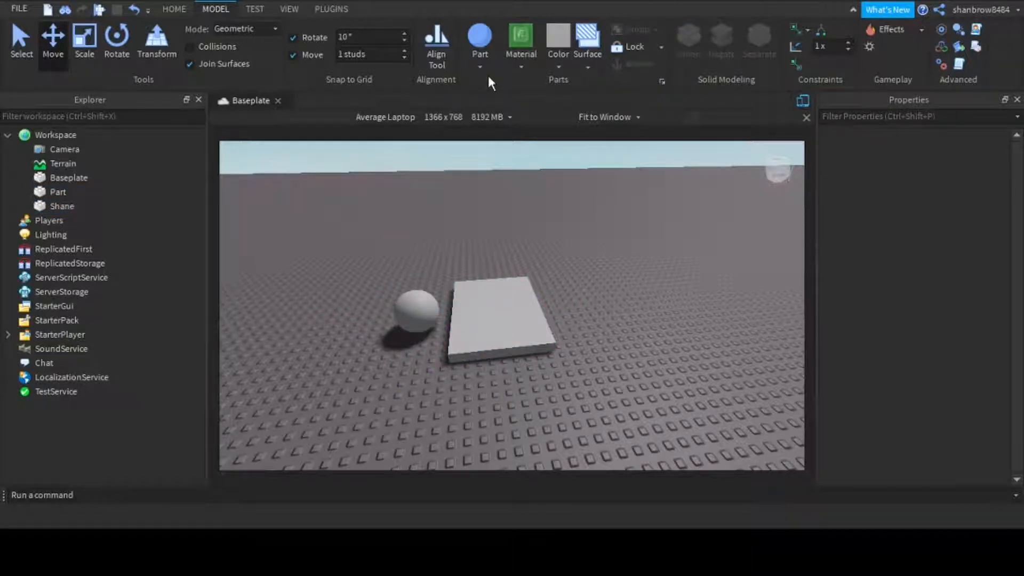
Insert a wedge part and place it on the opposite side of the slab from the sphere, at position 111, 0.5, 108
{"action": "left_click", "coordinate": [477, 116]}
{"action": "left_click_drag", "start_coordinate": [397, 245], "coordinate": [589, 315]}
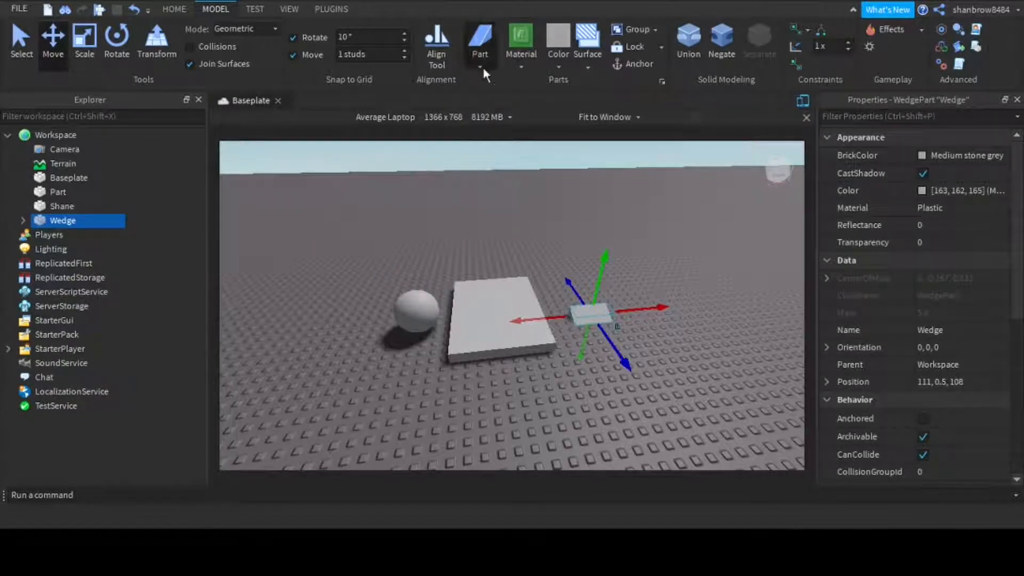
Insert a block part, move it near the wedge to position 114, 0.5, 100, and delete it
{"action": "left_click", "coordinate": [481, 40]}
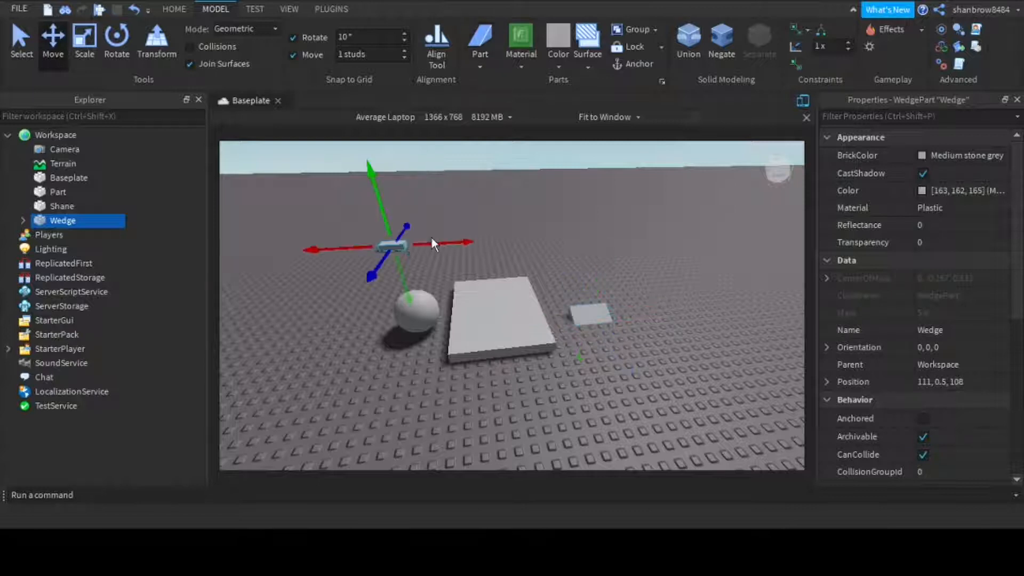
{"action": "left_click_drag", "start_coordinate": [398, 245], "coordinate": [430, 270]}
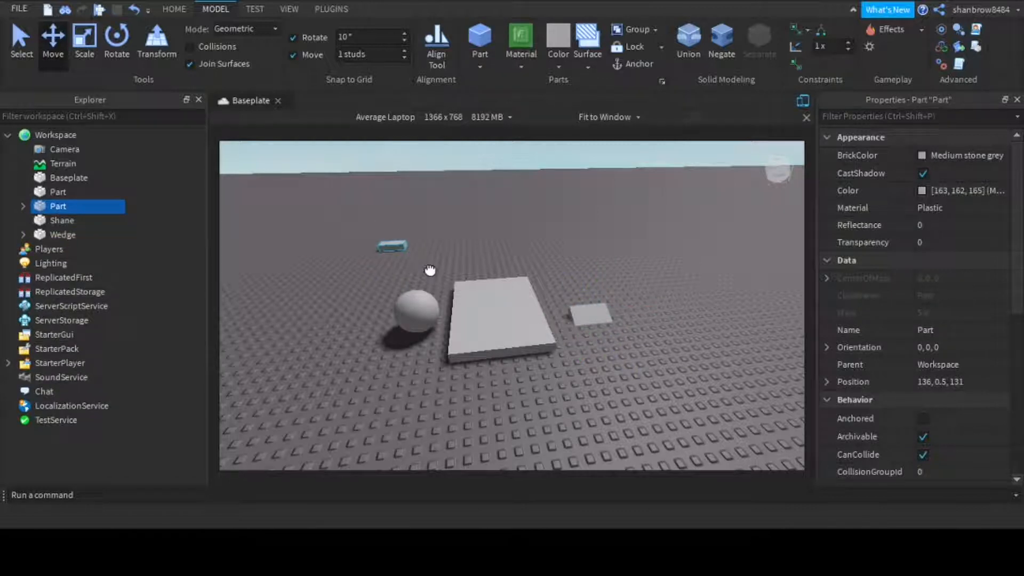
{"action": "left_click_drag", "start_coordinate": [430, 270], "coordinate": [676, 360]}
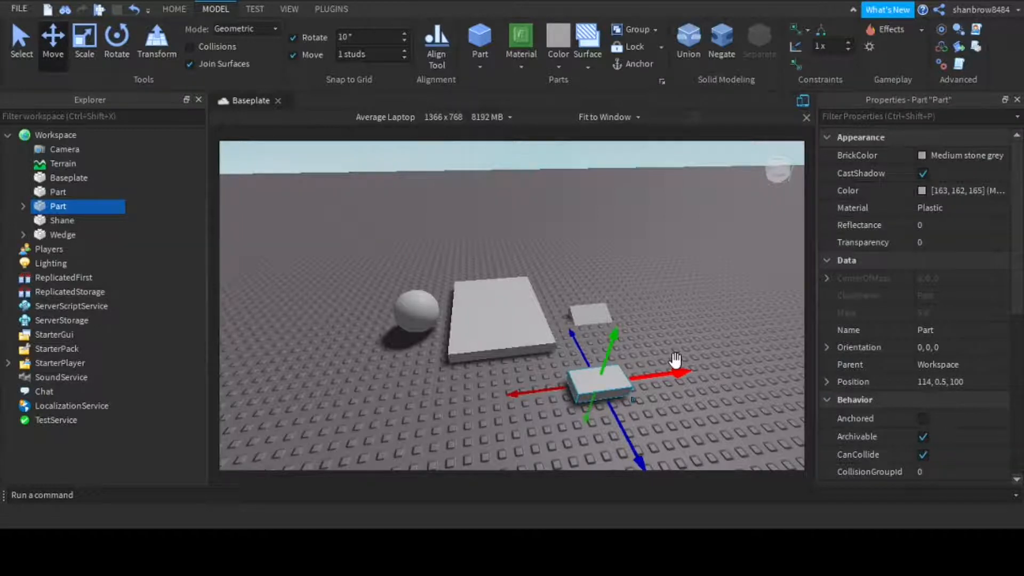
{"action": "key", "text": "Delete"}
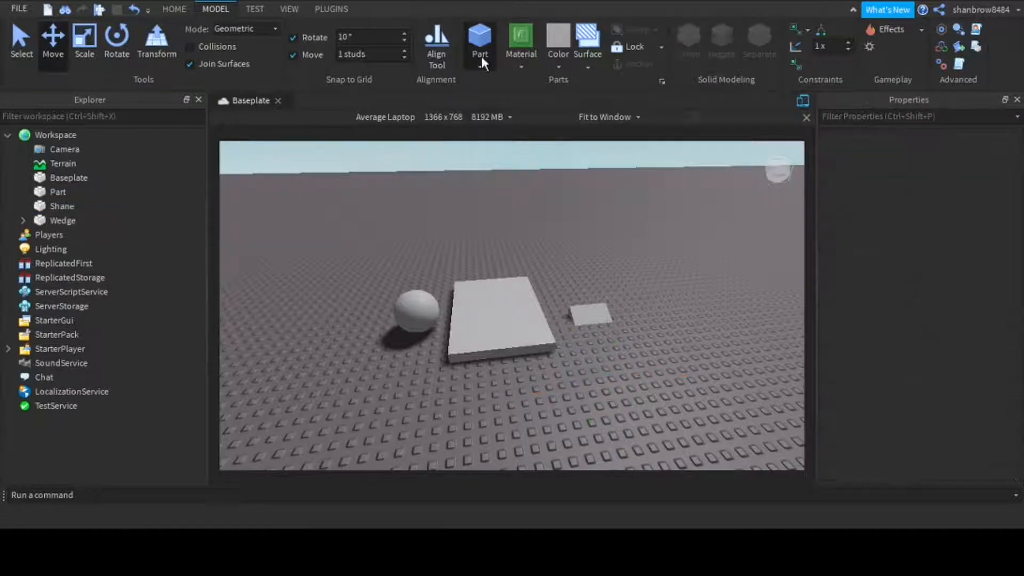
Insert a cylinder part, place it near the wedge at position 115, 0.5, 101.5, and deselect it
{"action": "left_click", "coordinate": [485, 137]}
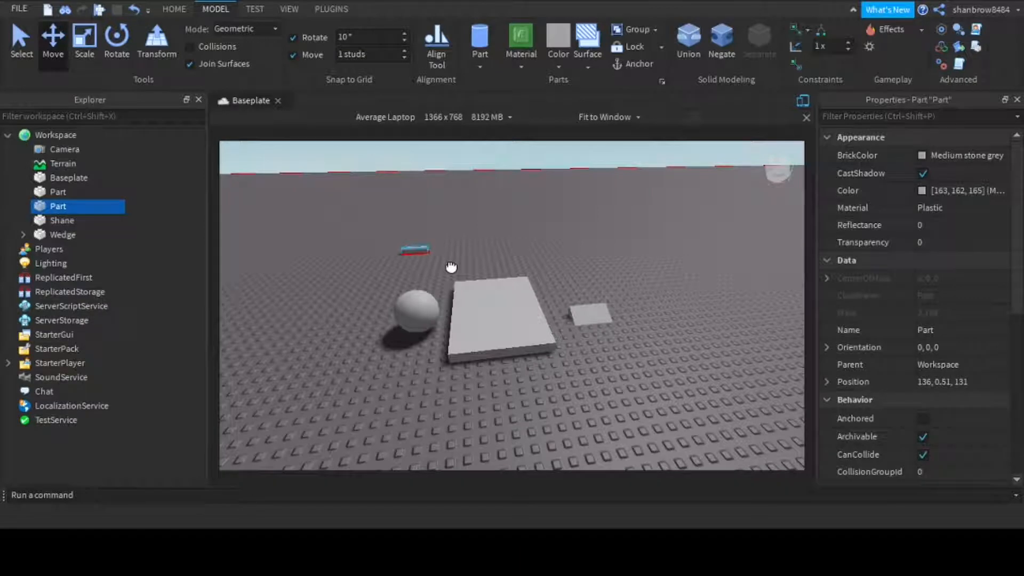
{"action": "left_click_drag", "start_coordinate": [452, 268], "coordinate": [581, 368]}
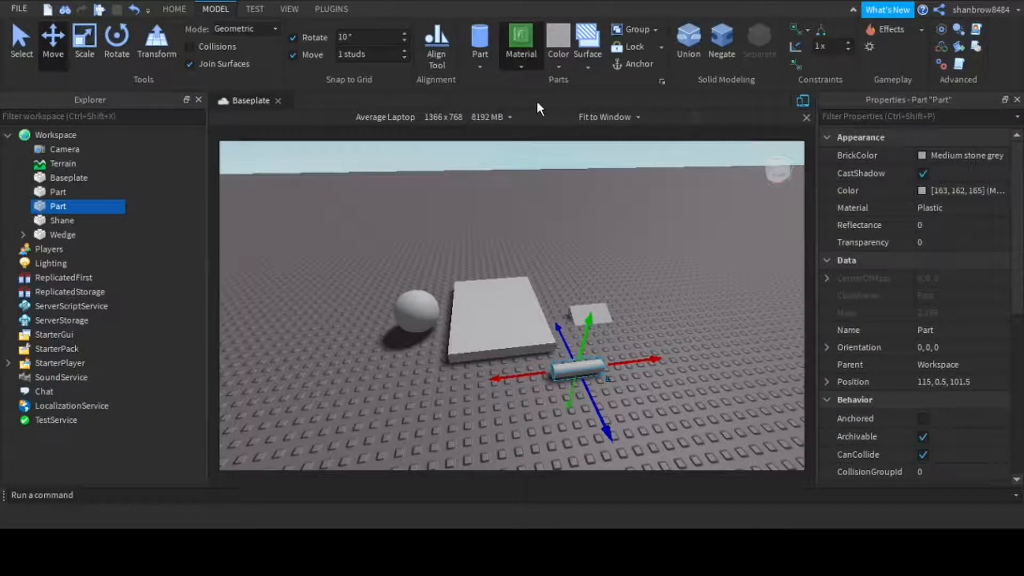
{"action": "right_click_drag", "start_coordinate": [440, 226], "coordinate": [438, 226]}
{"action": "left_click", "coordinate": [390, 276]}
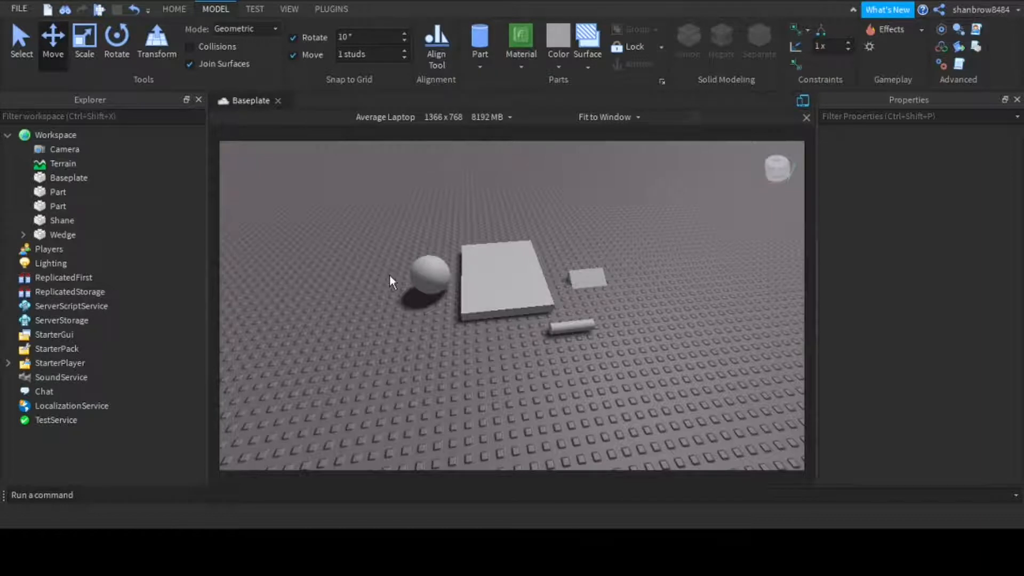
Examine the sphere, slab, wedge and cylinder on the baseplate from near and far
{"action": "scroll", "coordinate": [448, 299], "scroll_direction": "up", "scroll_amount": 2}
{"action": "left_click", "coordinate": [425, 271]}
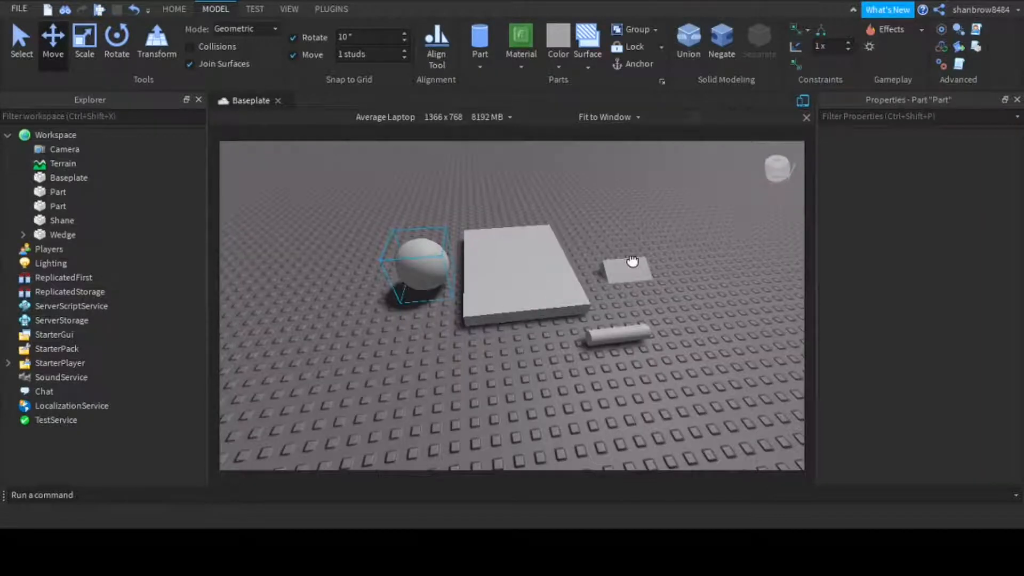
{"action": "scroll", "coordinate": [475, 361], "scroll_direction": "down", "scroll_amount": 5}
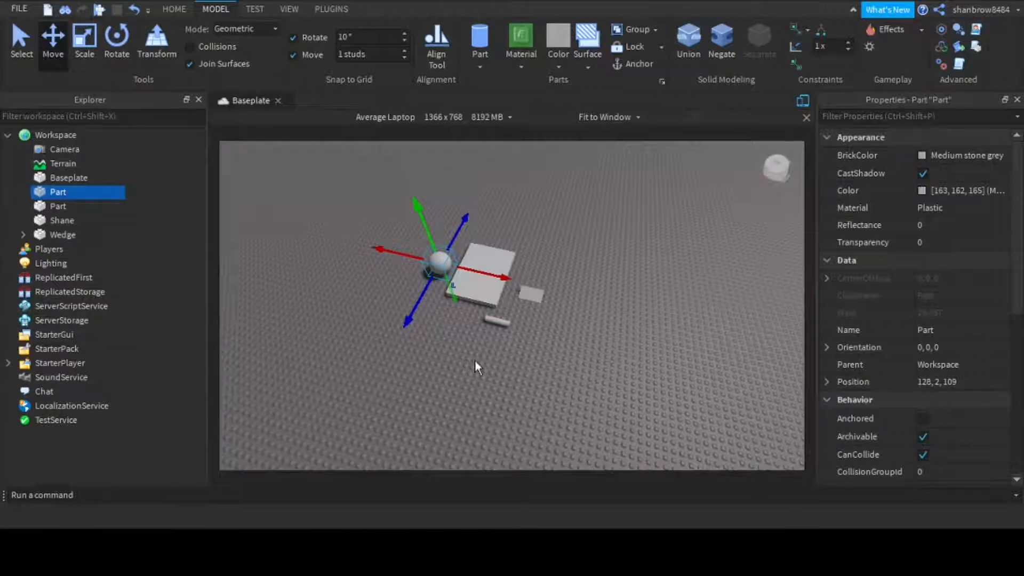
{"action": "left_click", "coordinate": [447, 350]}
{"action": "right_click_drag", "start_coordinate": [447, 350], "coordinate": [449, 350]}
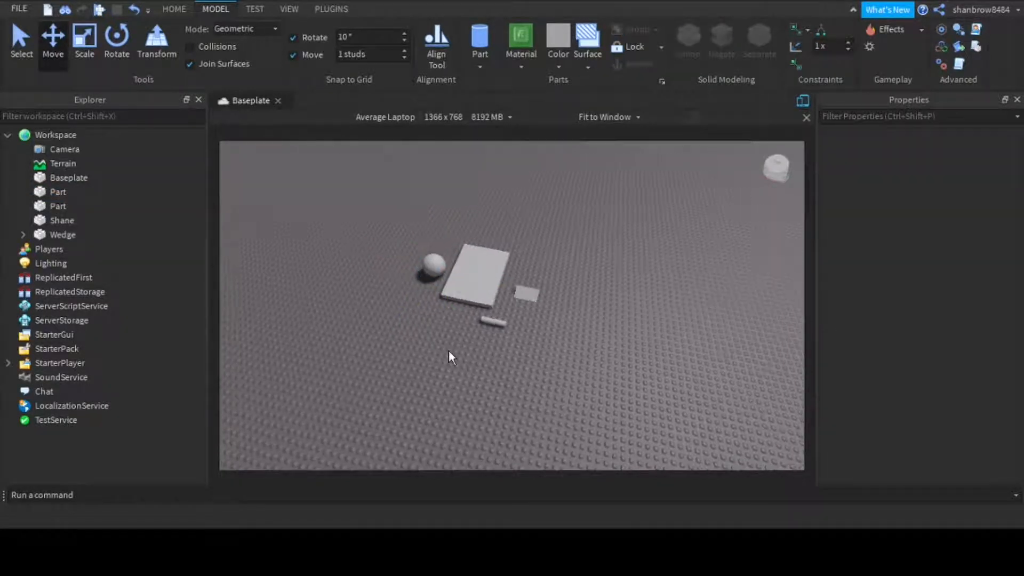
{"action": "scroll", "coordinate": [449, 350], "scroll_direction": "up", "scroll_amount": 5}
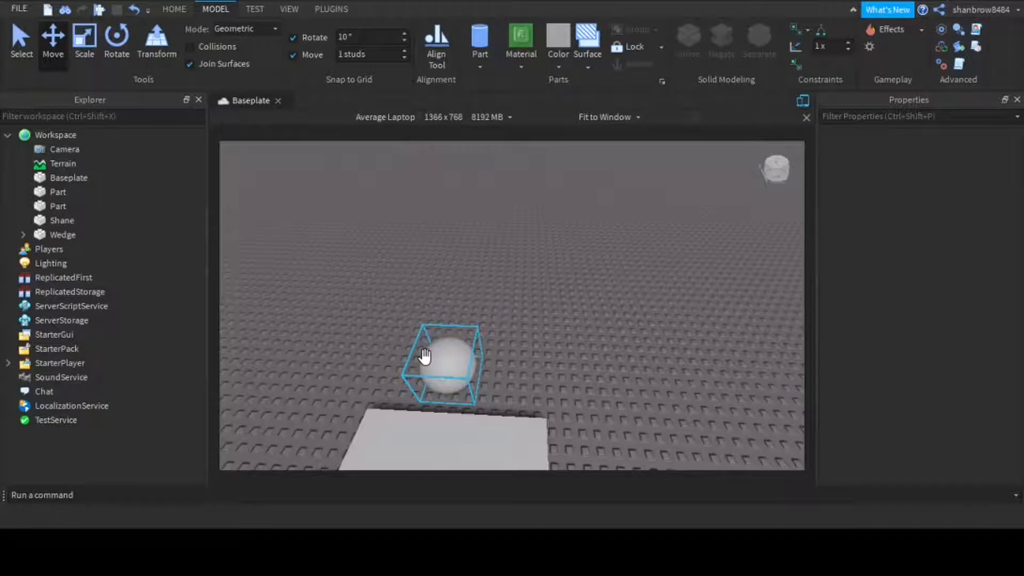
{"action": "scroll", "coordinate": [426, 357], "scroll_direction": "down", "scroll_amount": 10}
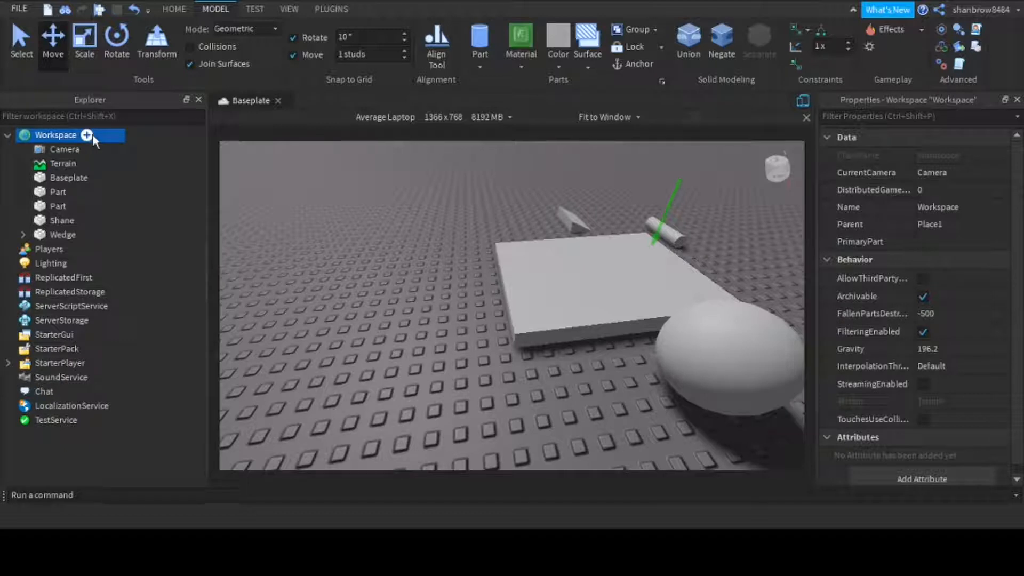
Add a Folder to the Workspace, and select the Players service to show its properties
{"action": "left_click", "coordinate": [60, 254]}
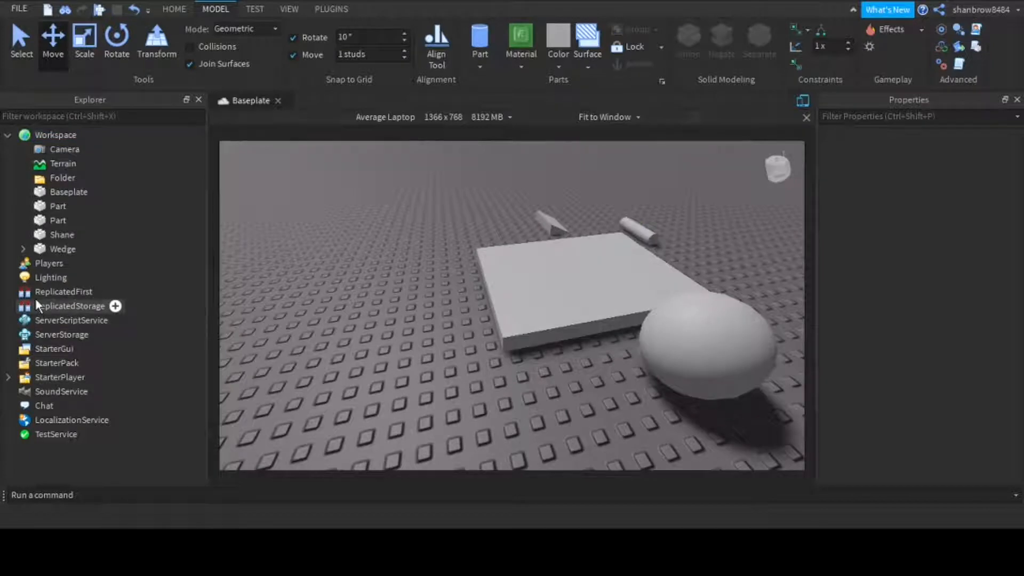
{"action": "left_click", "coordinate": [45, 262]}
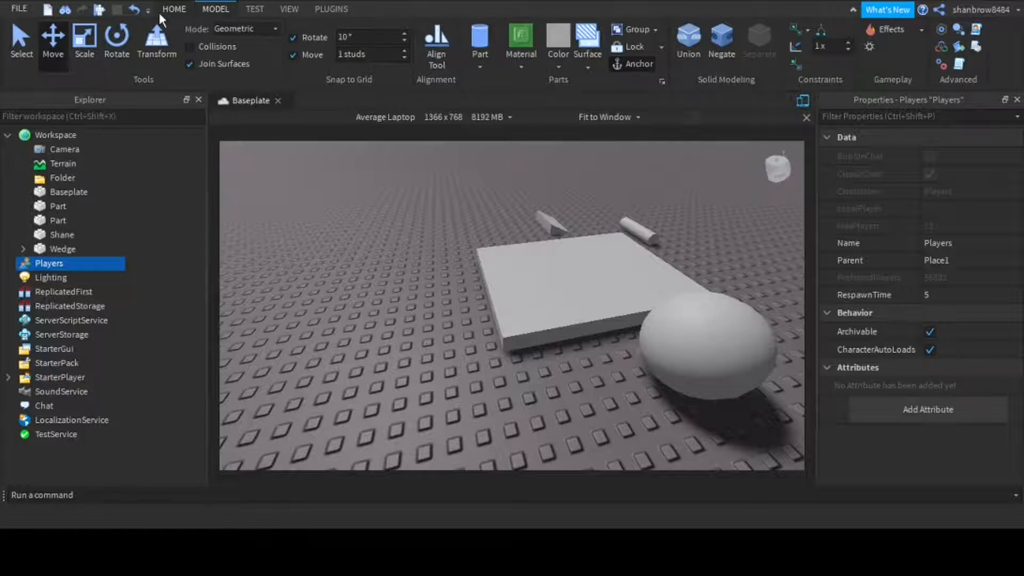
Select the Lighting service and lower its Brightness to 1.315
{"action": "left_click", "coordinate": [289, 8]}
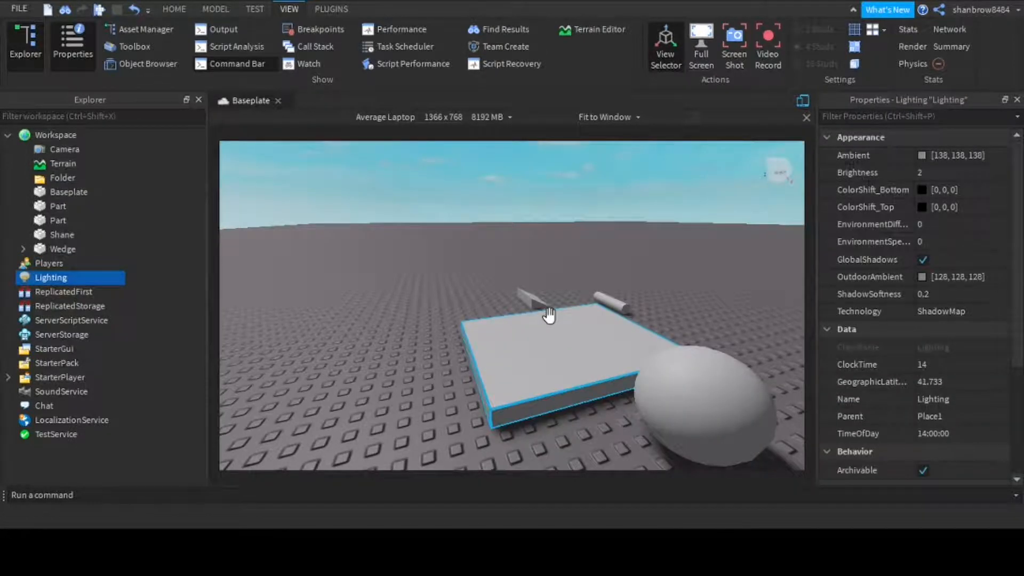
{"action": "right_click_drag", "start_coordinate": [549, 315], "coordinate": [553, 324]}
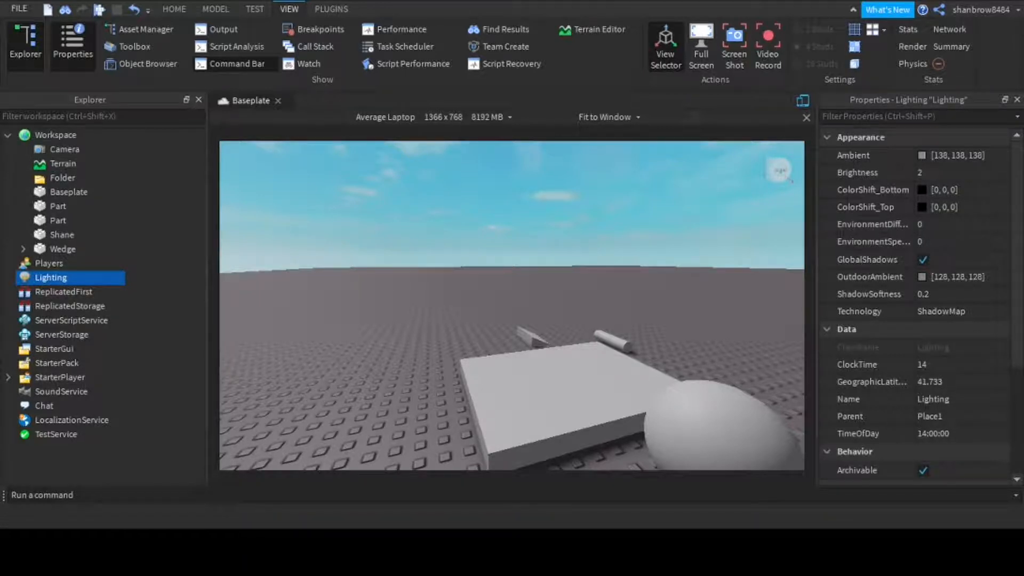
{"action": "left_click", "coordinate": [984, 173]}
{"action": "left_click", "coordinate": [985, 169]}
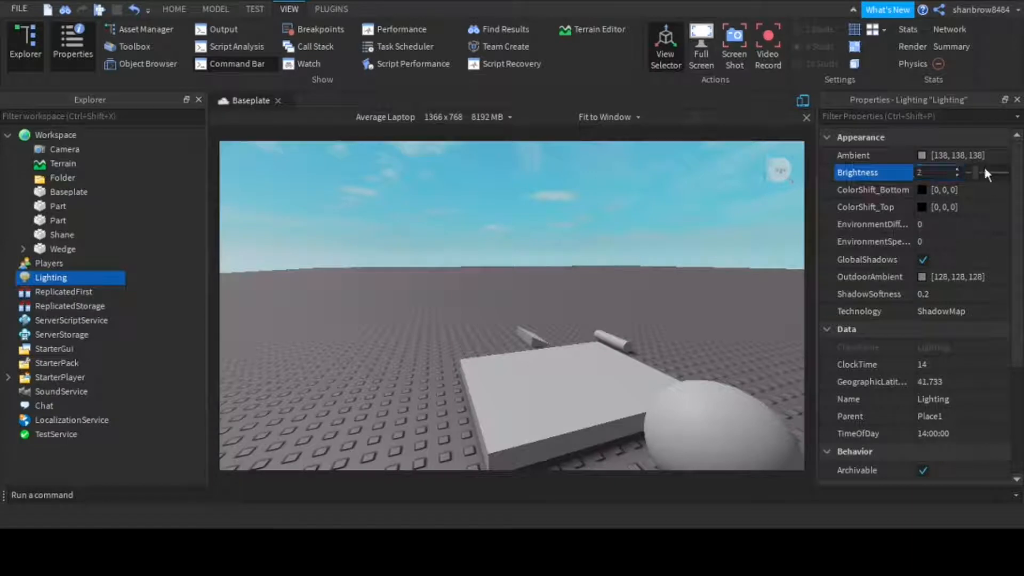
{"action": "left_click_drag", "start_coordinate": [984, 169], "coordinate": [974, 172]}
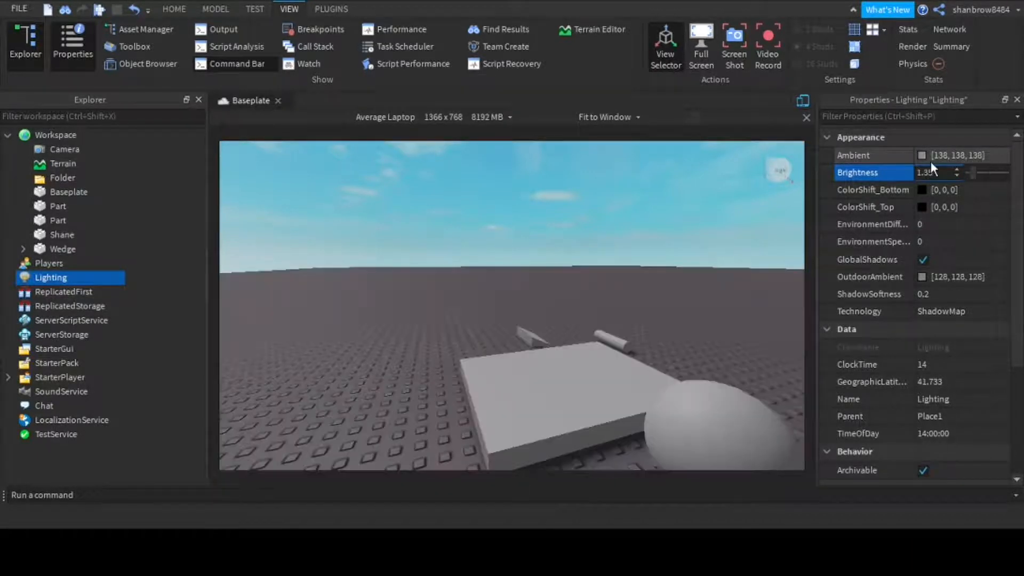
Set the Lighting service's Brightness to 2
{"action": "left_click", "coordinate": [939, 172]}
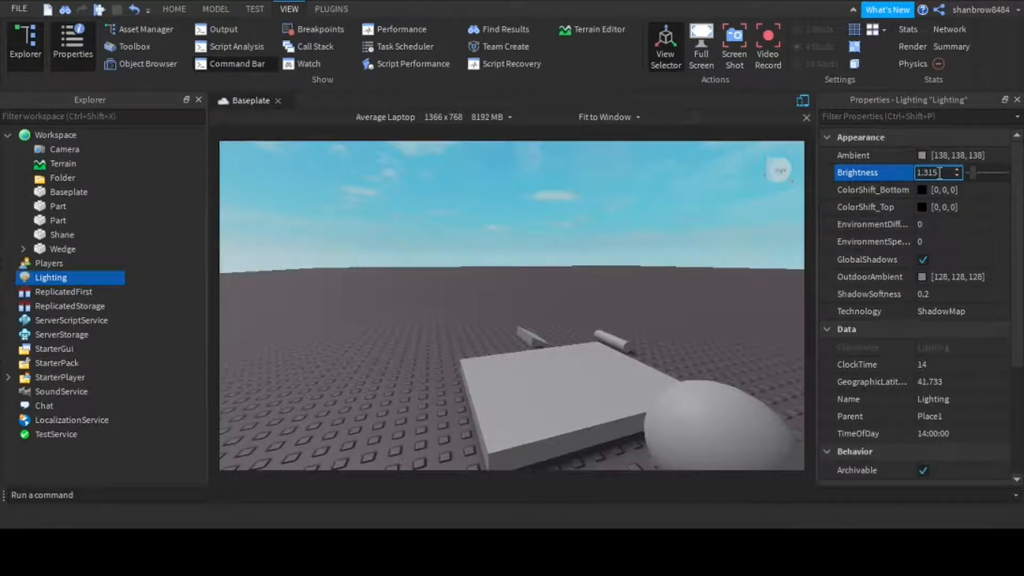
{"action": "type", "text": "2"}
{"action": "key", "text": "Return"}
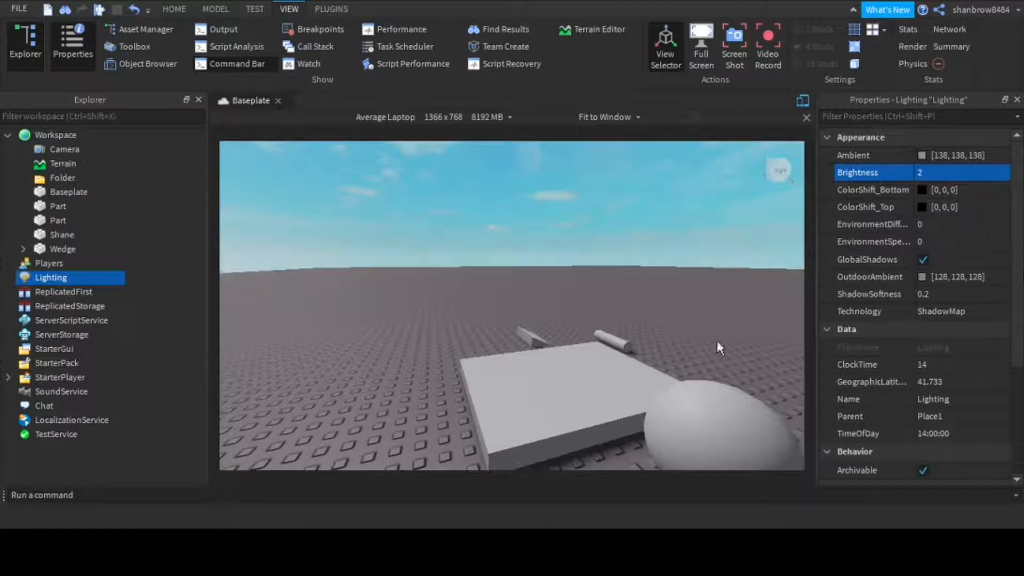
Inspect the properties of the ReplicatedFirst, ReplicatedStorage and ServerScriptService services one after another
{"action": "left_click", "coordinate": [62, 291]}
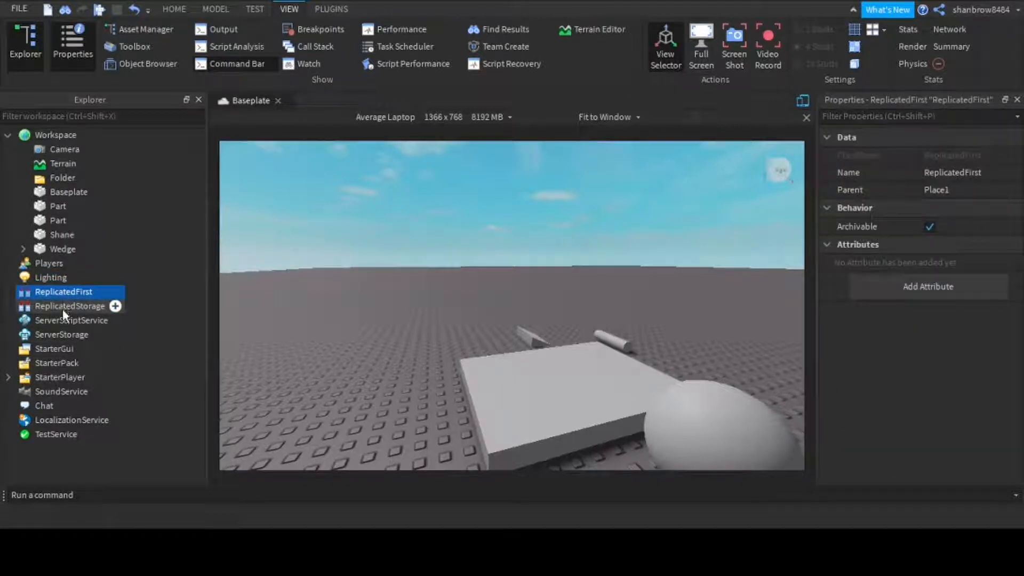
{"action": "left_click", "coordinate": [63, 308]}
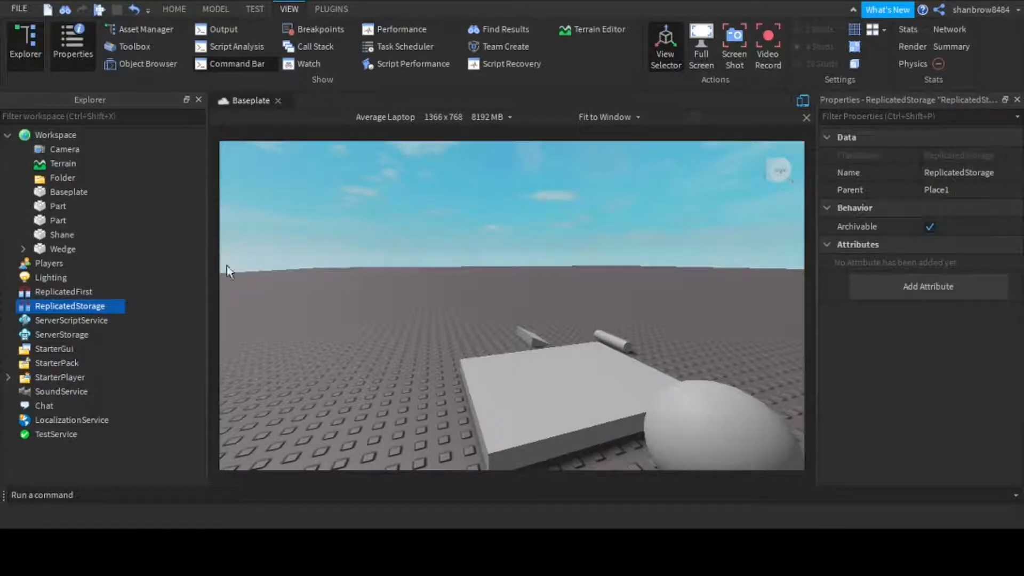
{"action": "left_click", "coordinate": [279, 282]}
{"action": "scroll", "coordinate": [389, 342], "scroll_direction": "down", "scroll_amount": 5}
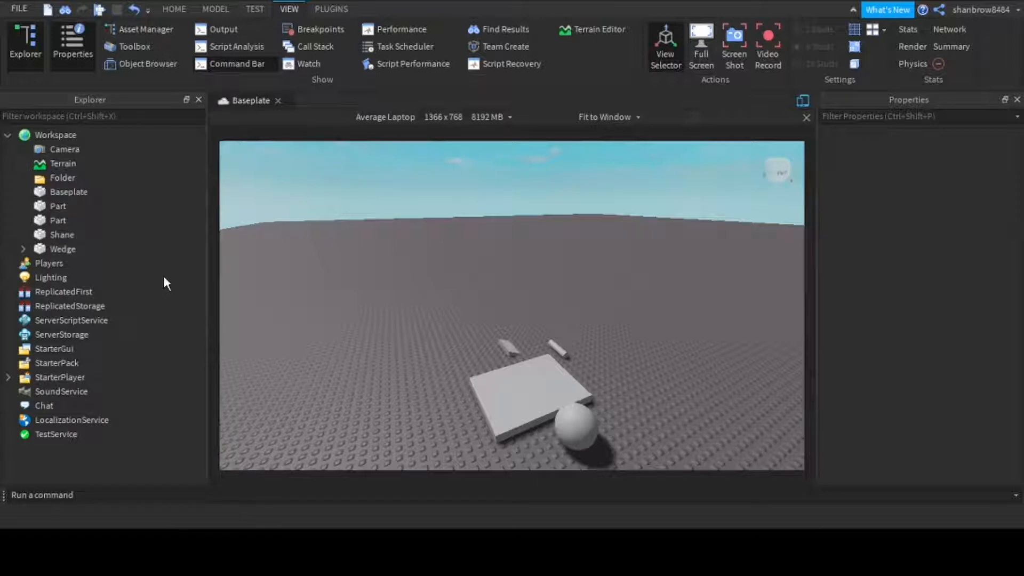
{"action": "left_click", "coordinate": [45, 323]}
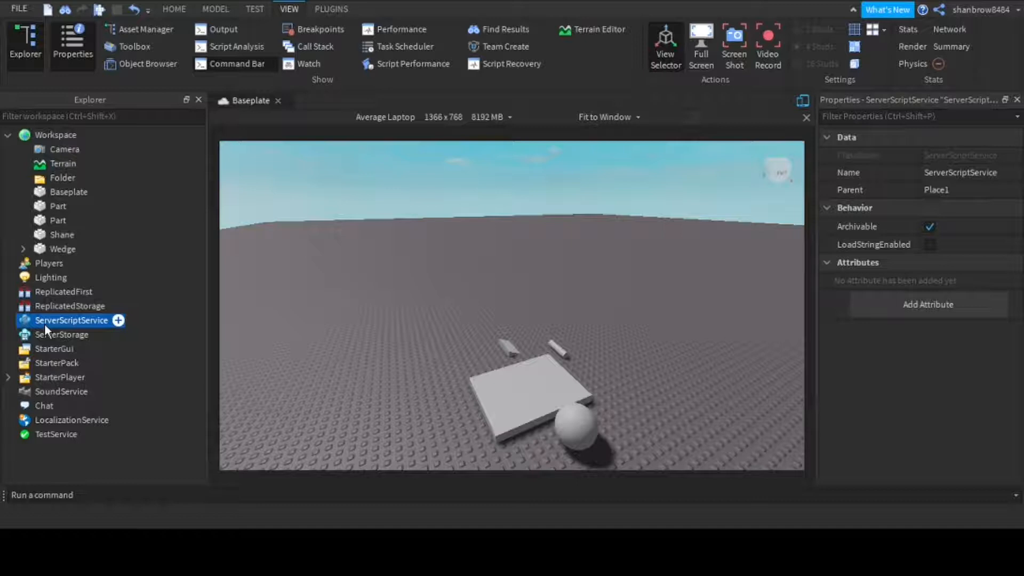
Add a ScreenGui containing a Frame to StarterGui, and stretch the Frame over almost the entire viewport
{"action": "left_click", "coordinate": [34, 349]}
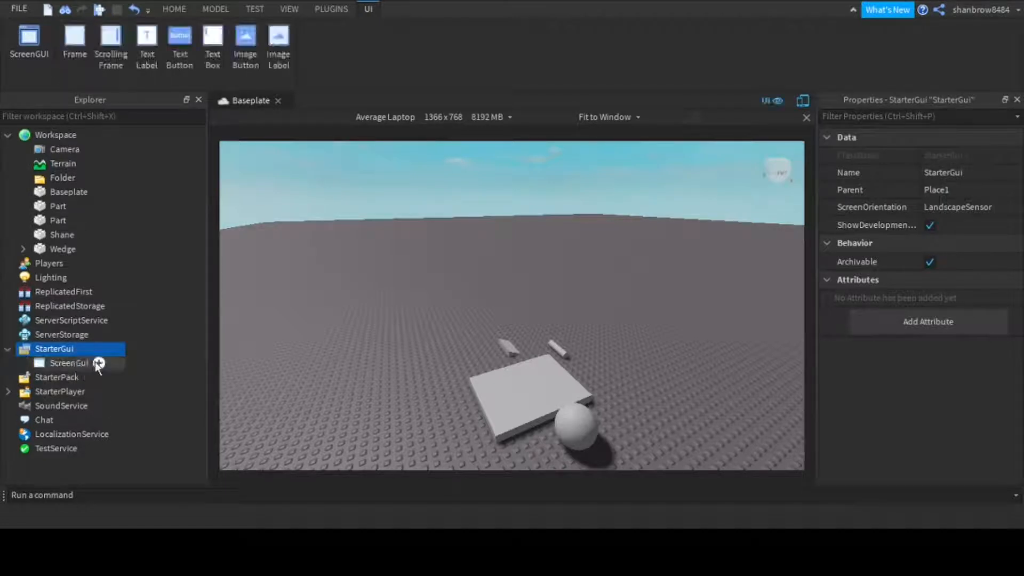
{"action": "left_click", "coordinate": [78, 64]}
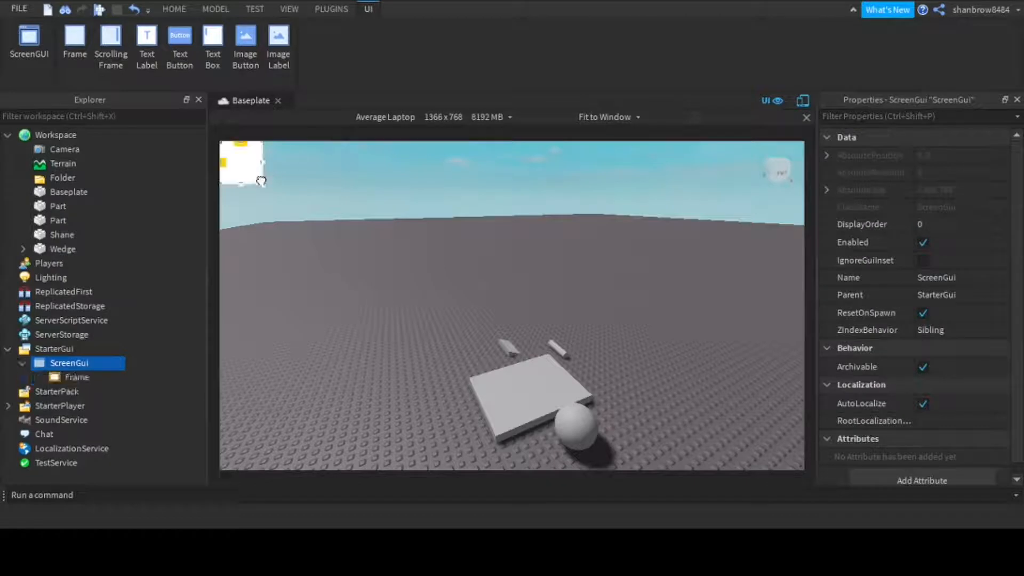
{"action": "left_click_drag", "start_coordinate": [263, 184], "coordinate": [906, 480]}
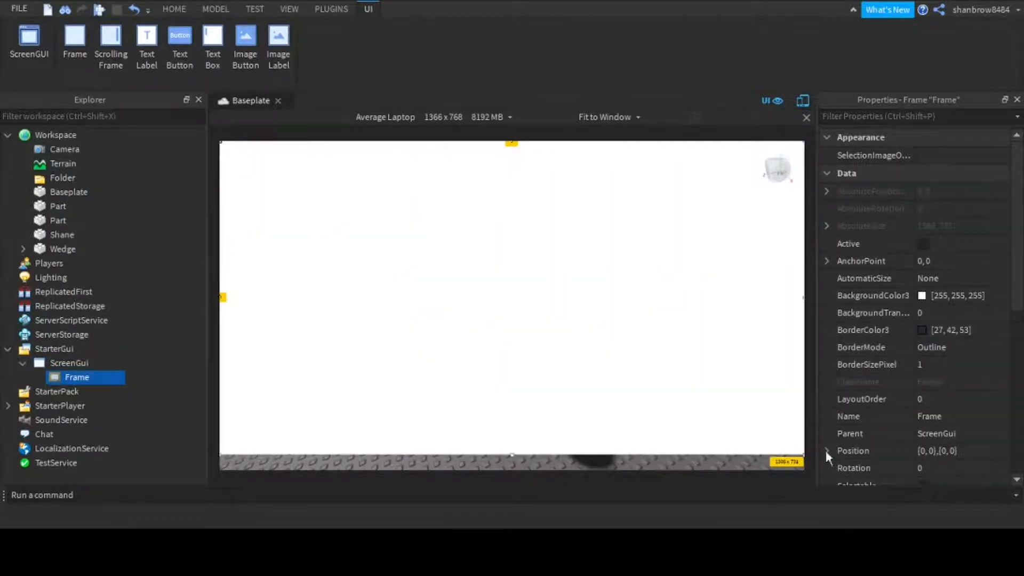
{"action": "left_click_drag", "start_coordinate": [512, 459], "coordinate": [516, 494]}
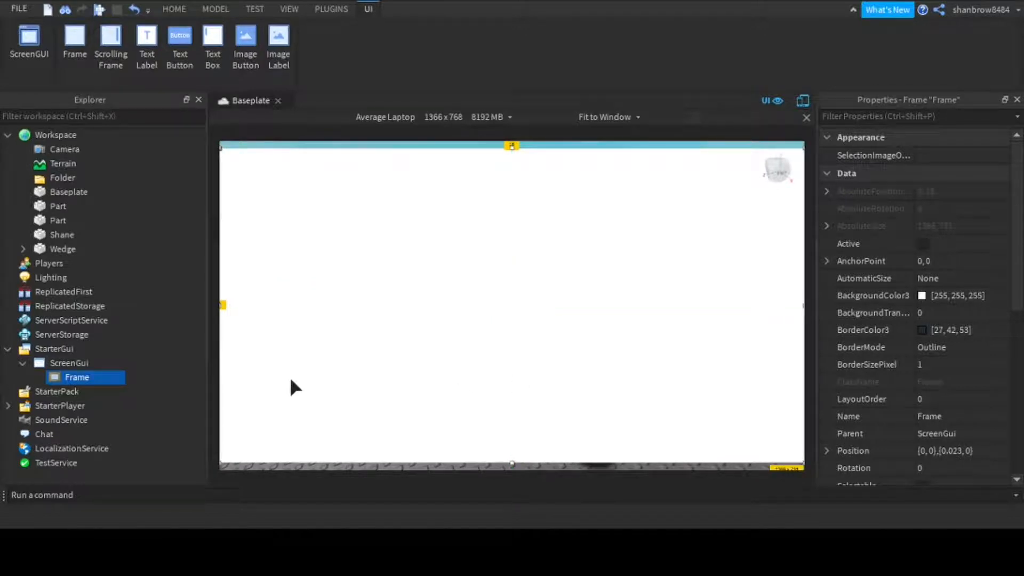
Delete the ScreenGui together with its Frame from StarterGui
{"action": "left_click", "coordinate": [53, 349]}
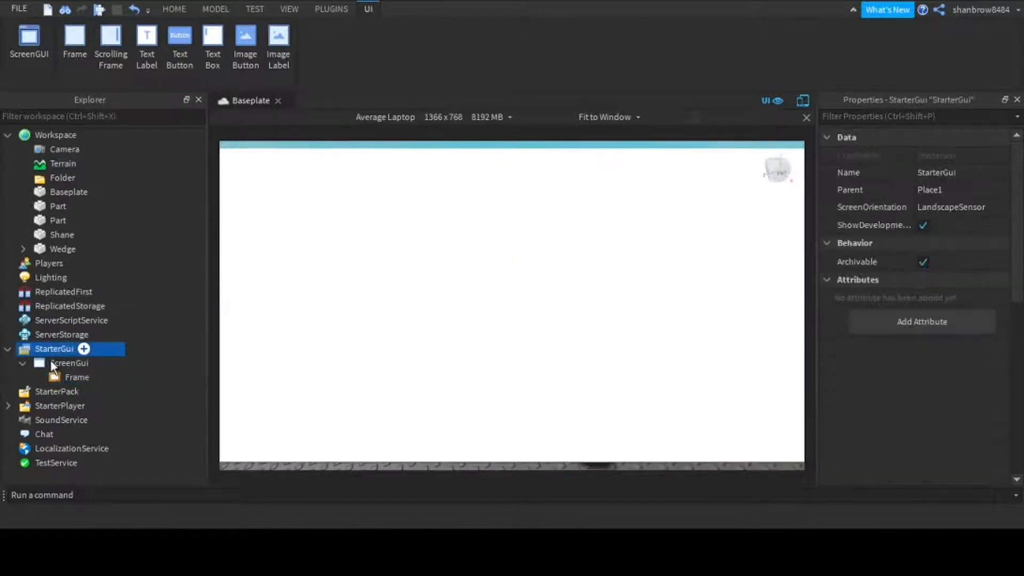
{"action": "left_click", "coordinate": [49, 363]}
{"action": "key", "text": "Delete"}
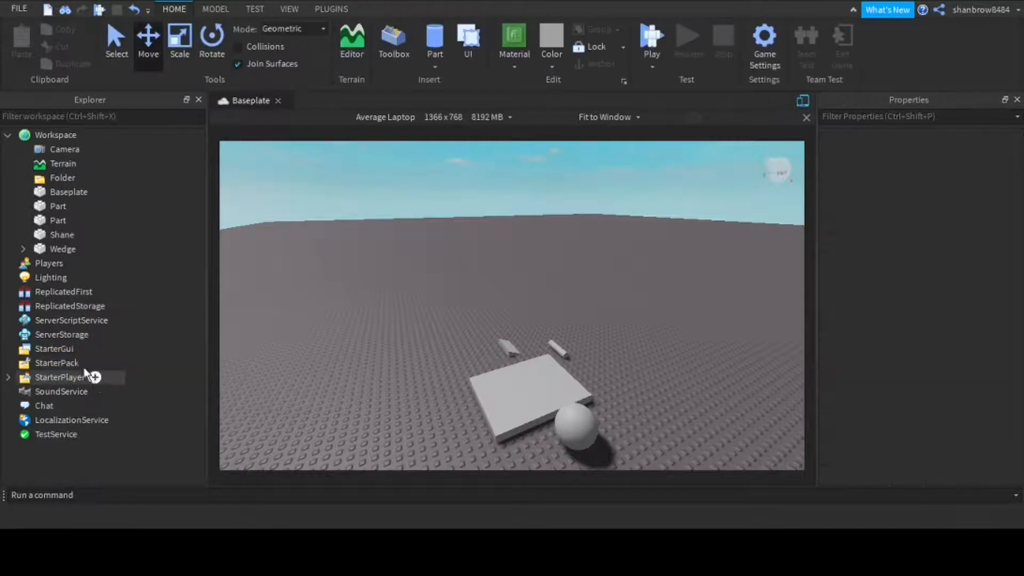
Inspect StarterPack, the StarterPlayer service with its script folders, and the SoundService properties
{"action": "left_click", "coordinate": [44, 366]}
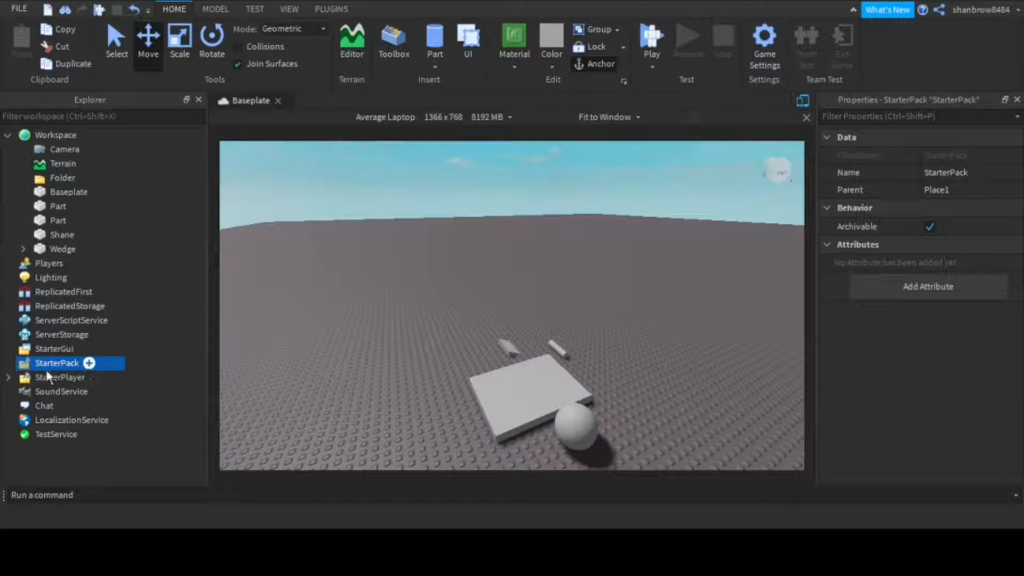
{"action": "left_click", "coordinate": [8, 377]}
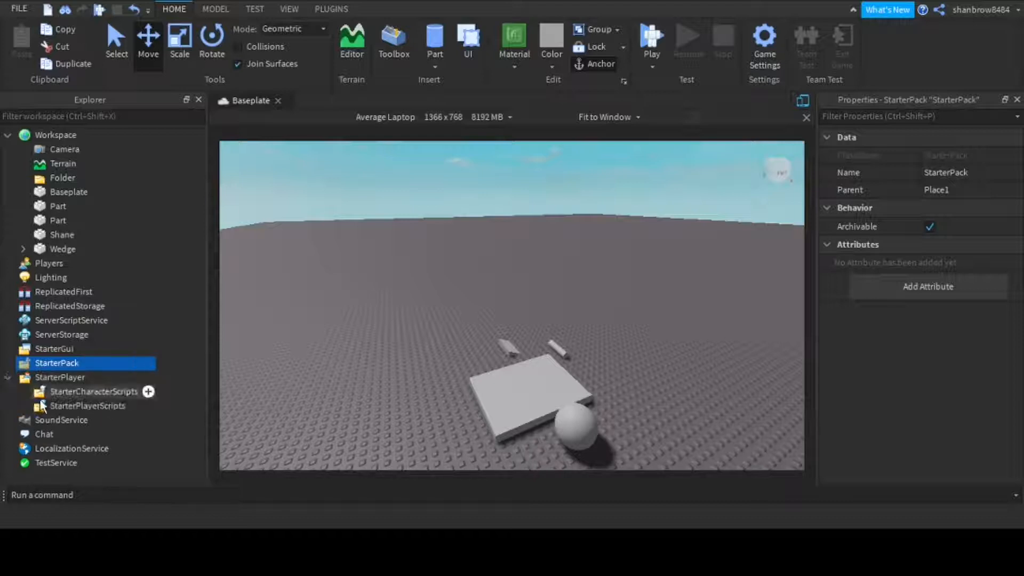
{"action": "left_click", "coordinate": [55, 379]}
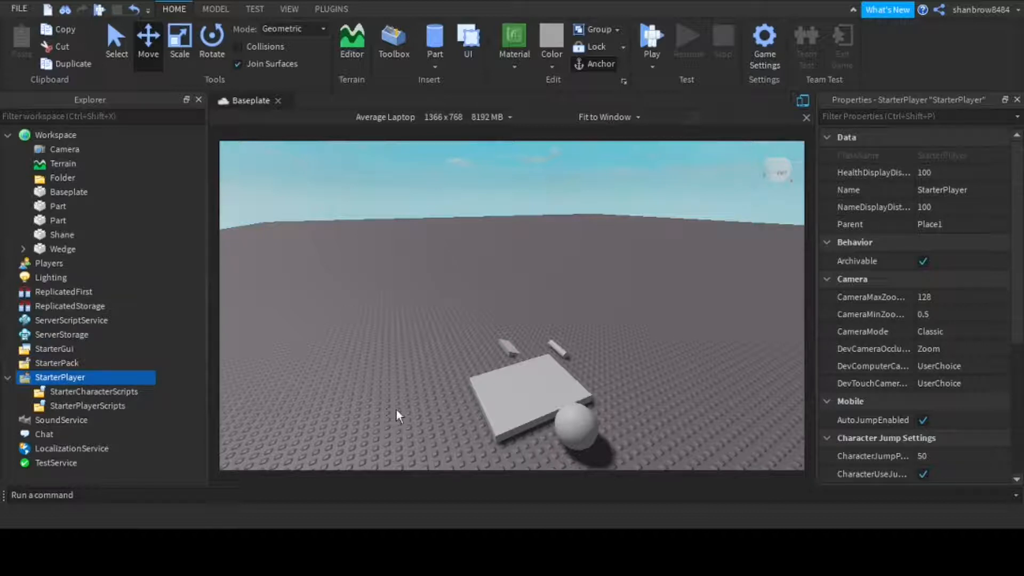
{"action": "left_click", "coordinate": [41, 416]}
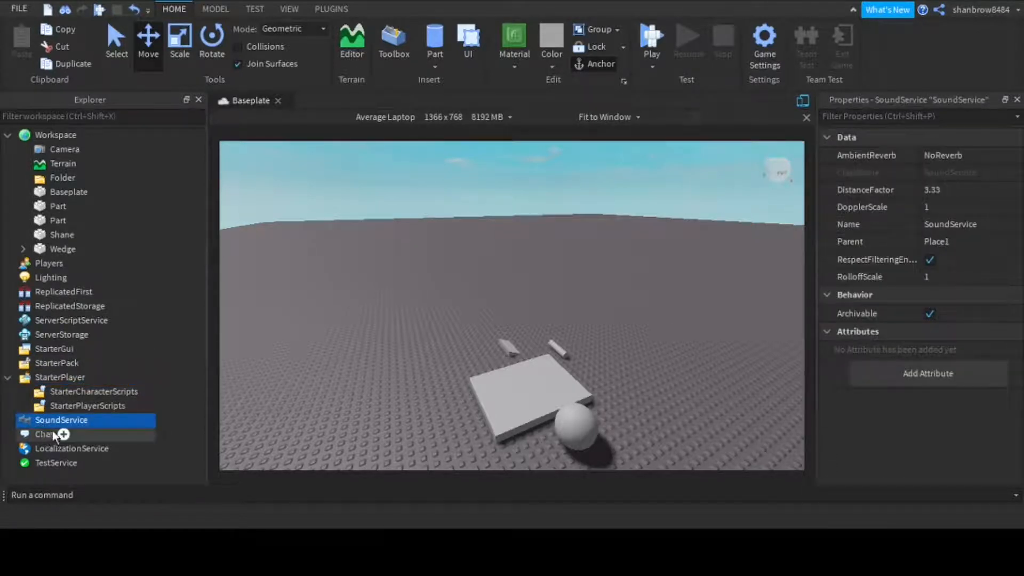
Enable BubbleChatEnabled on the Chat service and deselect it
{"action": "left_click", "coordinate": [52, 433]}
{"action": "left_click", "coordinate": [928, 245]}
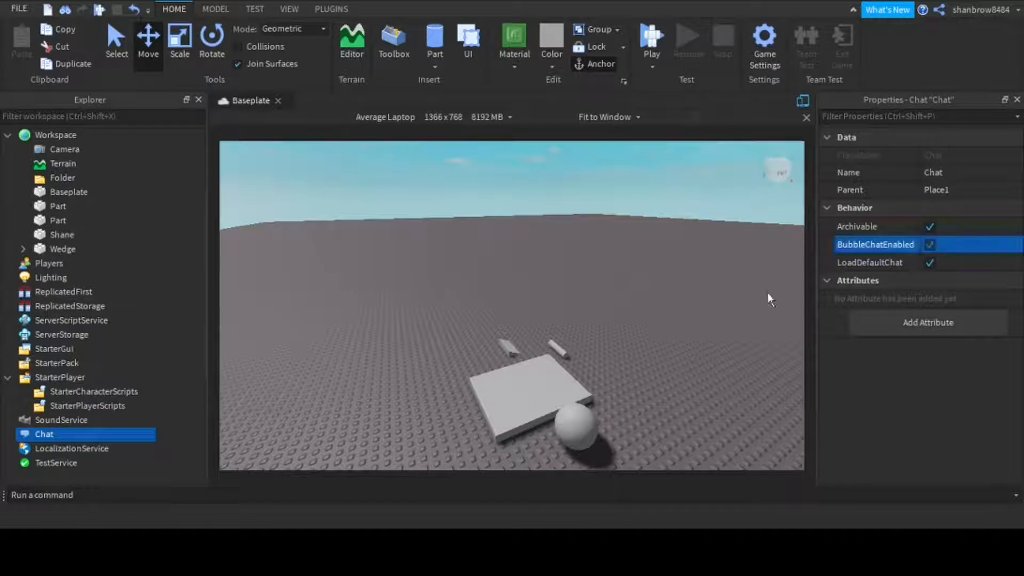
{"action": "left_click", "coordinate": [418, 244]}
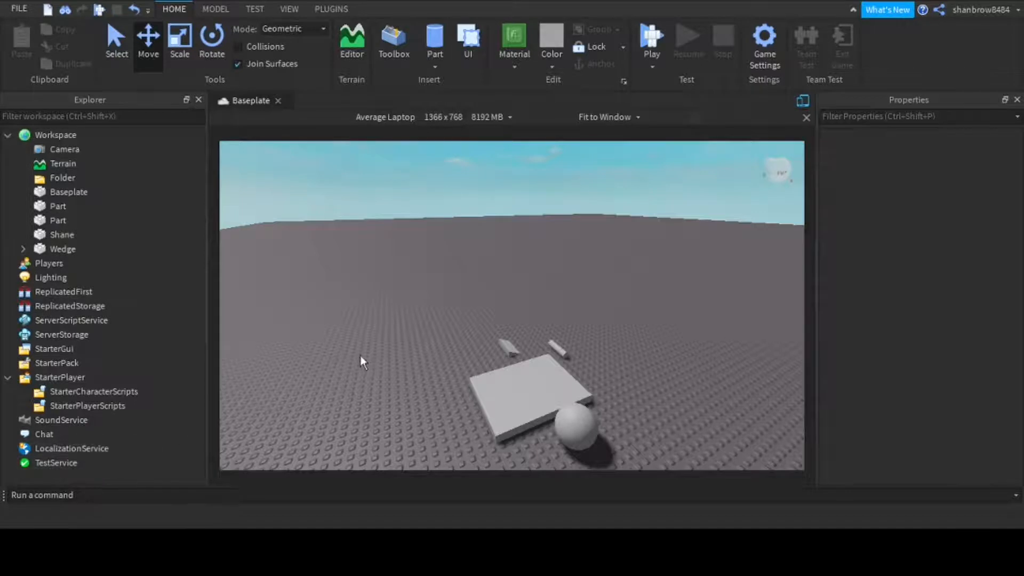
Select the wedge, cylinder, slab and sphere together on the baseplate and clear the selection
{"action": "scroll", "coordinate": [363, 353], "scroll_direction": "down", "scroll_amount": 2}
{"action": "right_click_drag", "start_coordinate": [293, 233], "coordinate": [346, 263]}
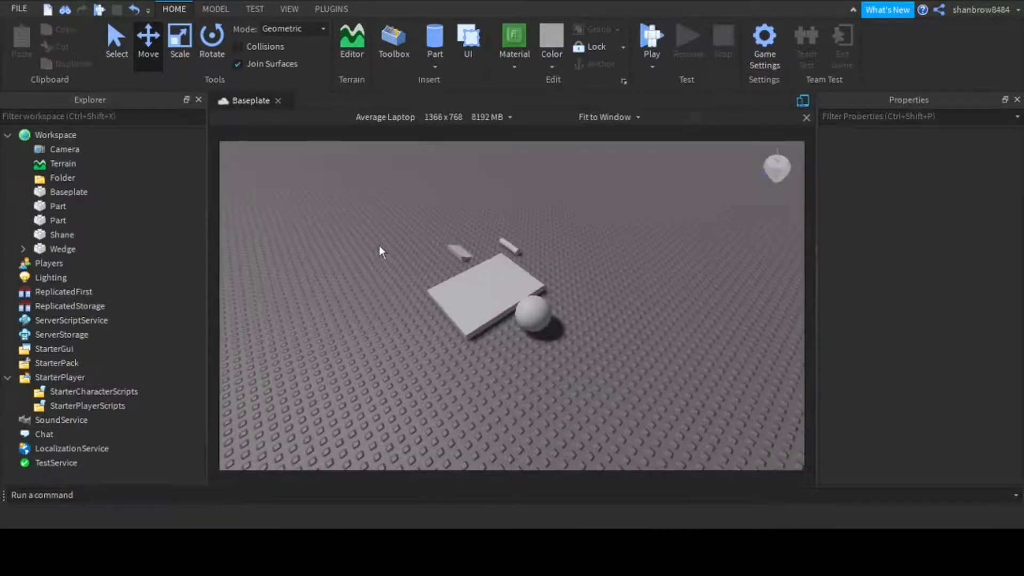
{"action": "left_click_drag", "start_coordinate": [382, 234], "coordinate": [656, 369]}
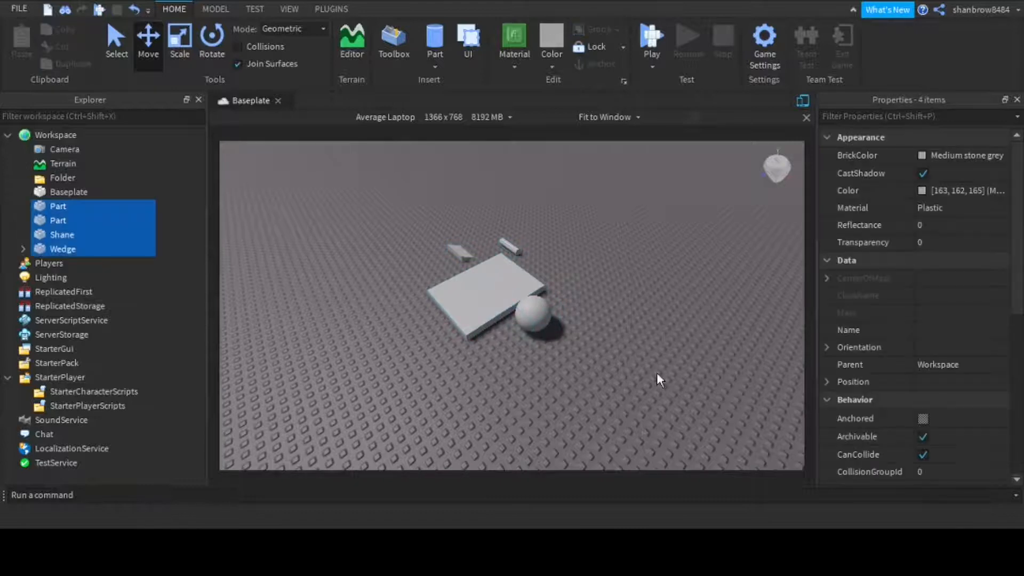
{"action": "left_click", "coordinate": [635, 383]}
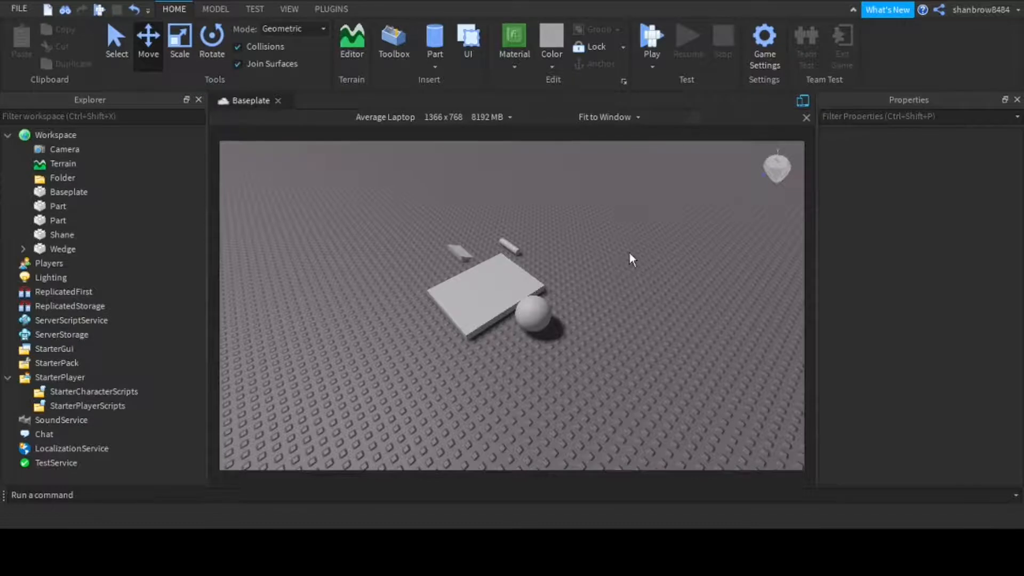
Turn on Collisions and move the slab away from the sphere to position 116.5, 0.5, 126
{"action": "right_click_drag", "start_coordinate": [639, 245], "coordinate": [630, 263]}
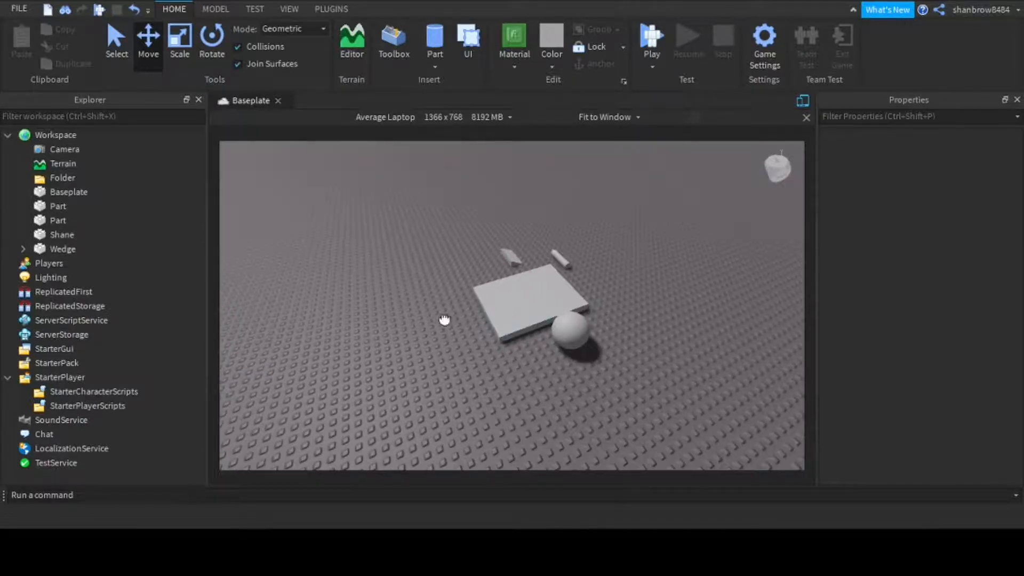
{"action": "left_click_drag", "start_coordinate": [527, 306], "coordinate": [421, 327]}
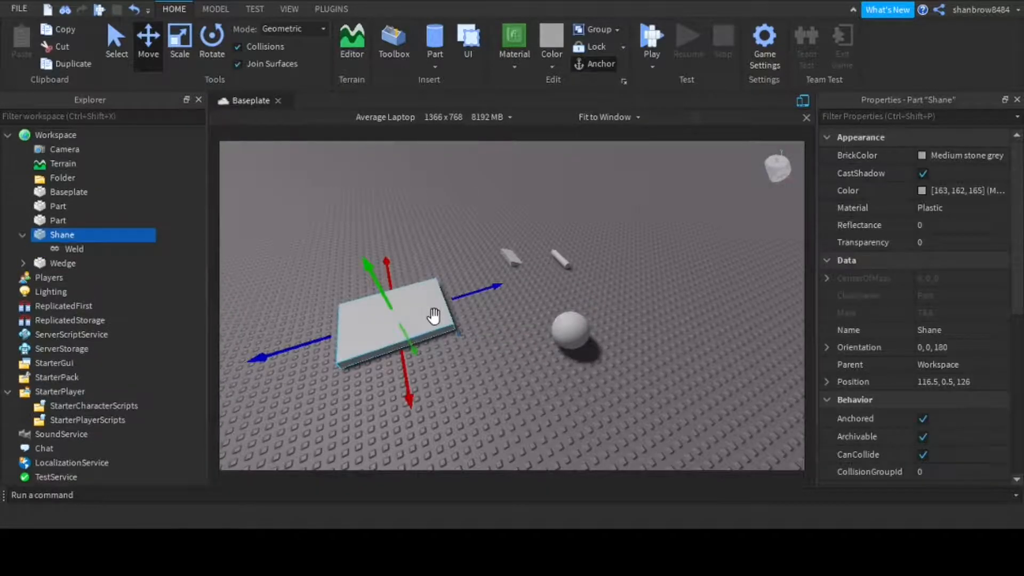
Duplicate the slab with Collisions on, stacking the copy at position 116.5, 1.5, 126, and delete the copy
{"action": "key", "text": "ctrl+d"}
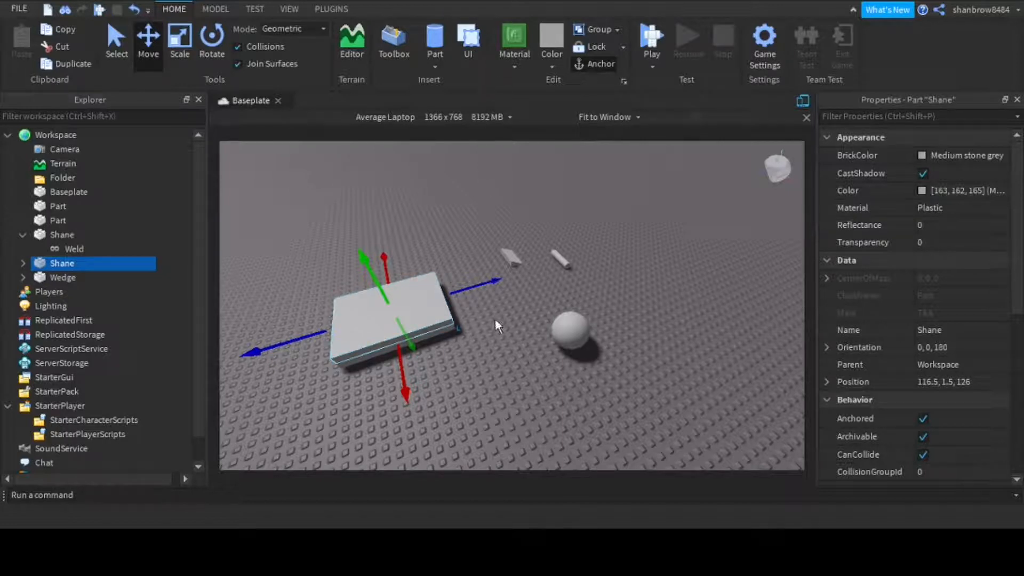
{"action": "left_click", "coordinate": [513, 420]}
{"action": "left_click", "coordinate": [424, 277]}
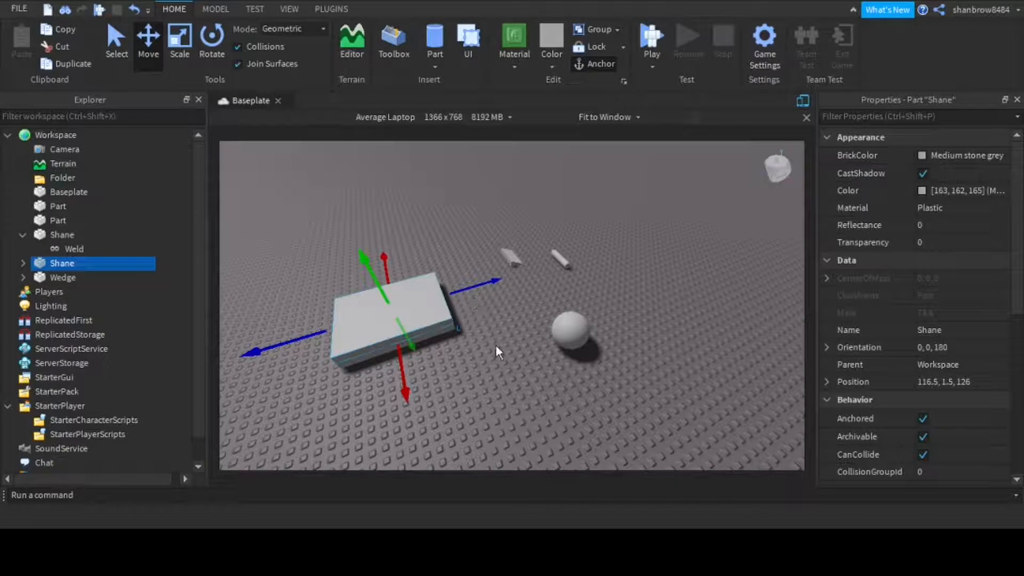
{"action": "key", "text": "Delete"}
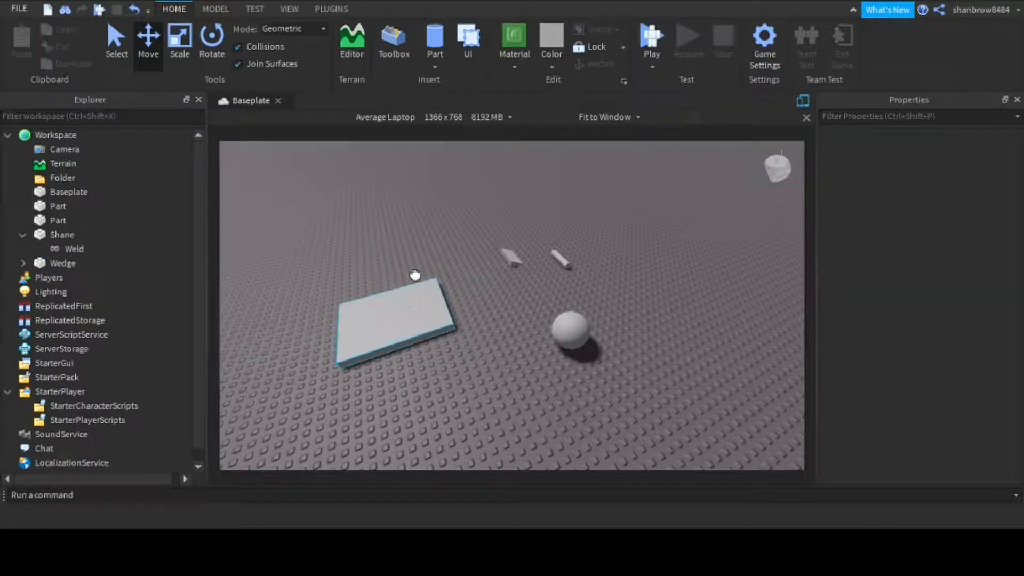
Turn off Collisions, duplicate the slab, and move the copy to position 116.5, 1.5, 124
{"action": "left_click", "coordinate": [427, 288]}
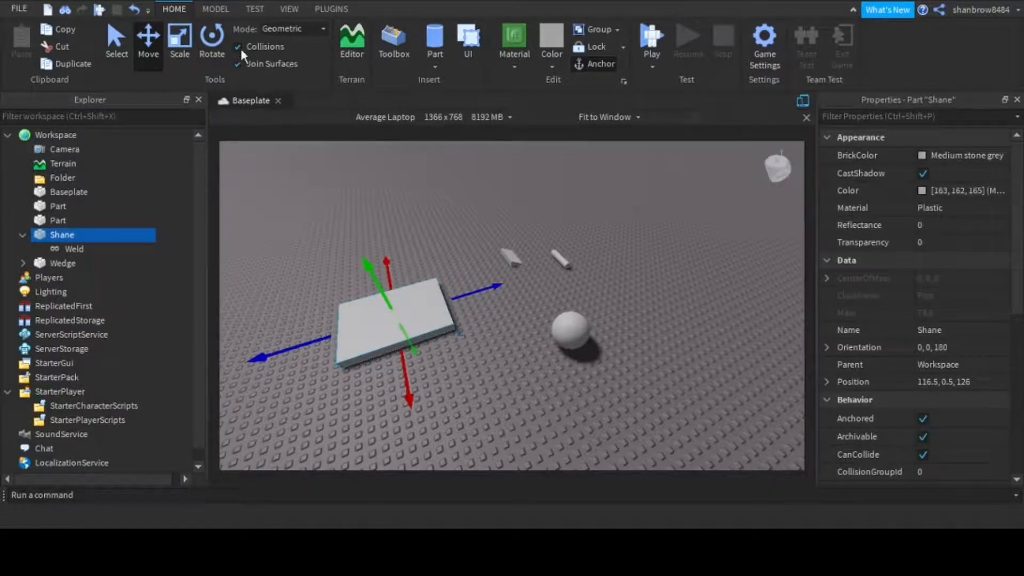
{"action": "left_click", "coordinate": [413, 211]}
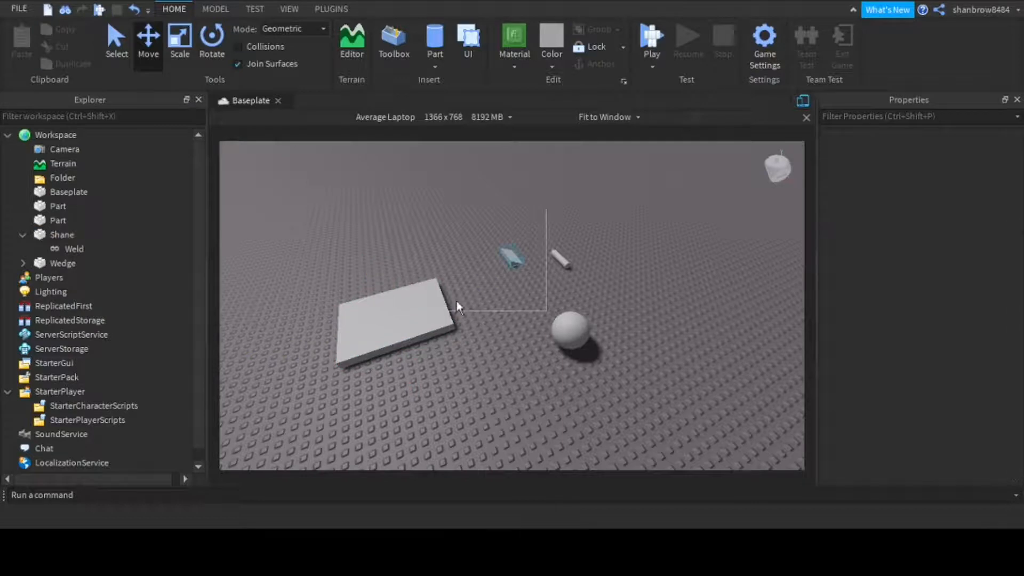
{"action": "left_click_drag", "start_coordinate": [432, 303], "coordinate": [443, 328]}
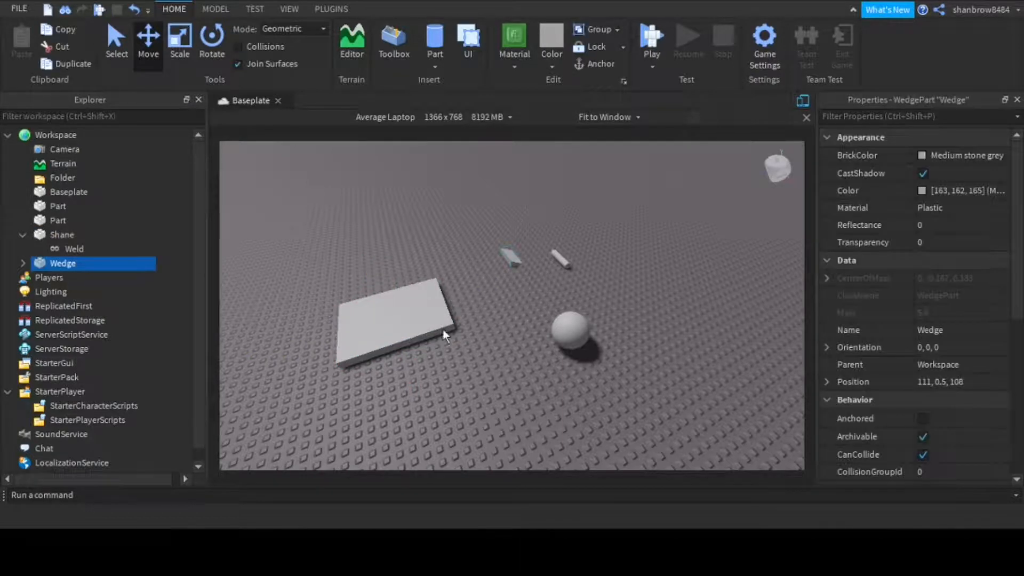
{"action": "left_click", "coordinate": [407, 310]}
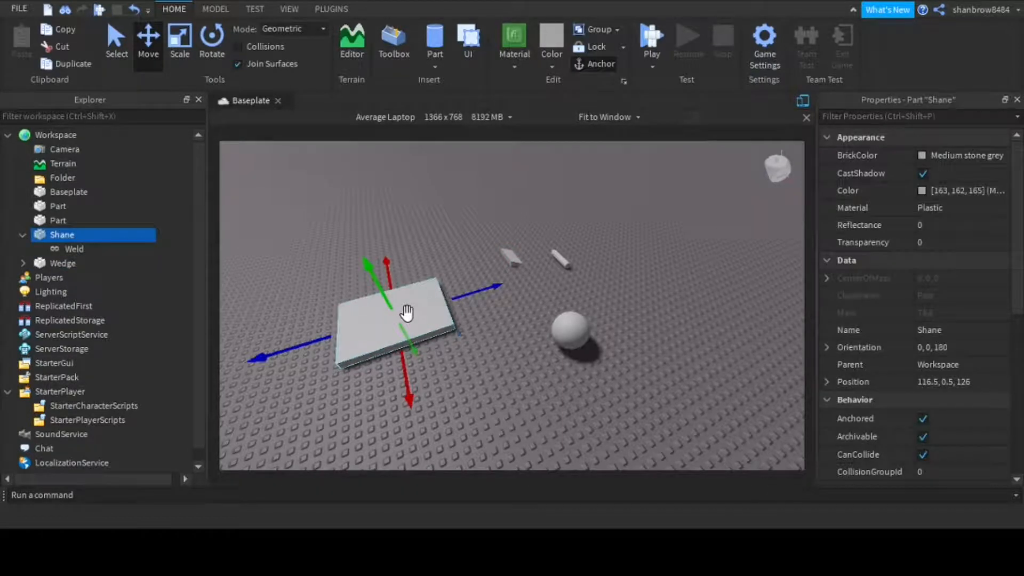
{"action": "key", "text": "ctrl+d"}
{"action": "mouse_move", "coordinate": [405, 313]}
{"action": "left_mouse_down"}
{"action": "mouse_move", "coordinate": [414, 412]}
{"action": "mouse_move", "coordinate": [442, 352]}
{"action": "mouse_move", "coordinate": [418, 313]}
{"action": "left_mouse_up"}
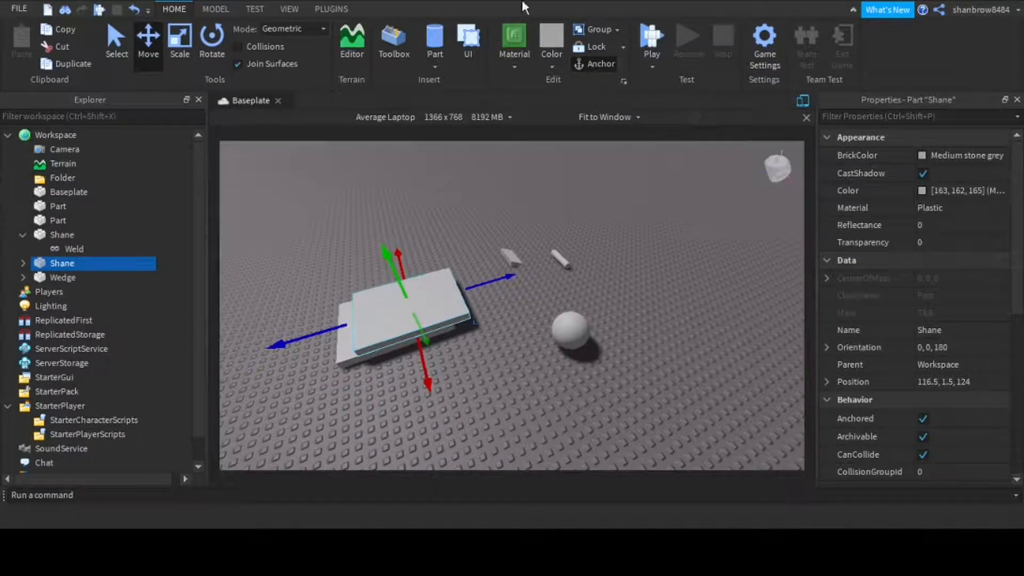
Replace the stacked slab copy with a new duplicate of the slab placed at position 115.5, 1.5, 127
{"action": "key", "text": "Delete"}
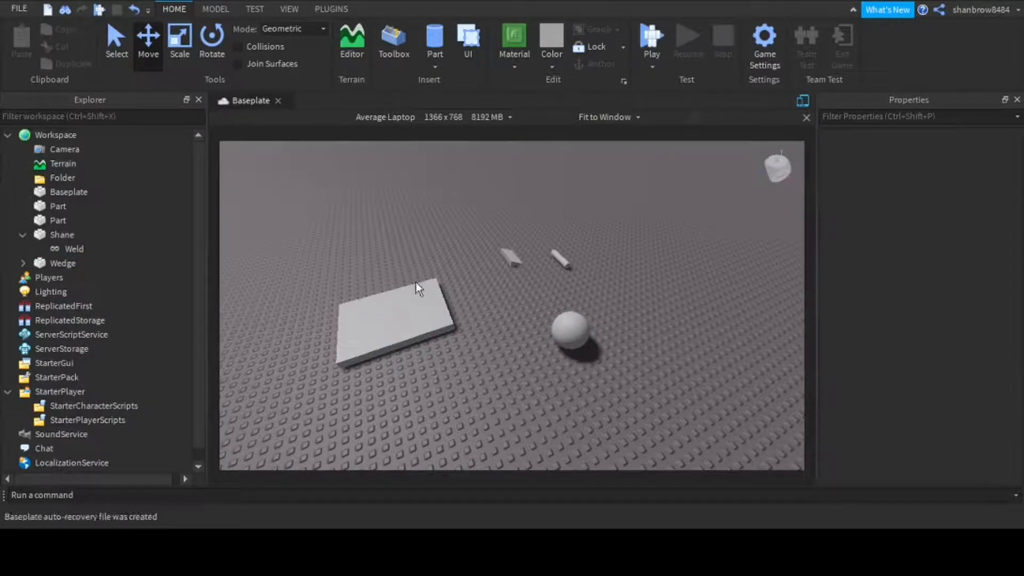
{"action": "left_click", "coordinate": [436, 288]}
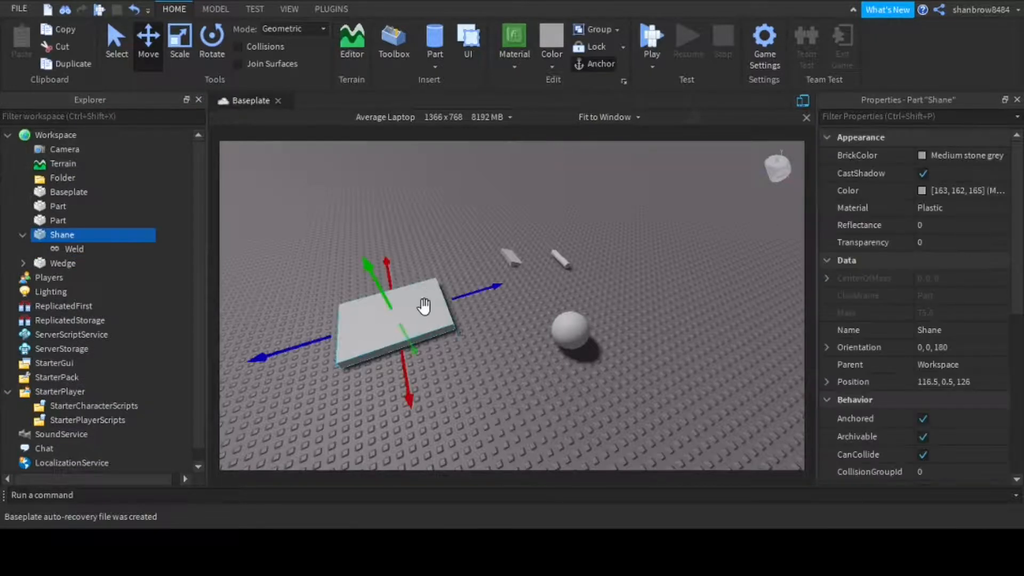
{"action": "key", "text": "ctrl+d"}
{"action": "left_click_drag", "start_coordinate": [423, 308], "coordinate": [370, 345]}
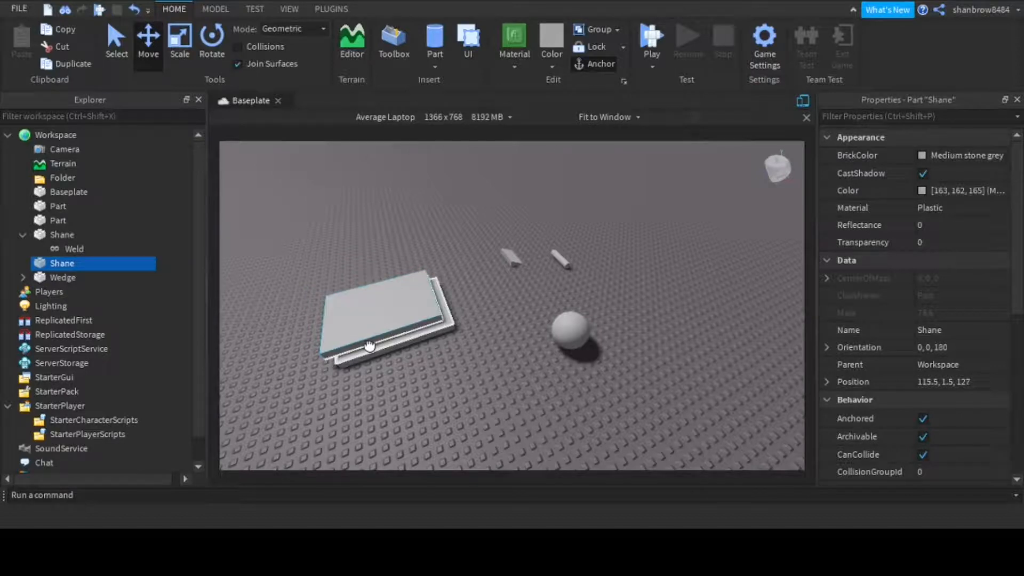
{"action": "left_click", "coordinate": [517, 399]}
{"action": "key", "text": "ctrl+z"}
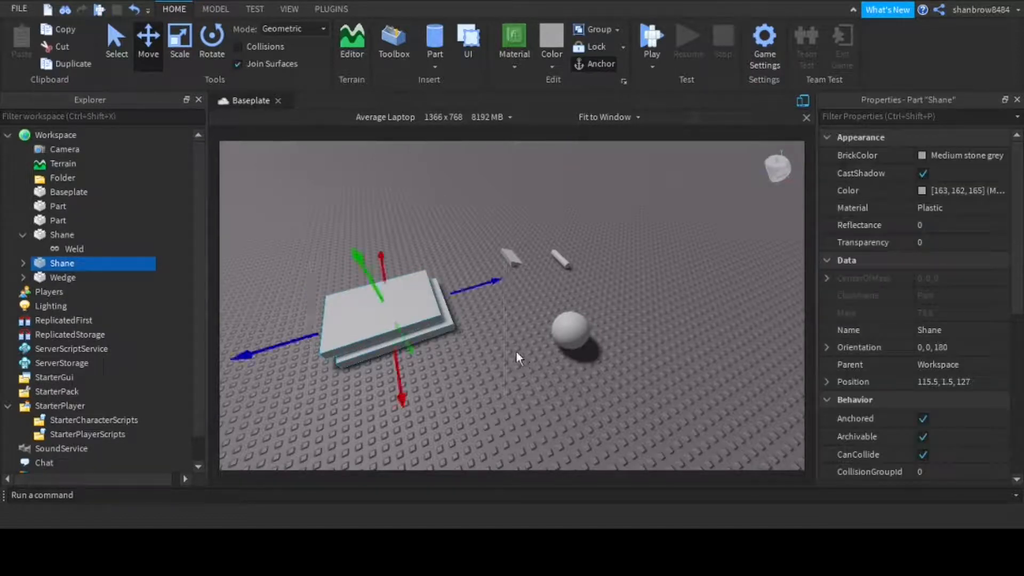
Undo the slab duplication and the slab's last move away from the sphere
{"action": "left_click", "coordinate": [404, 316], "text": "ctrl"}
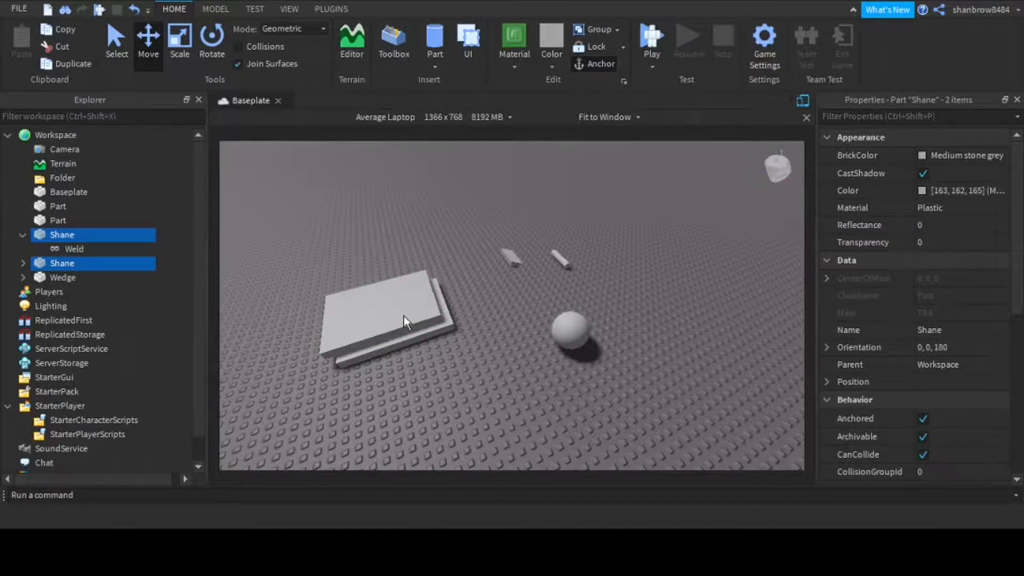
{"action": "key", "text": "ctrl+z"}
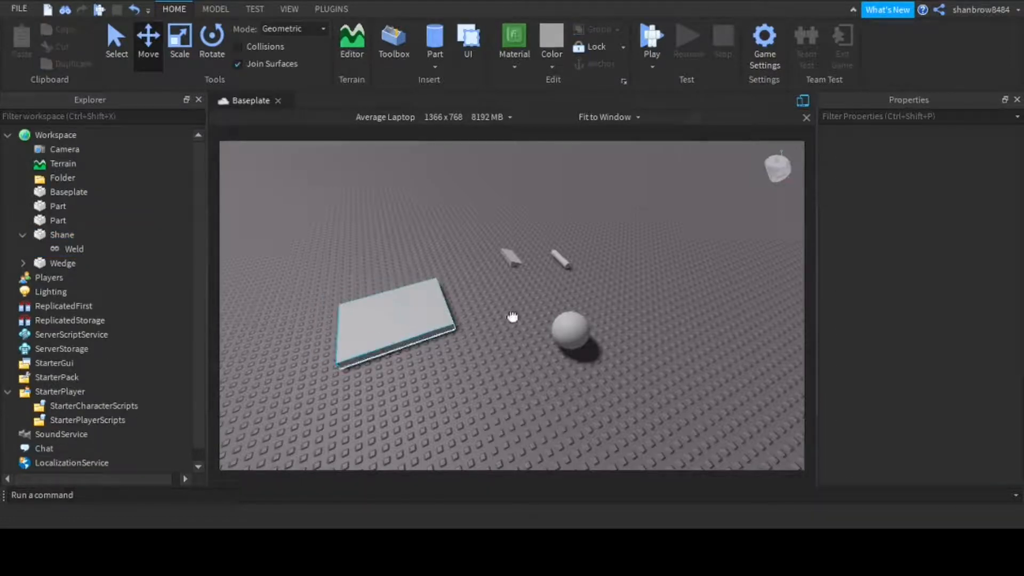
{"action": "key", "text": "ctrl+z"}
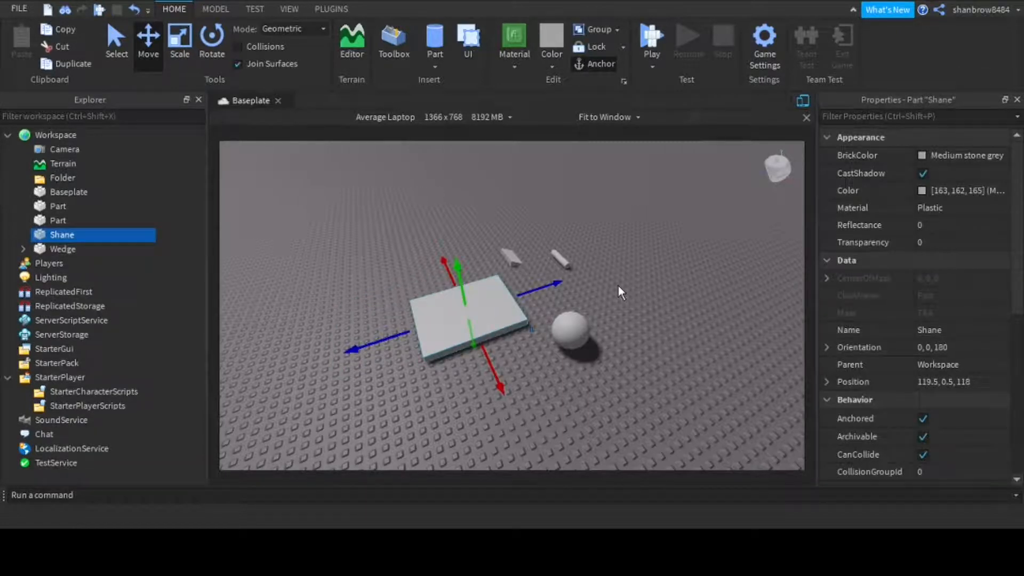
{"action": "key", "text": "ctrl+y"}
Look over the interface-building tools and check the Anchor option for the slab
{"action": "middle_click_drag", "start_coordinate": [619, 286], "coordinate": [661, 260]}
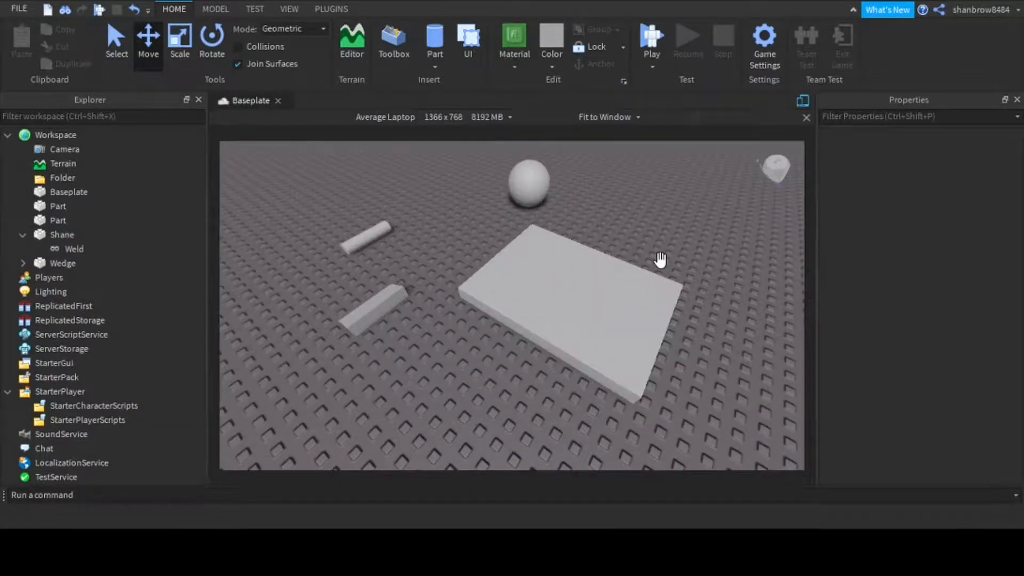
{"action": "scroll", "coordinate": [661, 260], "scroll_direction": "down", "scroll_amount": 3}
{"action": "left_click", "coordinate": [468, 38]}
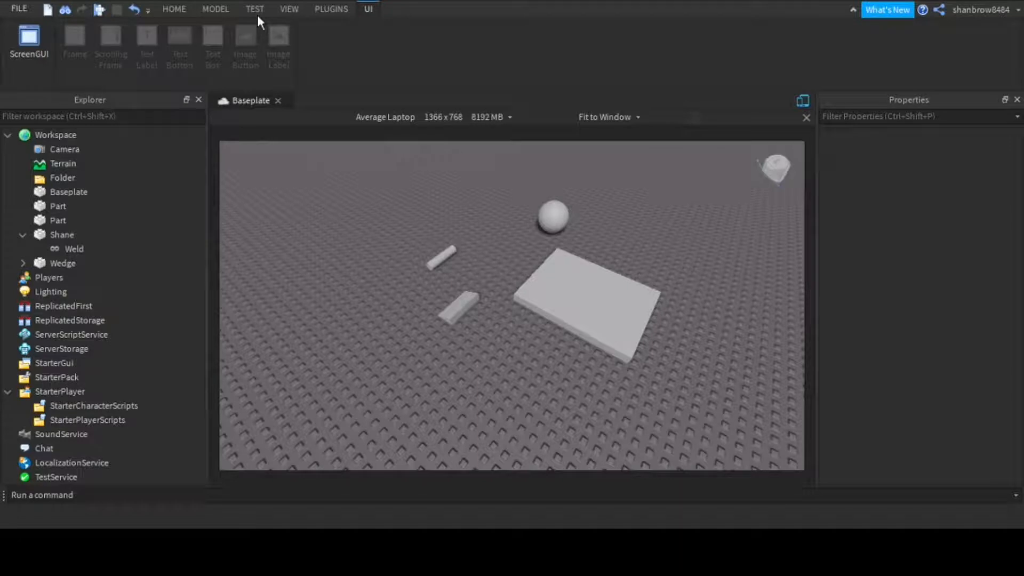
{"action": "left_click", "coordinate": [173, 8]}
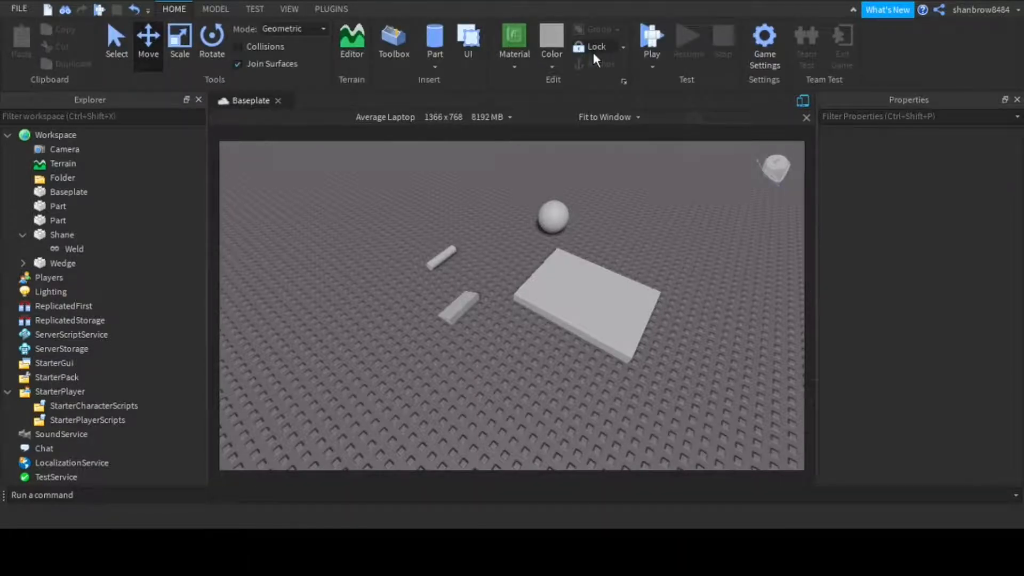
{"action": "left_click", "coordinate": [628, 340]}
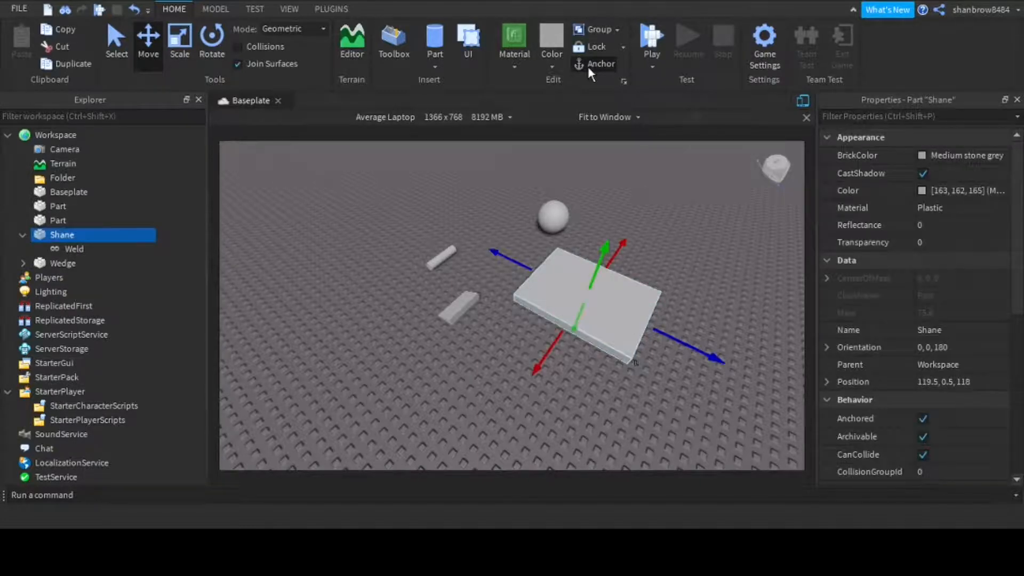
{"action": "left_click", "coordinate": [677, 247]}
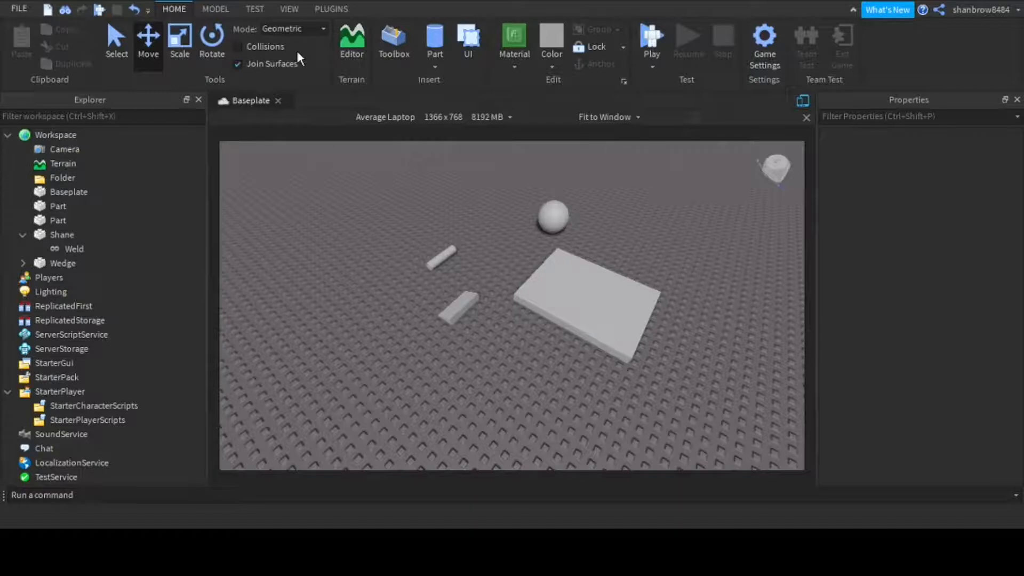
Insert a spawn location and move it beside the cylinder and wedge to position 106, 0.5, 96
{"action": "left_click", "coordinate": [214, 9]}
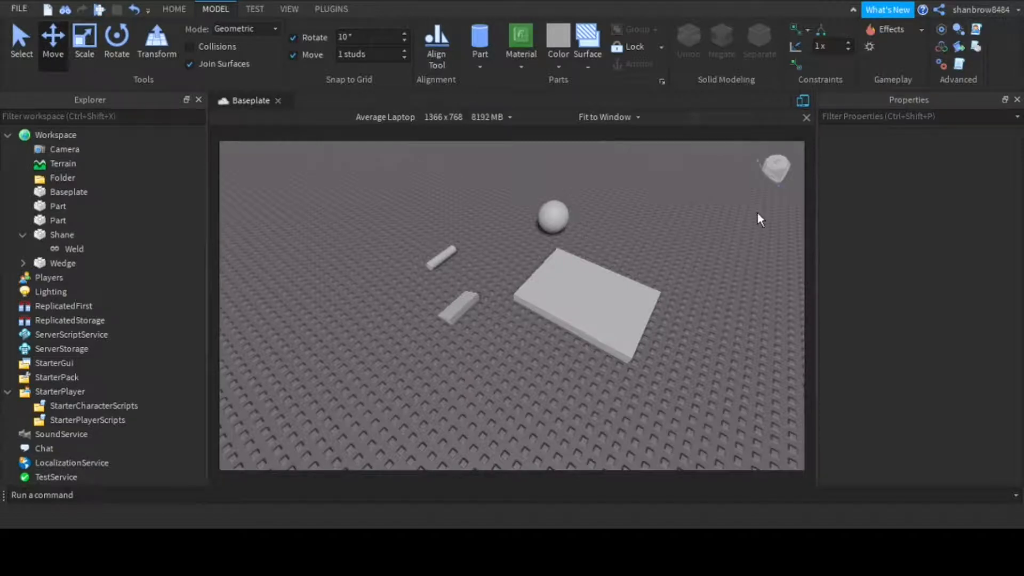
{"action": "left_click", "coordinate": [869, 46]}
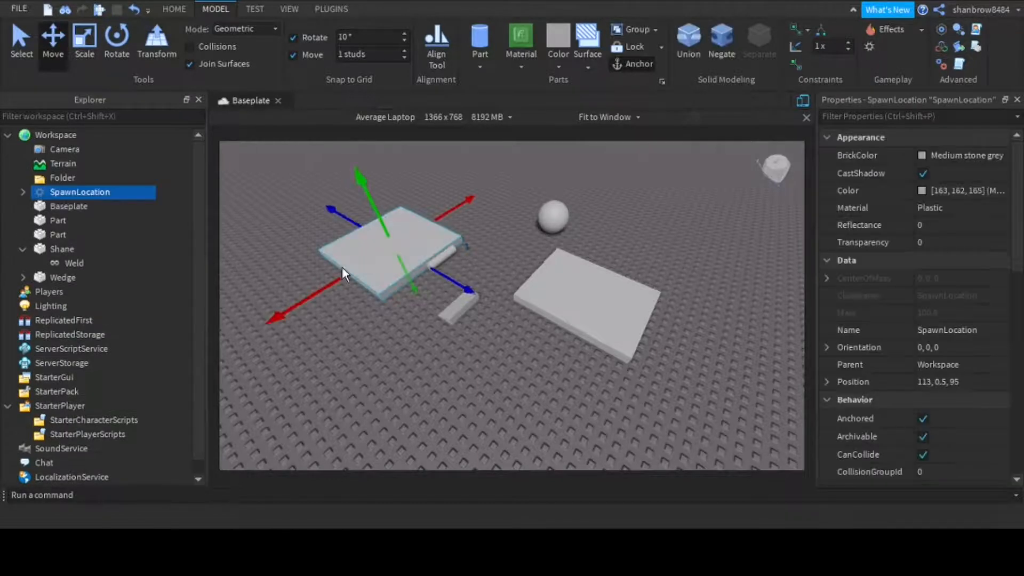
{"action": "left_click_drag", "start_coordinate": [355, 283], "coordinate": [339, 309]}
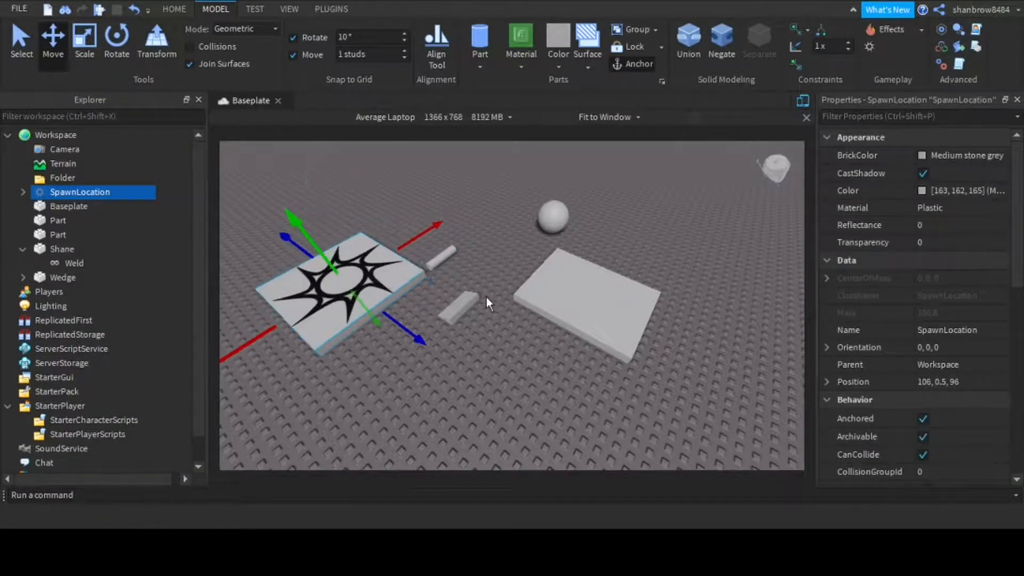
{"action": "left_click", "coordinate": [537, 245]}
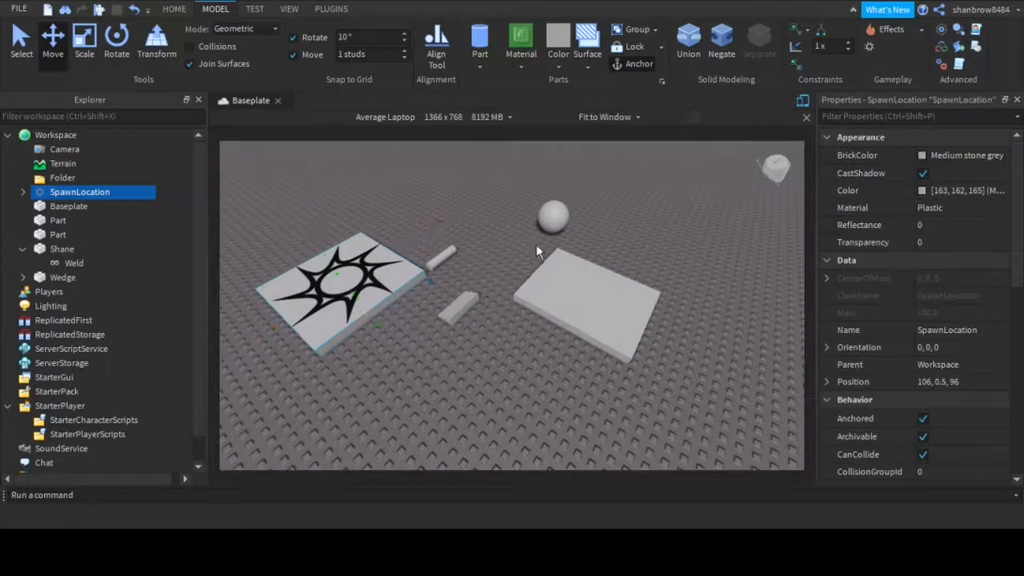
Add a Fire effect to the sphere and view it up close
{"action": "right_click_drag", "start_coordinate": [536, 244], "coordinate": [601, 248]}
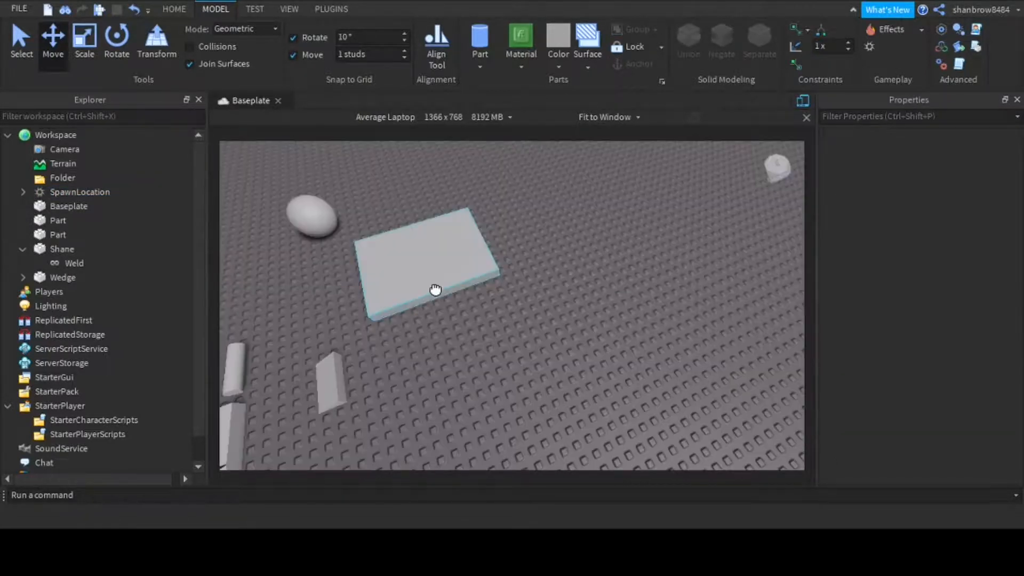
{"action": "left_click", "coordinate": [436, 290]}
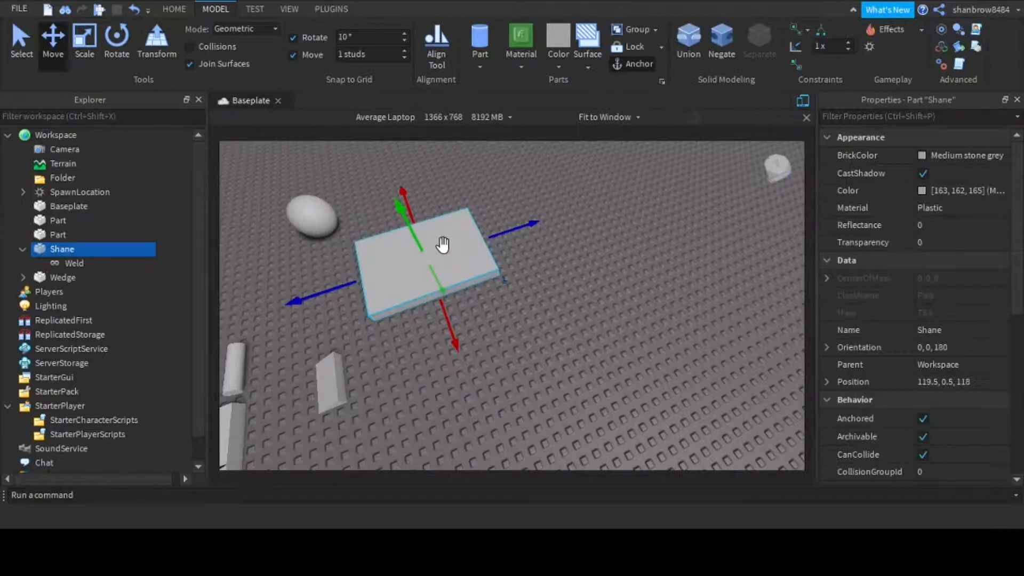
{"action": "left_click", "coordinate": [610, 291]}
{"action": "right_click_drag", "start_coordinate": [610, 291], "coordinate": [602, 282]}
{"action": "key", "text": "w"}
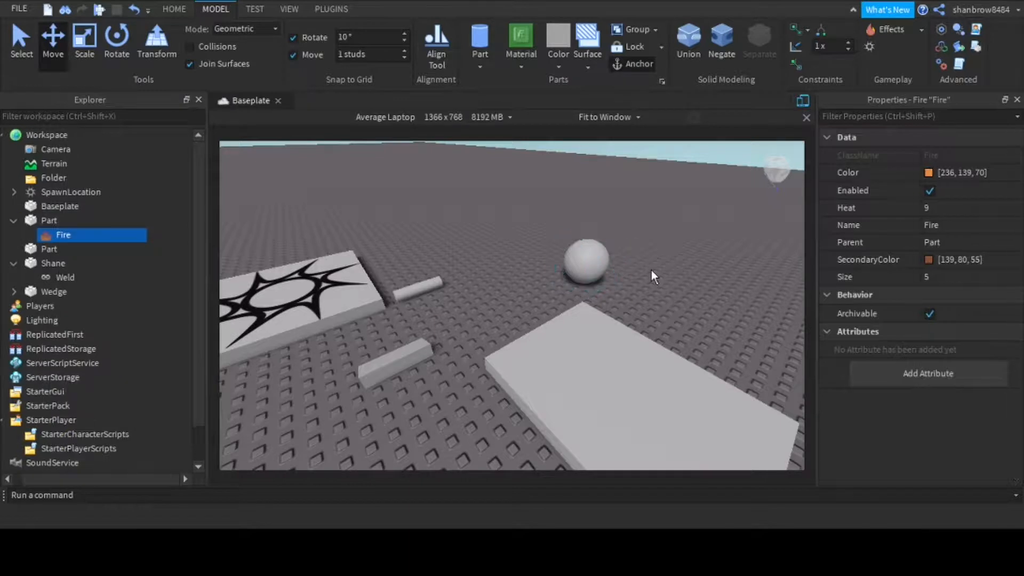
{"action": "left_click", "coordinate": [651, 269]}
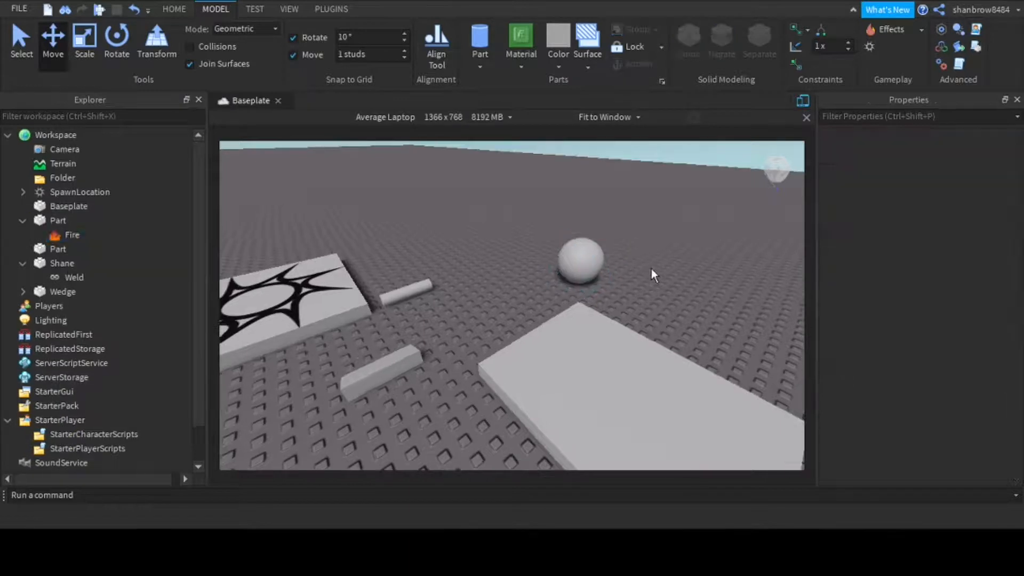
{"action": "right_click_drag", "start_coordinate": [651, 268], "coordinate": [652, 270]}
{"action": "scroll", "coordinate": [652, 270], "scroll_direction": "up", "scroll_amount": 2}
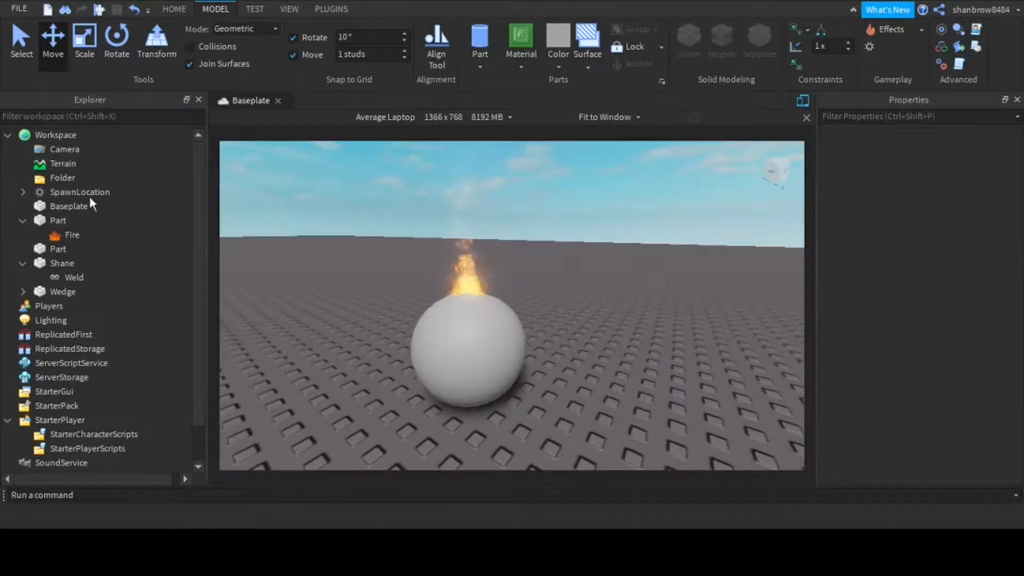
Set the Size of the sphere's Fire effect to 10
{"action": "left_click", "coordinate": [72, 234]}
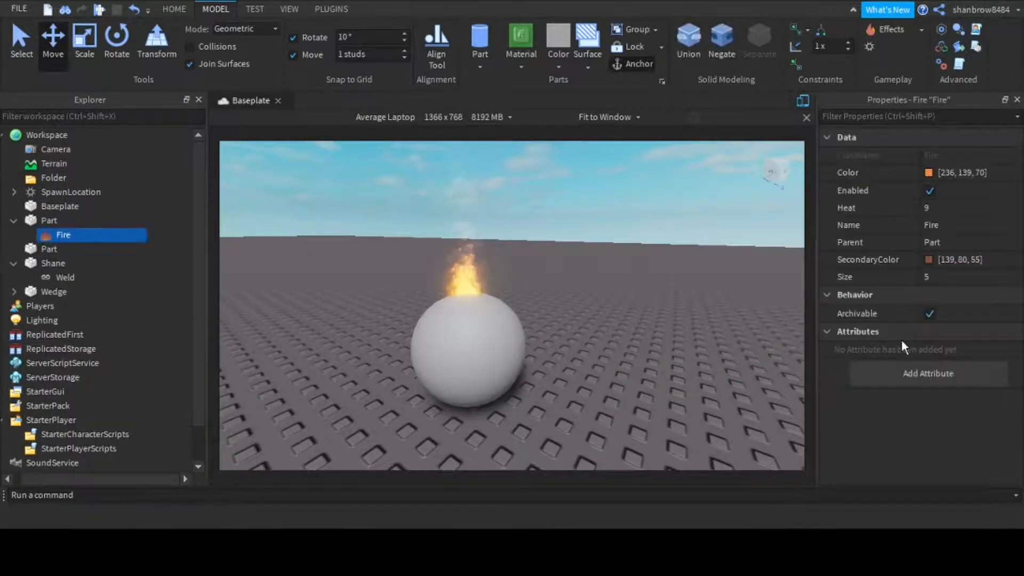
{"action": "left_click", "coordinate": [986, 280]}
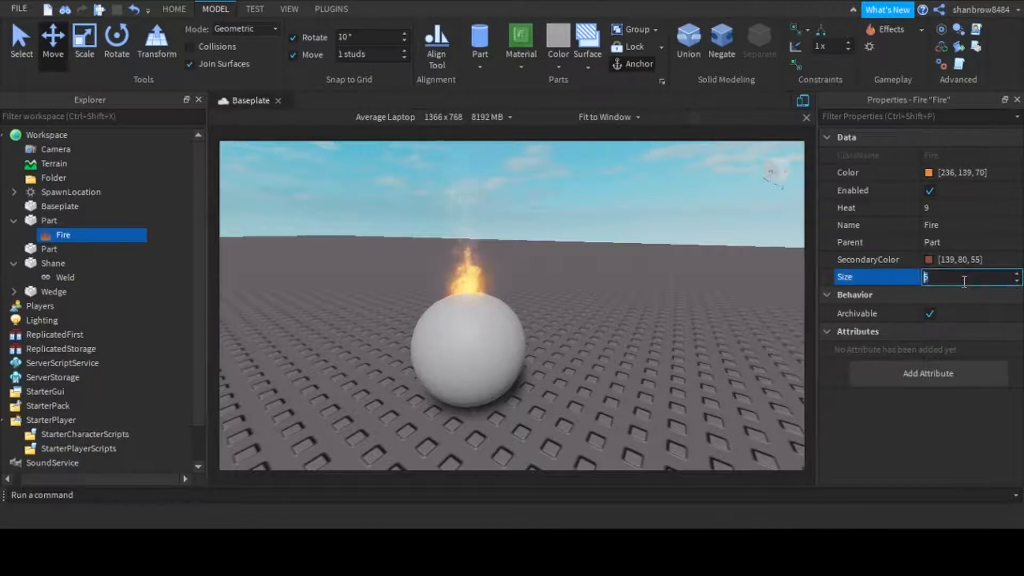
{"action": "type", "text": "10"}
{"action": "key", "text": "Return"}
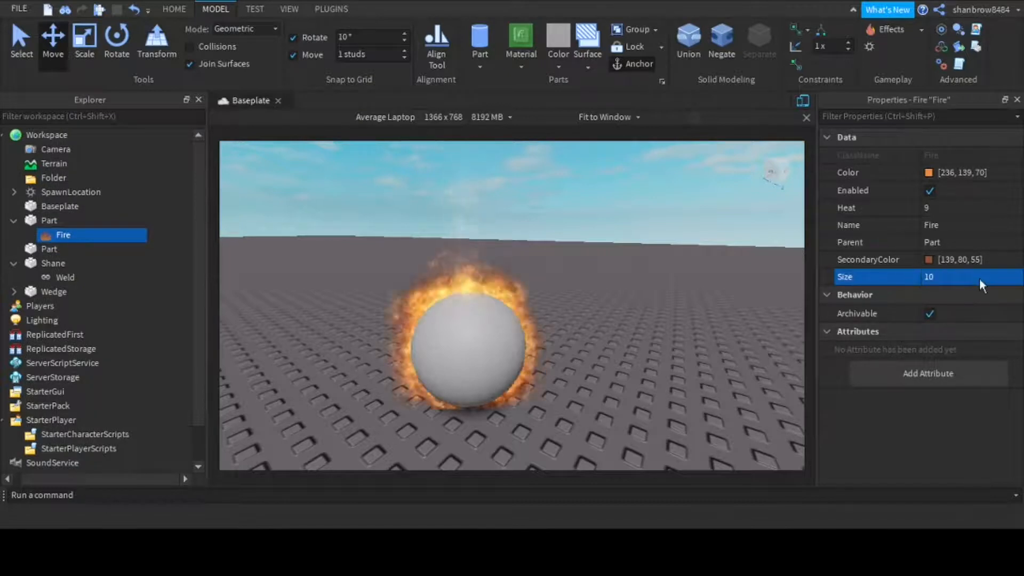
Examine the burning sphere and the surrounding parts from several distances and angles
{"action": "left_click", "coordinate": [524, 408]}
{"action": "right_click_drag", "start_coordinate": [523, 407], "coordinate": [675, 384]}
{"action": "key", "text": "s"}
{"action": "key", "text": "a"}
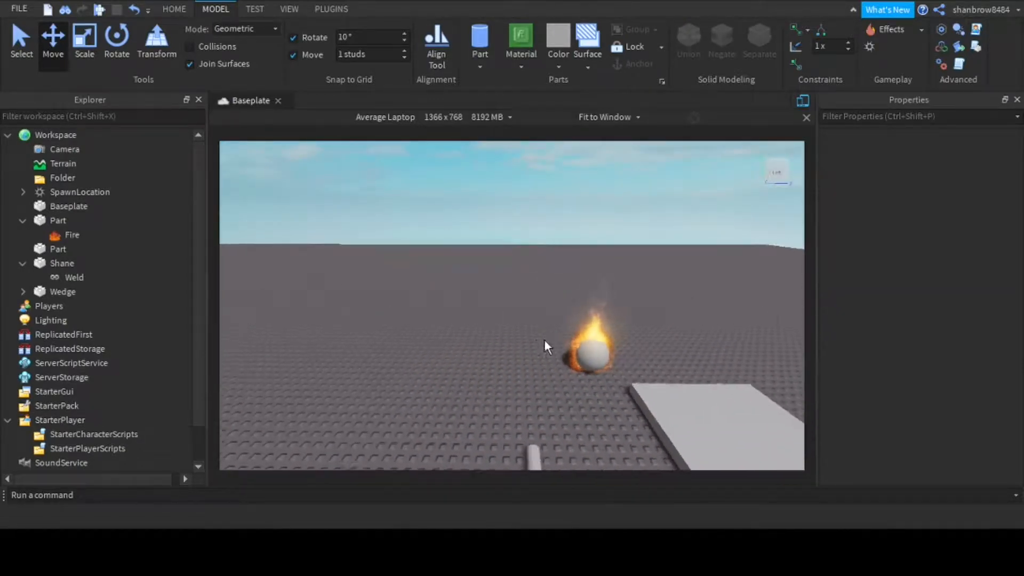
{"action": "right_click_drag", "start_coordinate": [544, 339], "coordinate": [544, 340]}
{"action": "key", "text": "s"}
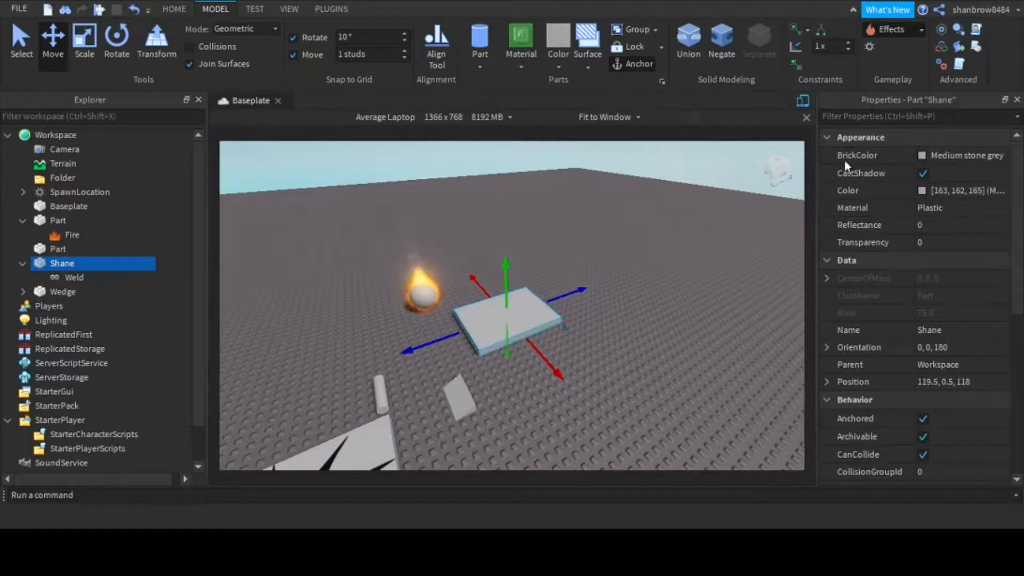
{"action": "left_click", "coordinate": [652, 271]}
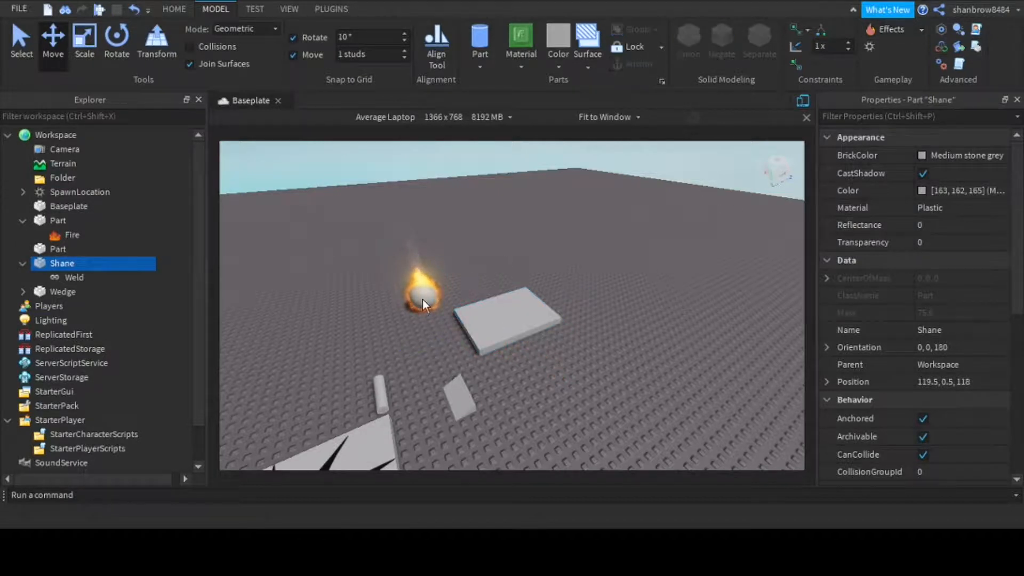
{"action": "key", "text": "w"}
{"action": "right_click_drag", "start_coordinate": [423, 301], "coordinate": [425, 300]}
{"action": "key", "text": "w"}
{"action": "key", "text": "a"}
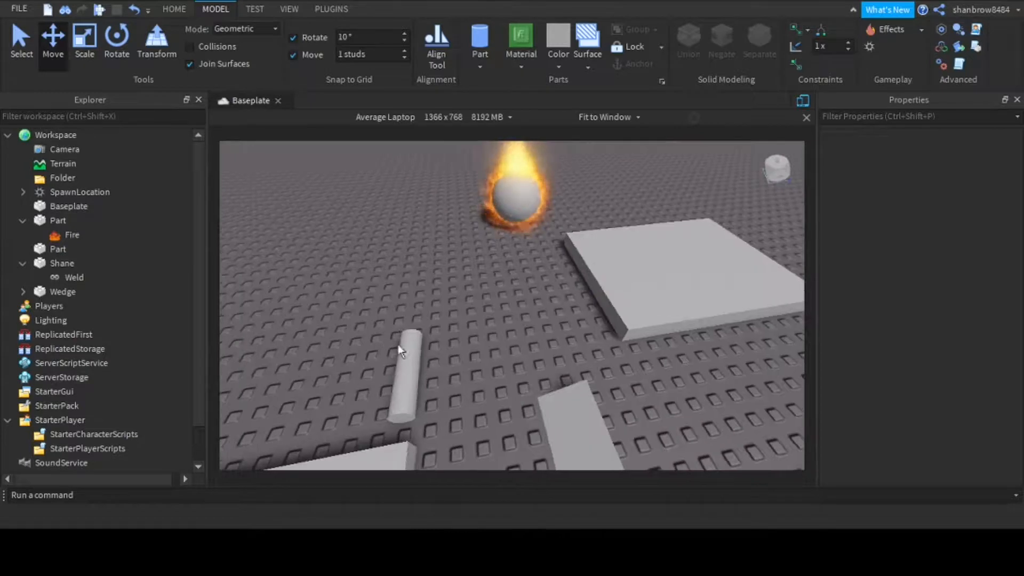
Select the cylinder to check its object entry and properties, and clear the selection
{"action": "left_click", "coordinate": [407, 351]}
{"action": "left_click", "coordinate": [70, 250]}
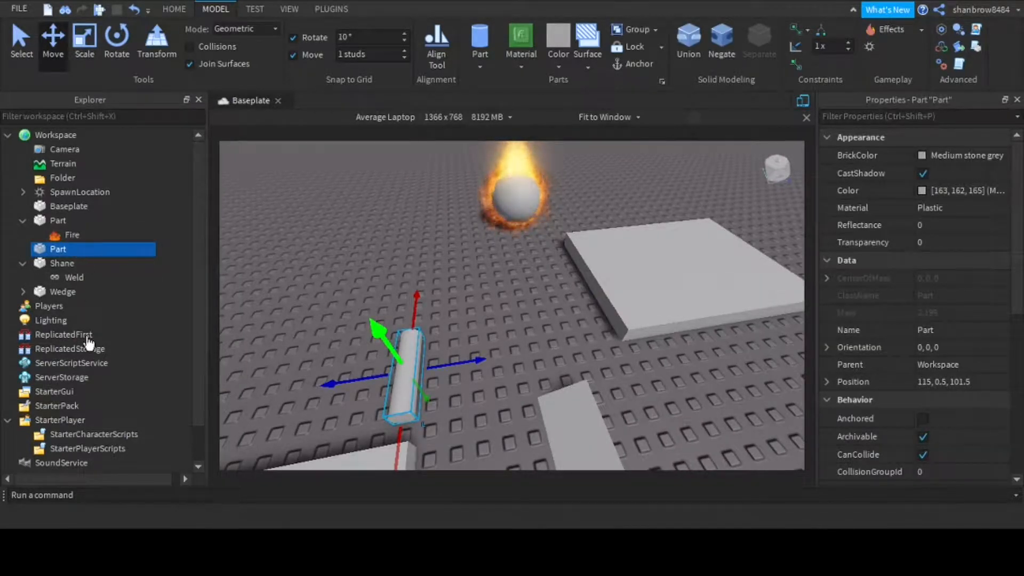
{"action": "left_click", "coordinate": [348, 234]}
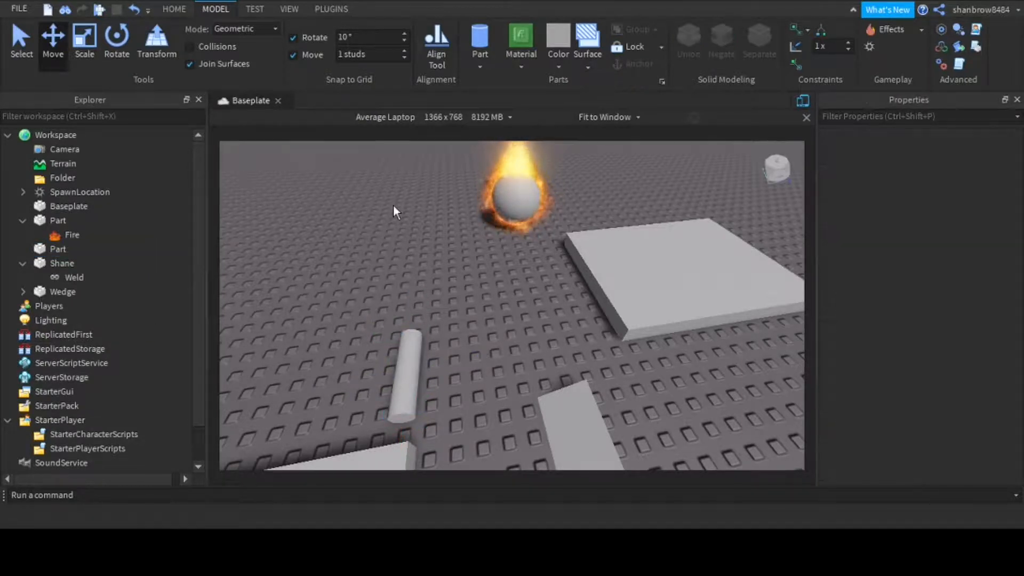
Inspect the properties of the Workspace and clear the selection
{"action": "mouse_move", "coordinate": [459, 231]}
{"action": "right_mouse_down"}
{"action": "mouse_move", "coordinate": [447, 232]}
{"action": "mouse_move", "coordinate": [460, 232]}
{"action": "mouse_move", "coordinate": [444, 209]}
{"action": "mouse_move", "coordinate": [474, 216]}
{"action": "mouse_move", "coordinate": [454, 215]}
{"action": "right_mouse_up"}
{"action": "key", "text": "w"}
{"action": "key", "text": "s"}
{"action": "key", "text": "w"}
{"action": "key", "text": "s"}
{"action": "key", "text": "w"}
{"action": "key", "text": "s"}
{"action": "key", "text": "a"}
{"action": "key", "text": "w"}
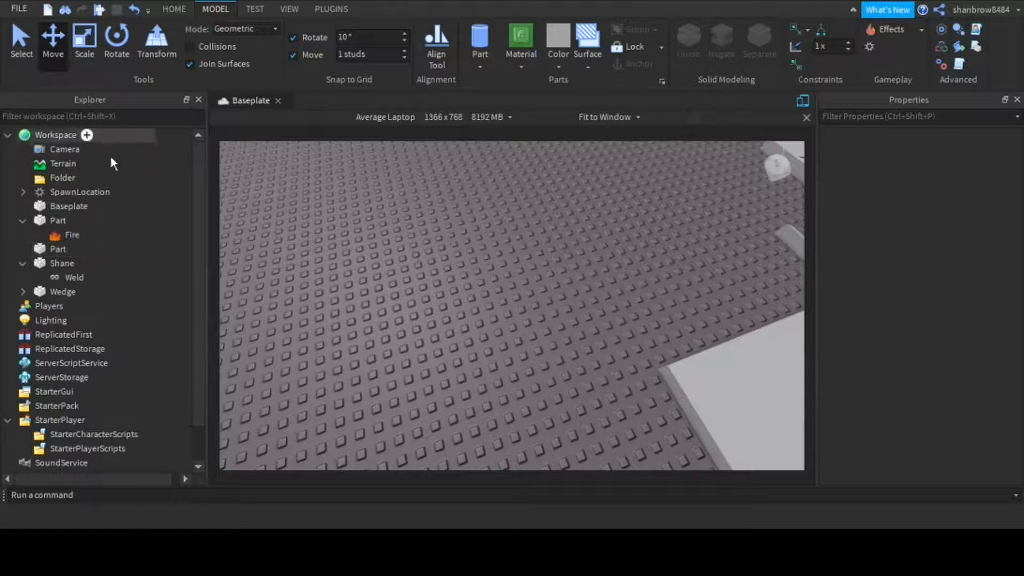
{"action": "left_click", "coordinate": [85, 137]}
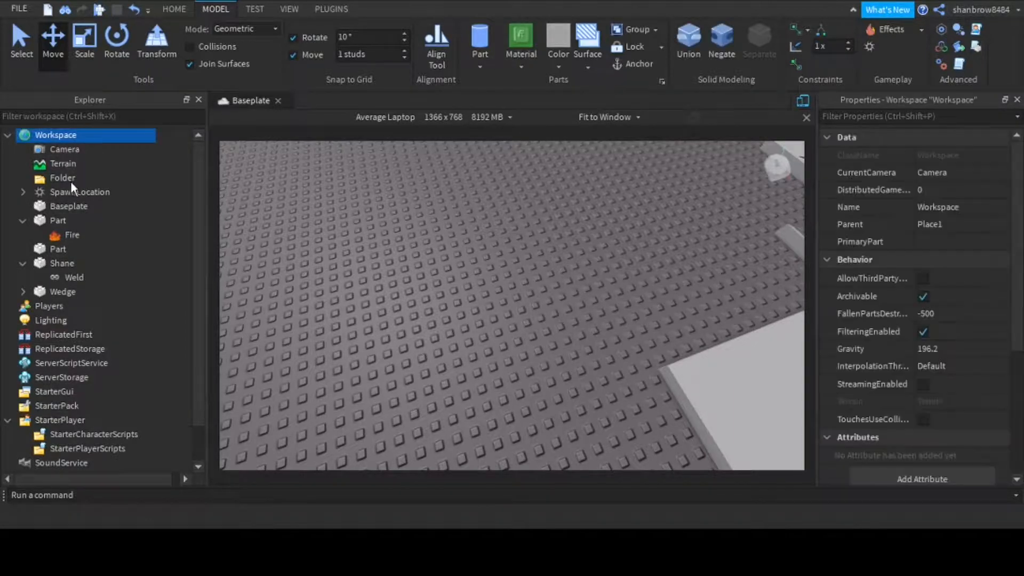
{"action": "left_click", "coordinate": [270, 212]}
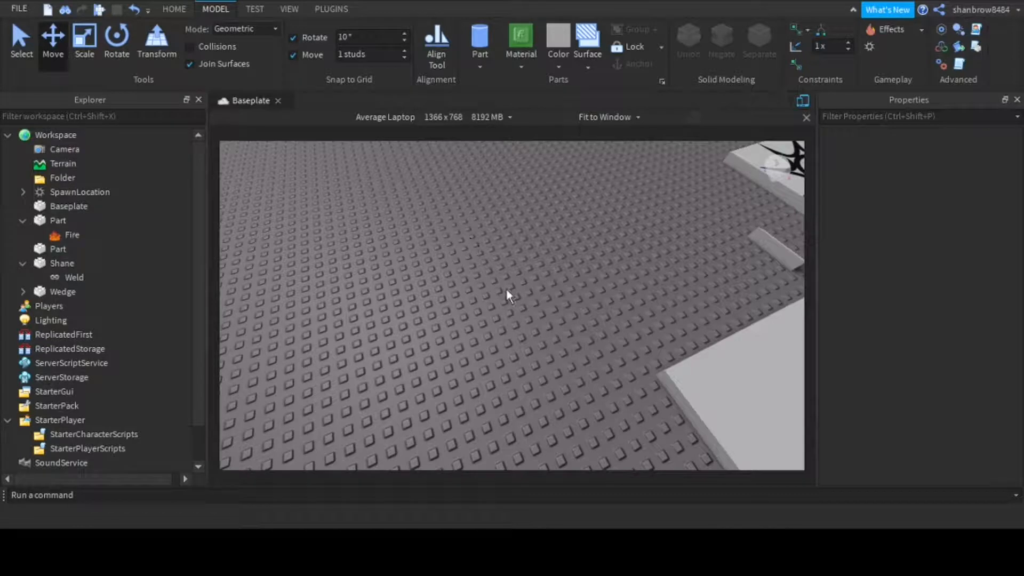
Return to a view of the spawn location and burning sphere and bring up the simulation and client-server testing tools
{"action": "right_click_drag", "start_coordinate": [511, 226], "coordinate": [510, 225]}
{"action": "scroll", "coordinate": [510, 226], "scroll_direction": "up", "scroll_amount": 5}
{"action": "key", "text": "q"}
{"action": "key", "text": "s"}
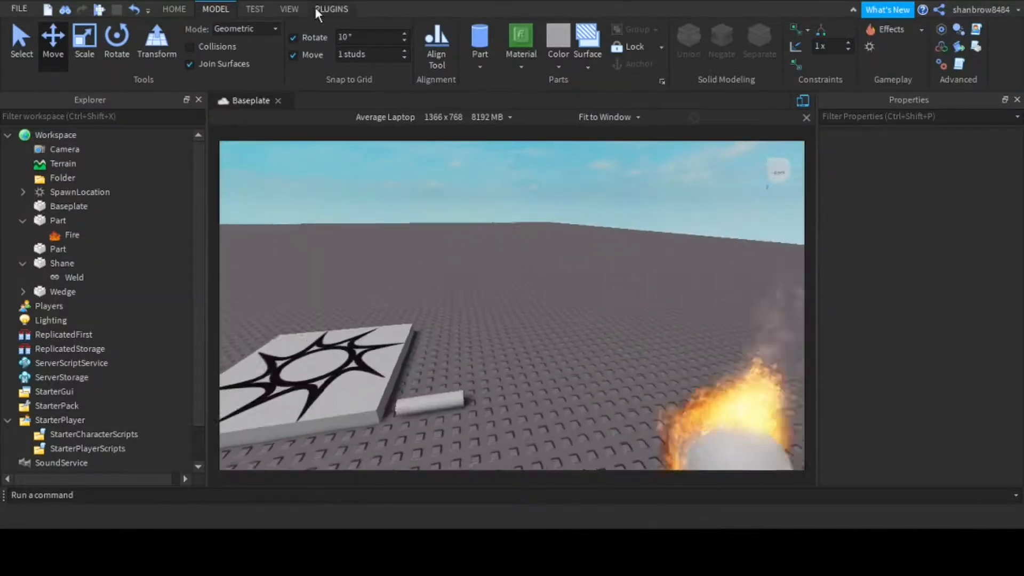
{"action": "left_click", "coordinate": [255, 9]}
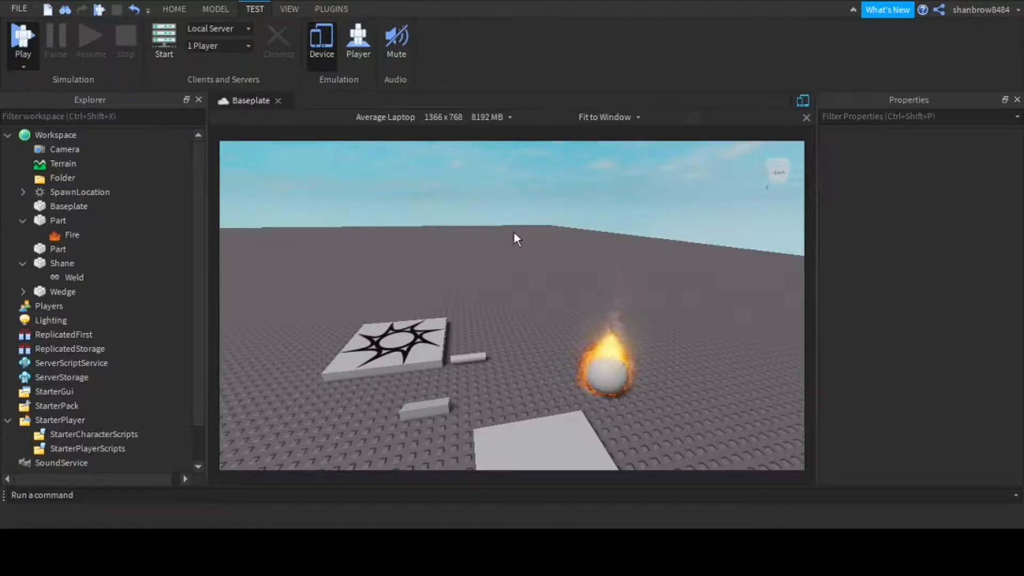
Show the Output window, look over its message log, and close it again
{"action": "right_click_drag", "start_coordinate": [468, 310], "coordinate": [421, 384]}
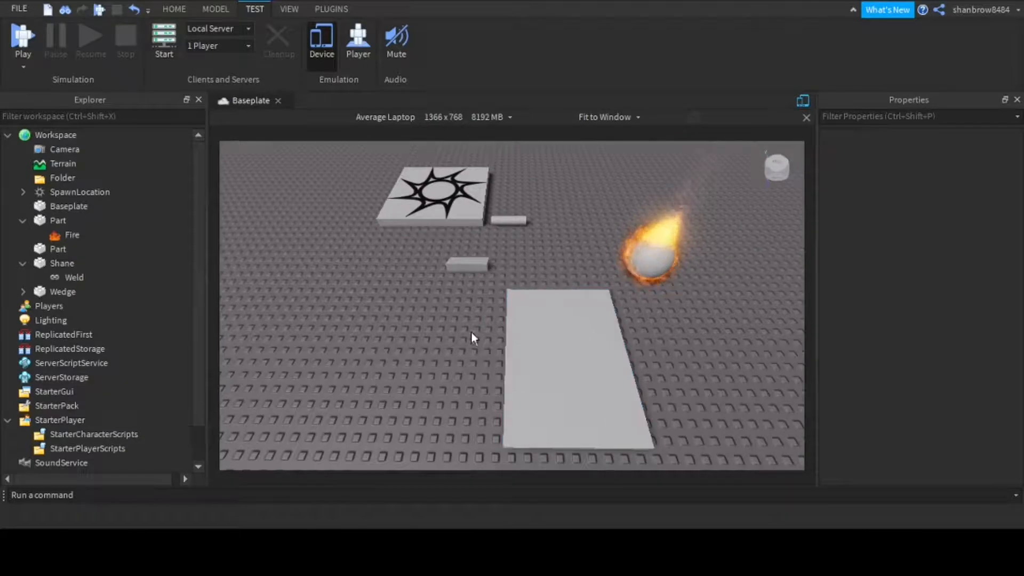
{"action": "right_click_drag", "start_coordinate": [473, 338], "coordinate": [612, 356]}
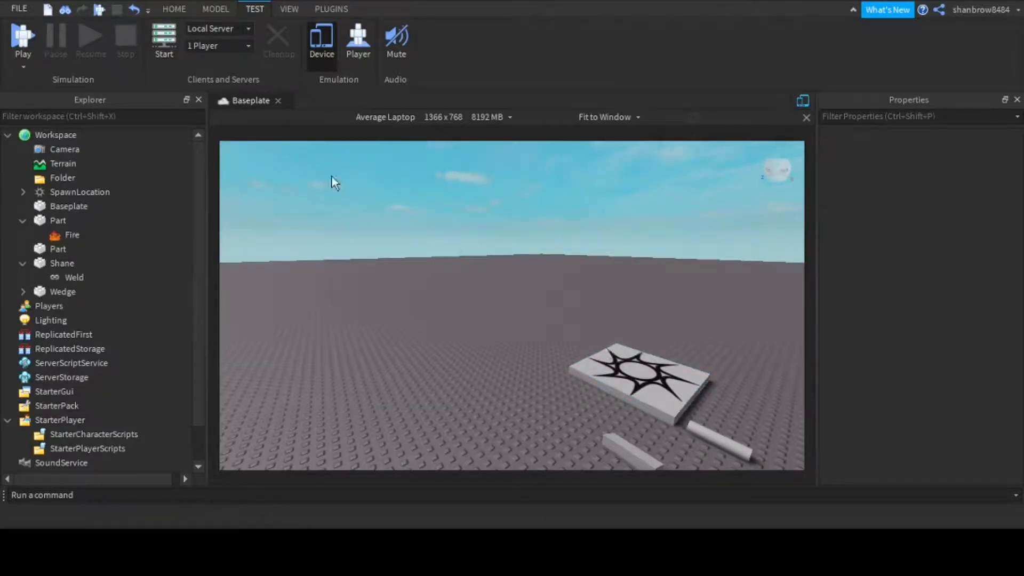
{"action": "right_click_drag", "start_coordinate": [631, 372], "coordinate": [648, 386]}
{"action": "left_click", "coordinate": [290, 9]}
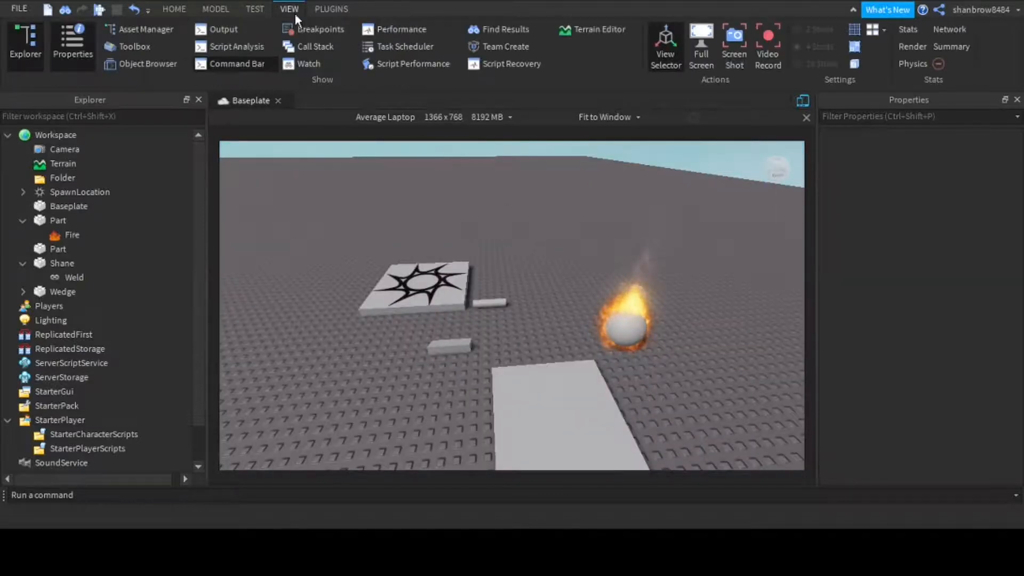
{"action": "left_click", "coordinate": [219, 29]}
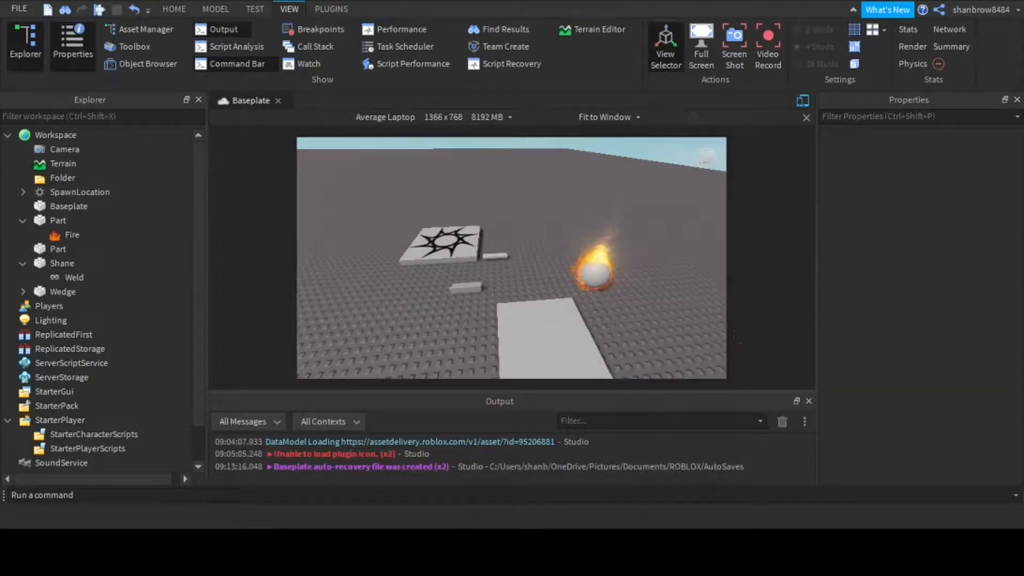
{"action": "left_click", "coordinate": [808, 401]}
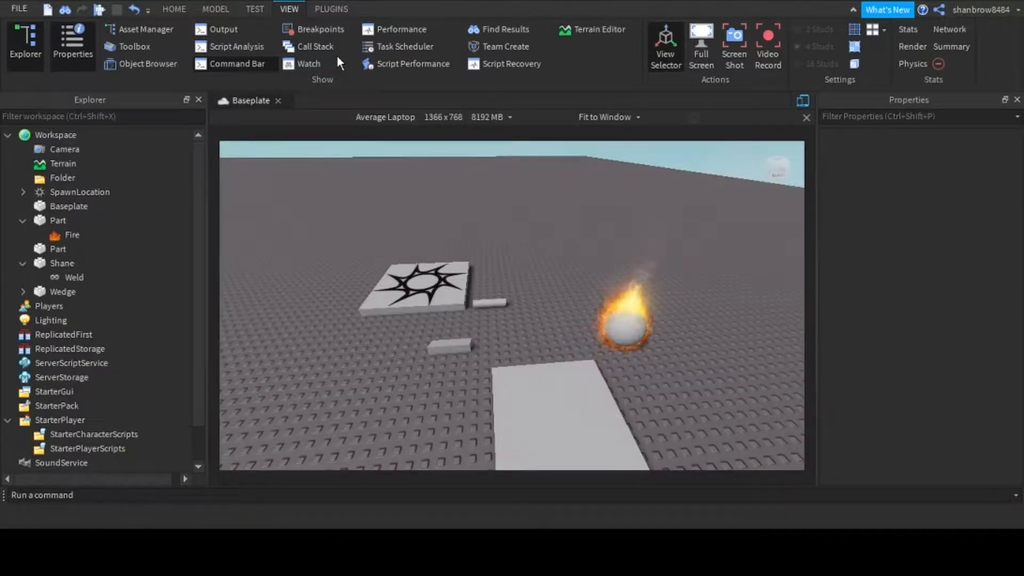
Open the Terrain Editor, look through its Region, Create and Edit tools, and close it
{"action": "left_click", "coordinate": [571, 31]}
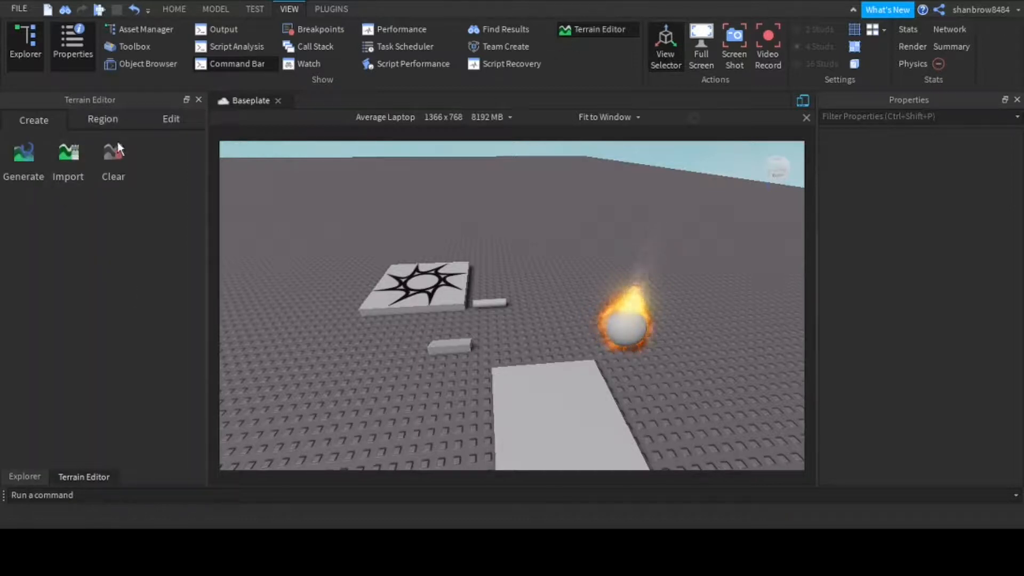
{"action": "left_click", "coordinate": [86, 120]}
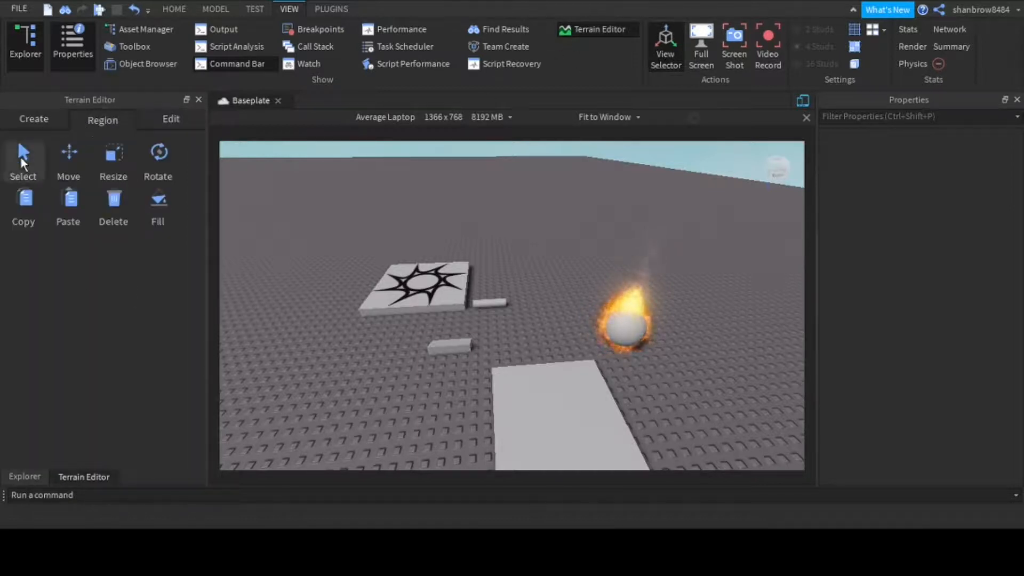
{"action": "left_click", "coordinate": [29, 120]}
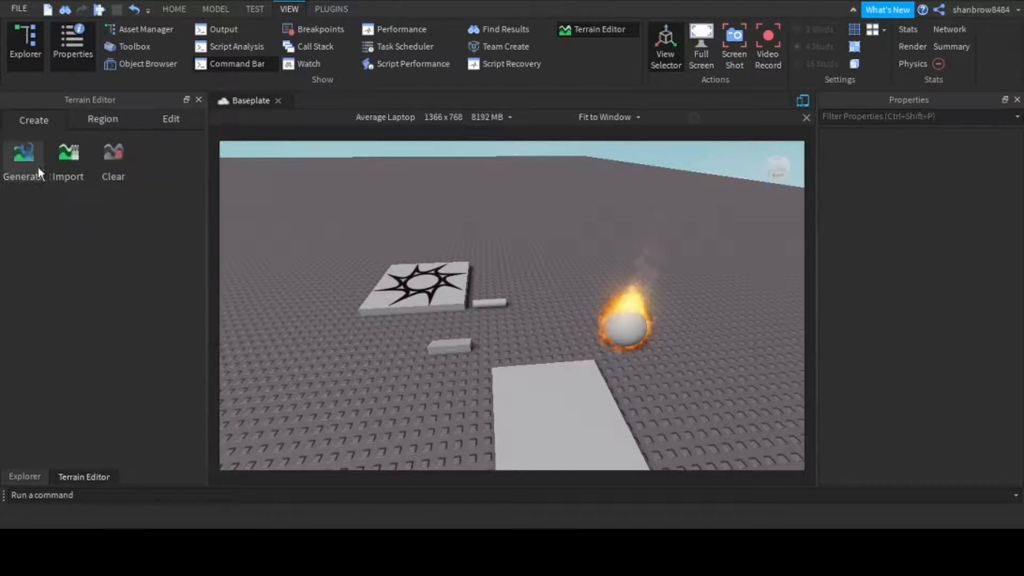
{"action": "left_click", "coordinate": [163, 119]}
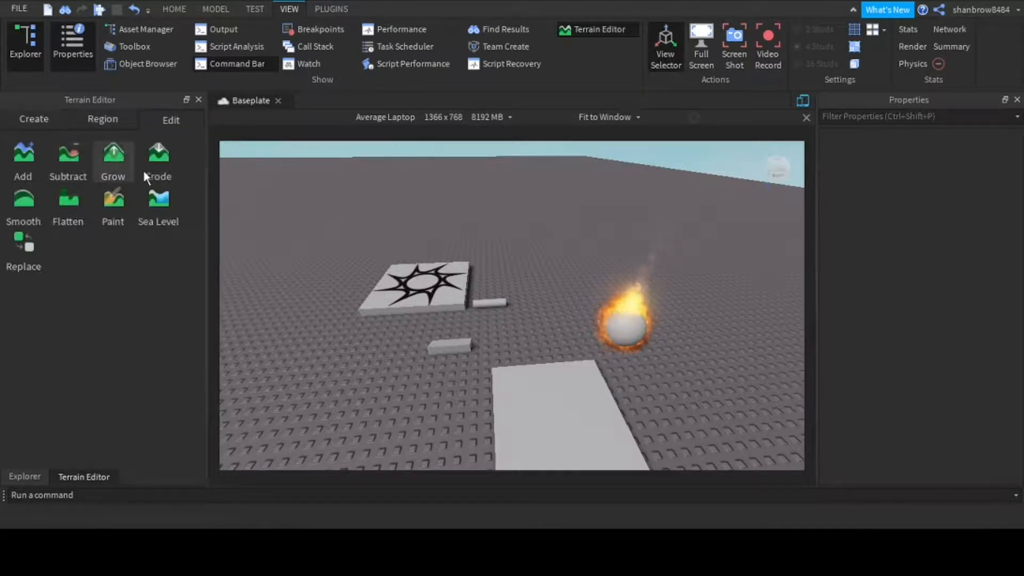
{"action": "left_click", "coordinate": [198, 100]}
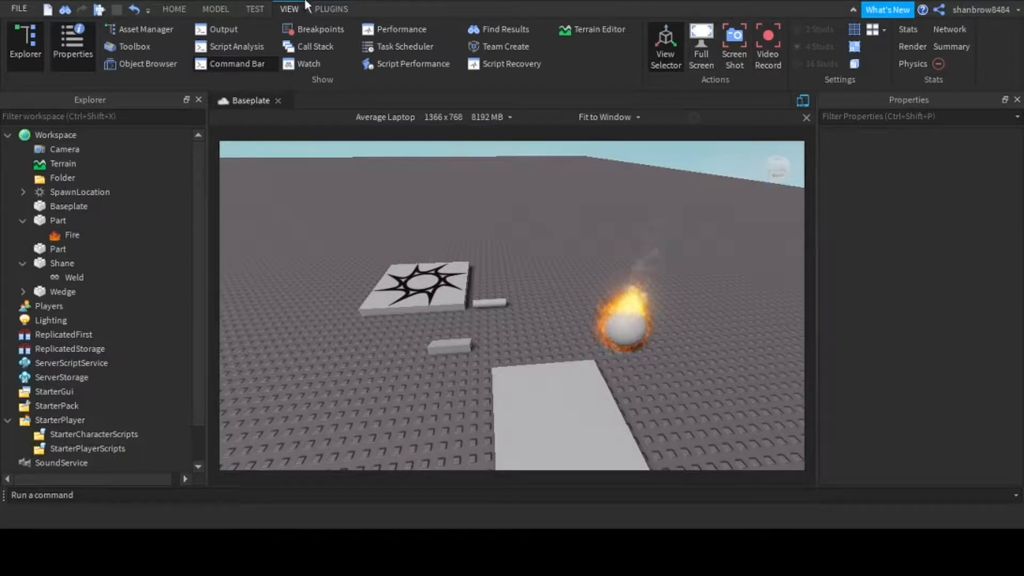
Spawn the signed-in account's character by entering its username in AlreadyPro's Load Character plugin, and close the plugin dialog
{"action": "left_click", "coordinate": [331, 9]}
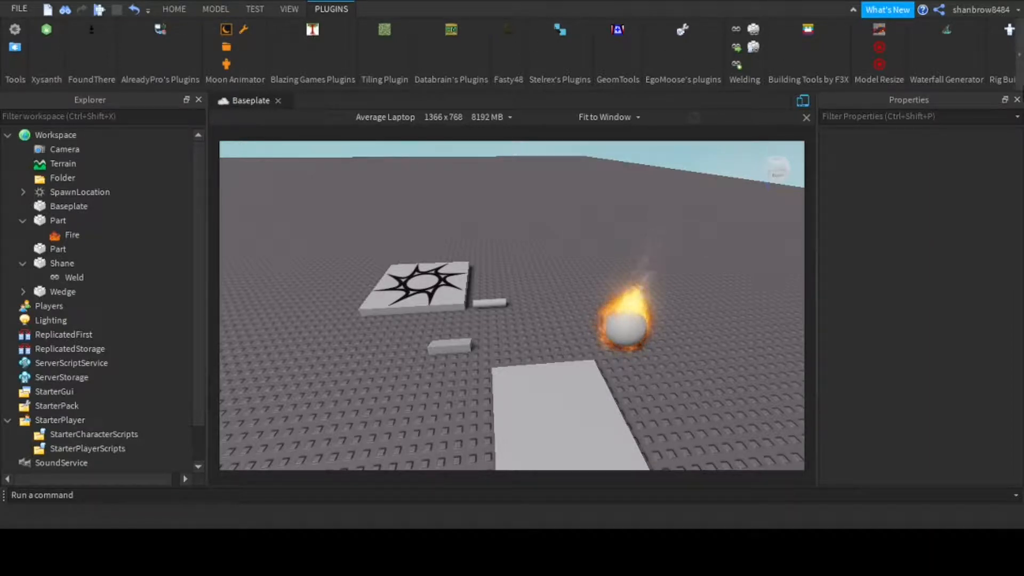
{"action": "scroll", "coordinate": [885, 57], "scroll_direction": "down", "scroll_amount": 2}
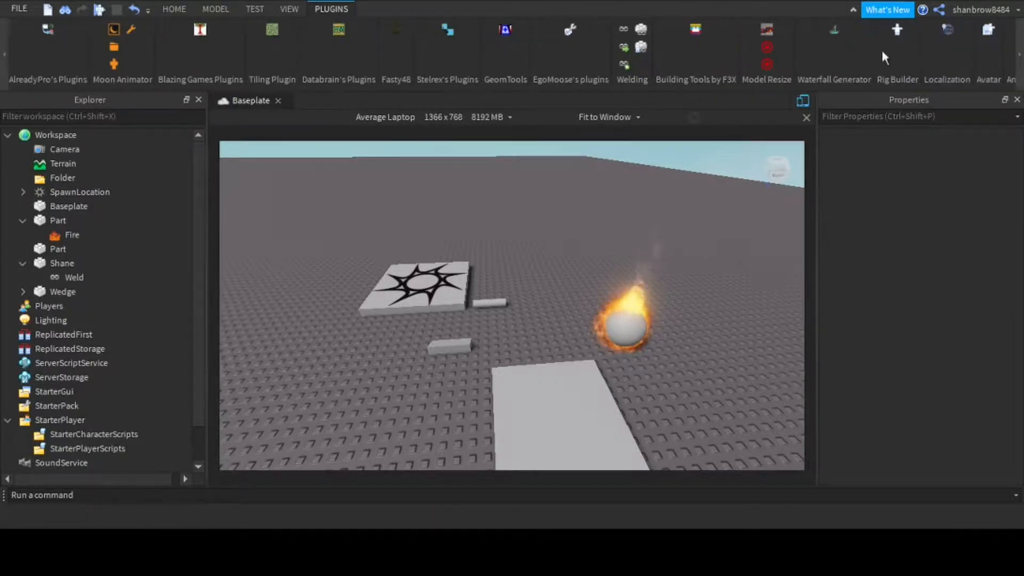
{"action": "left_click", "coordinate": [3, 39]}
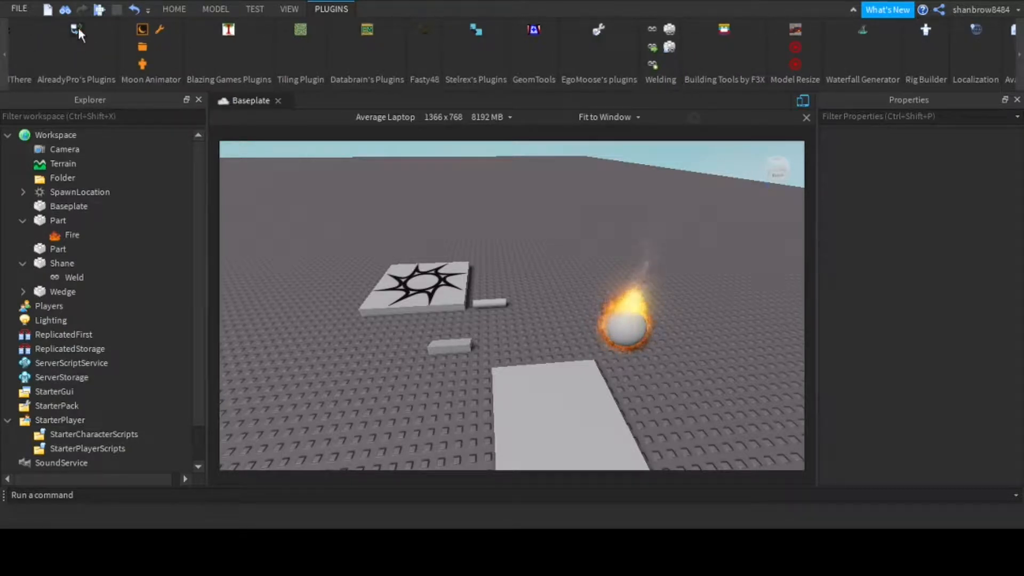
{"action": "left_click", "coordinate": [77, 30]}
{"action": "left_click", "coordinate": [400, 341]}
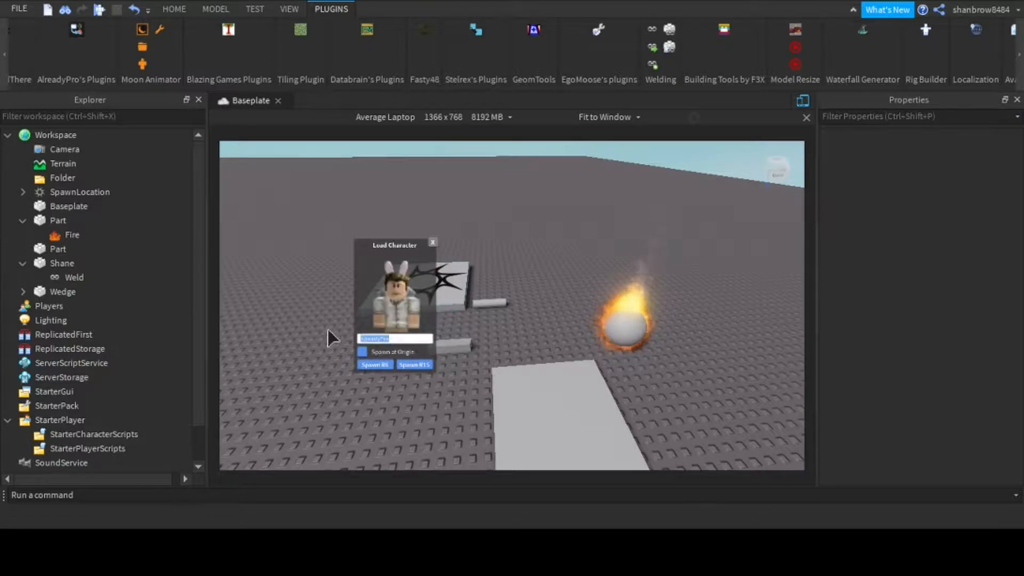
{"action": "type", "text": "stan"}
{"action": "type", "text": "brow848"}
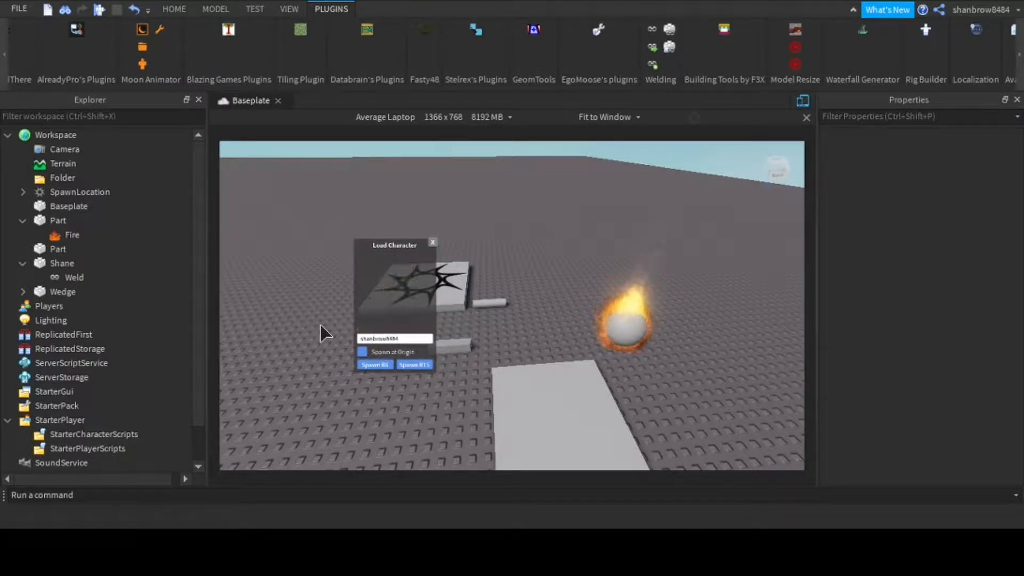
{"action": "type", "text": "4"}
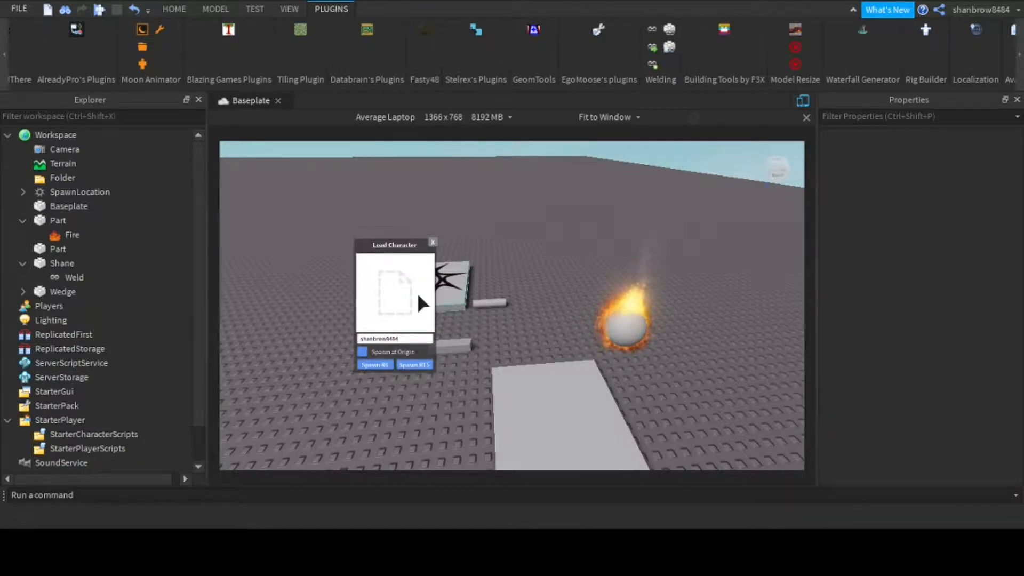
{"action": "left_click", "coordinate": [434, 242]}
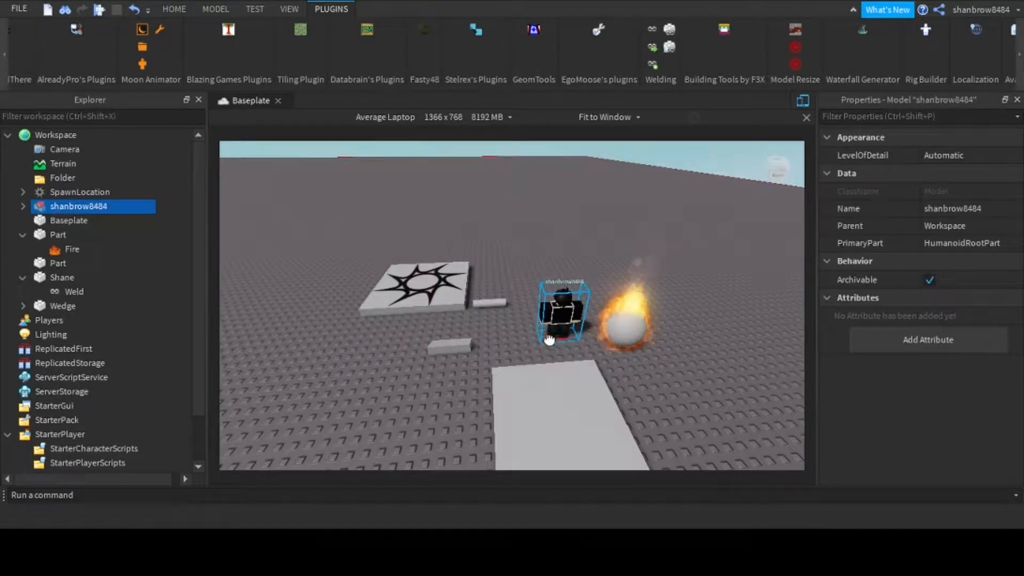
Move the spawned character across the baseplate to stand near the spawn location, and clear its selection
{"action": "left_click", "coordinate": [648, 374]}
{"action": "scroll", "coordinate": [649, 372], "scroll_direction": "up", "scroll_amount": 3}
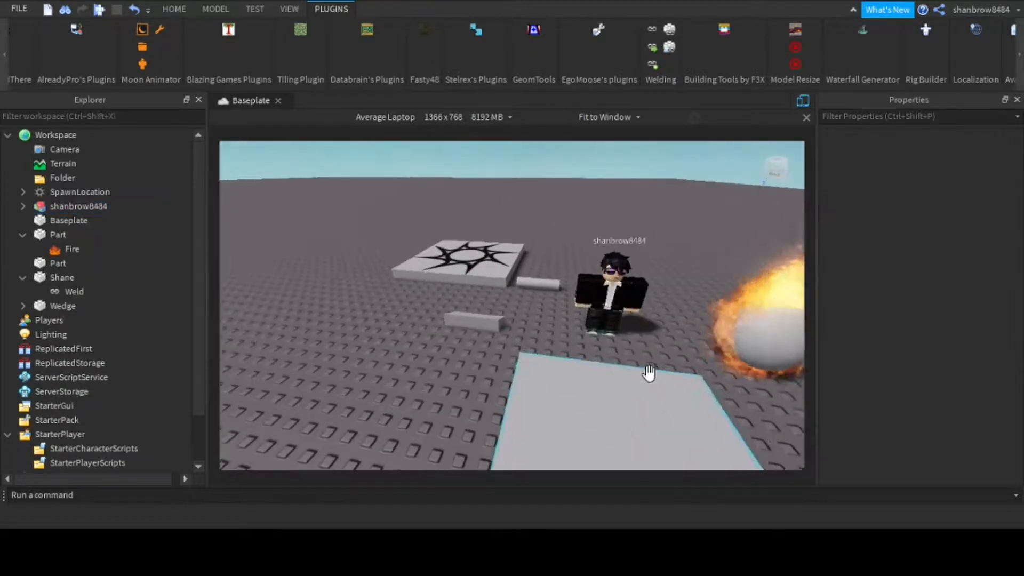
{"action": "scroll", "coordinate": [614, 339], "scroll_direction": "up", "scroll_amount": 5}
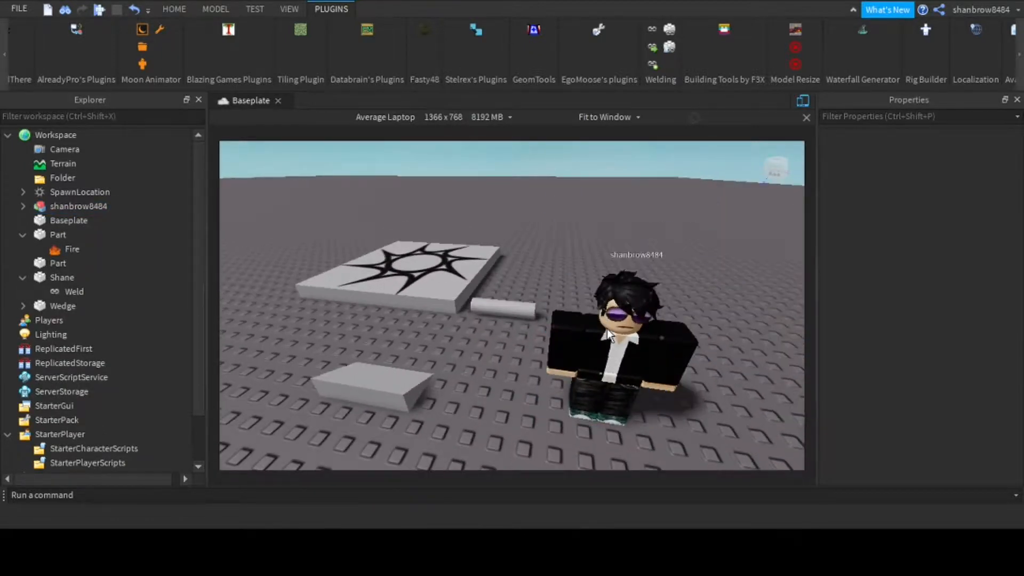
{"action": "left_click_drag", "start_coordinate": [618, 313], "coordinate": [601, 281]}
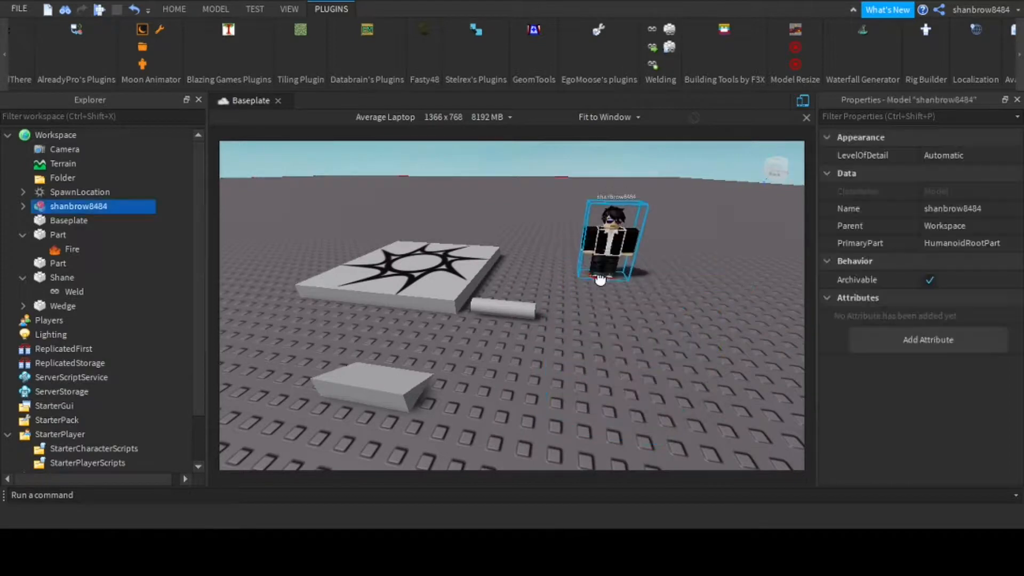
{"action": "mouse_move", "coordinate": [622, 268]}
{"action": "right_mouse_down"}
{"action": "mouse_move", "coordinate": [642, 327]}
{"action": "mouse_move", "coordinate": [622, 267]}
{"action": "right_mouse_up"}
{"action": "left_click", "coordinate": [622, 266]}
{"action": "scroll", "coordinate": [632, 310], "scroll_direction": "up", "scroll_amount": 1}
{"action": "right_click_drag", "start_coordinate": [634, 313], "coordinate": [631, 310]}
{"action": "scroll", "coordinate": [629, 305], "scroll_direction": "up", "scroll_amount": 3}
{"action": "key", "text": "e"}
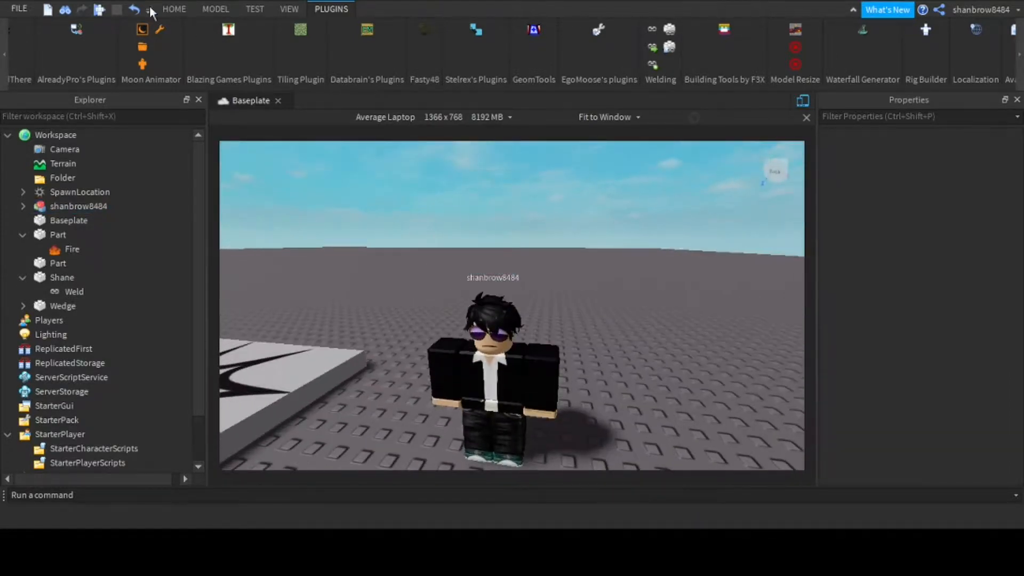
Spawn a second character in R15 form by entering another player's username in Load Character, and close the dialog
{"action": "left_click", "coordinate": [78, 38]}
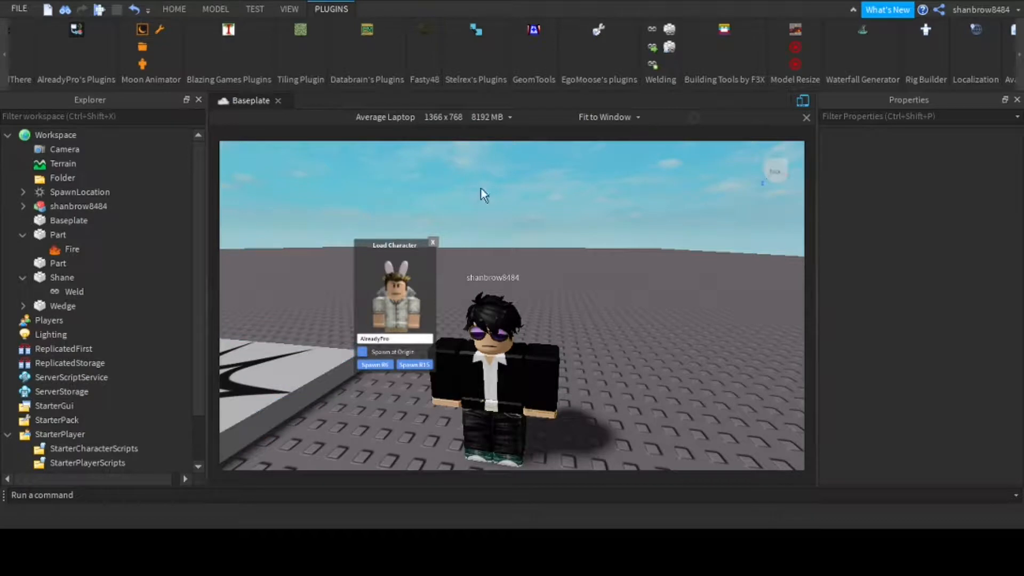
{"action": "key", "text": "BackSpace"}
{"action": "key", "text": "BackSpace"}
{"action": "key", "text": "BackSpace"}
{"action": "type", "text": "gamer78"}
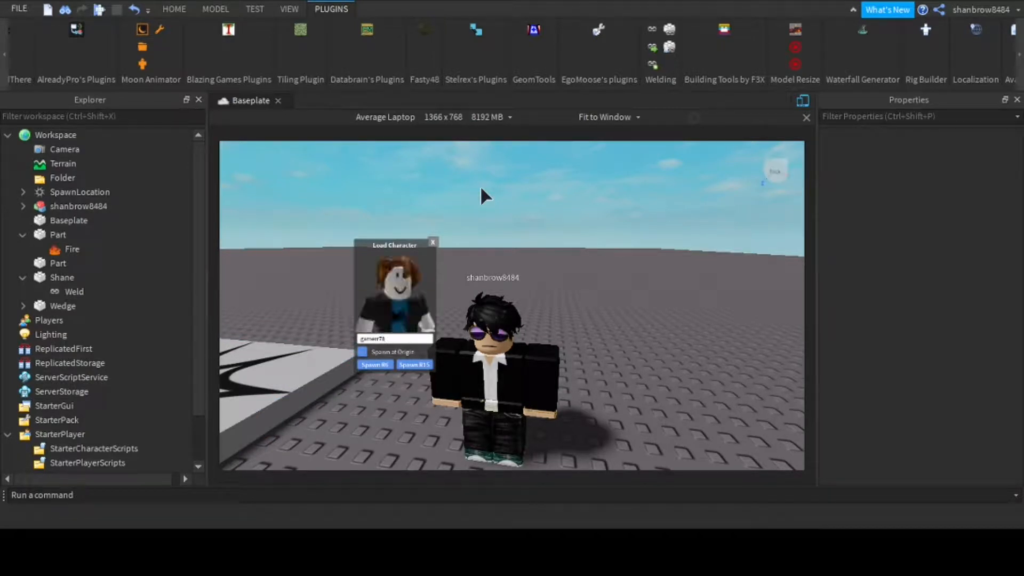
{"action": "left_click", "coordinate": [415, 365]}
{"action": "scroll", "coordinate": [562, 327], "scroll_direction": "down", "scroll_amount": 5}
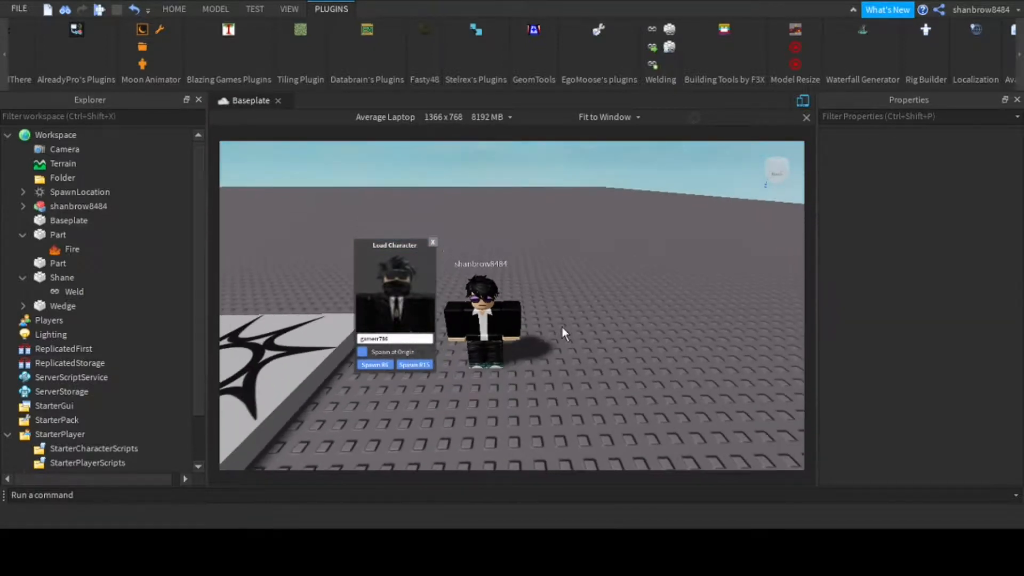
{"action": "left_click", "coordinate": [432, 243]}
{"action": "left_click", "coordinate": [434, 245]}
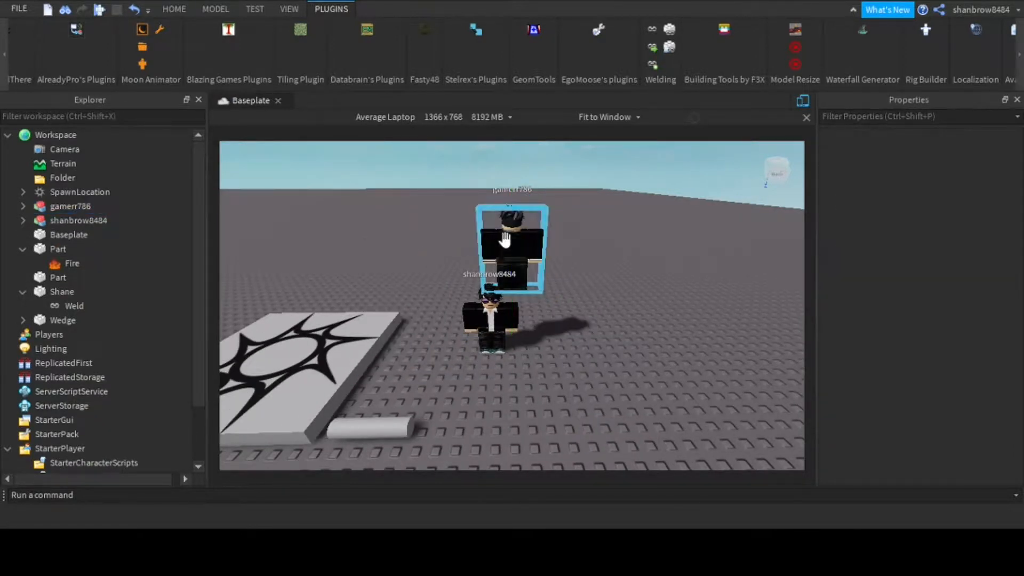
Move the second character down to the baseplate beside the first one and compare the two up close
{"action": "left_click", "coordinate": [510, 242]}
{"action": "left_click_drag", "start_coordinate": [509, 244], "coordinate": [542, 347]}
{"action": "left_click", "coordinate": [512, 386]}
{"action": "scroll", "coordinate": [512, 382], "scroll_direction": "up", "scroll_amount": 2}
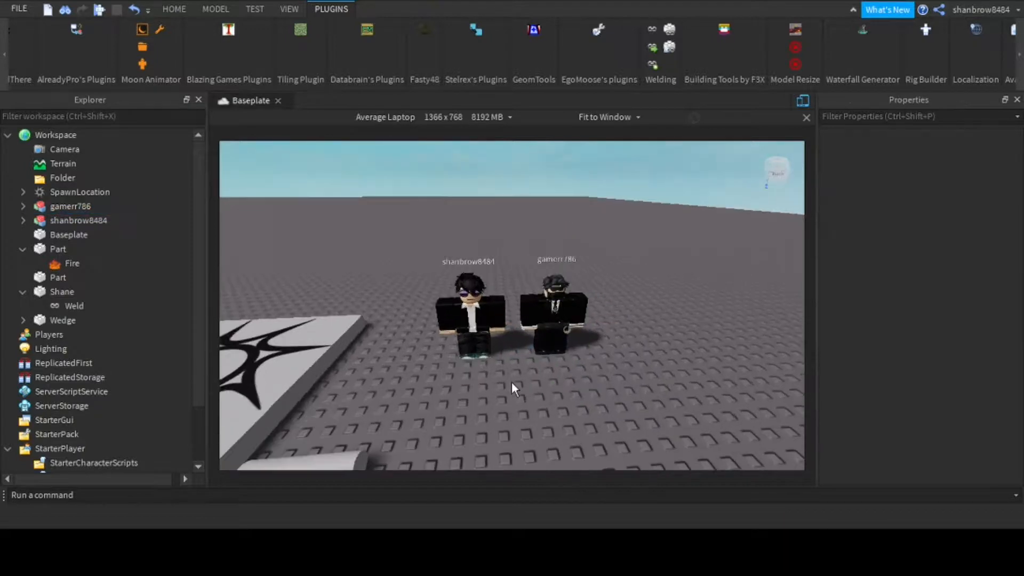
{"action": "scroll", "coordinate": [511, 382], "scroll_direction": "up", "scroll_amount": 5}
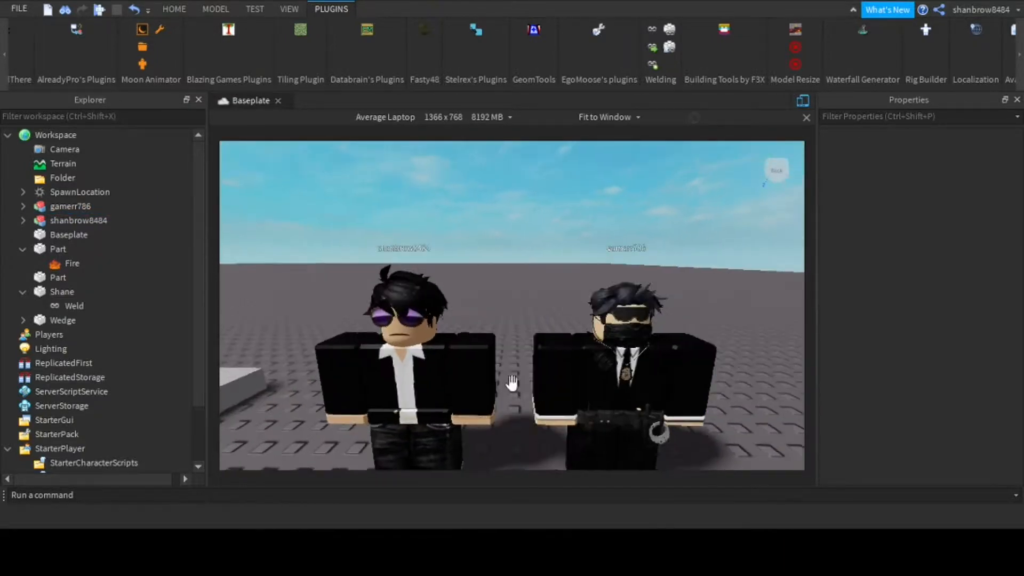
{"action": "scroll", "coordinate": [512, 383], "scroll_direction": "down", "scroll_amount": 10}
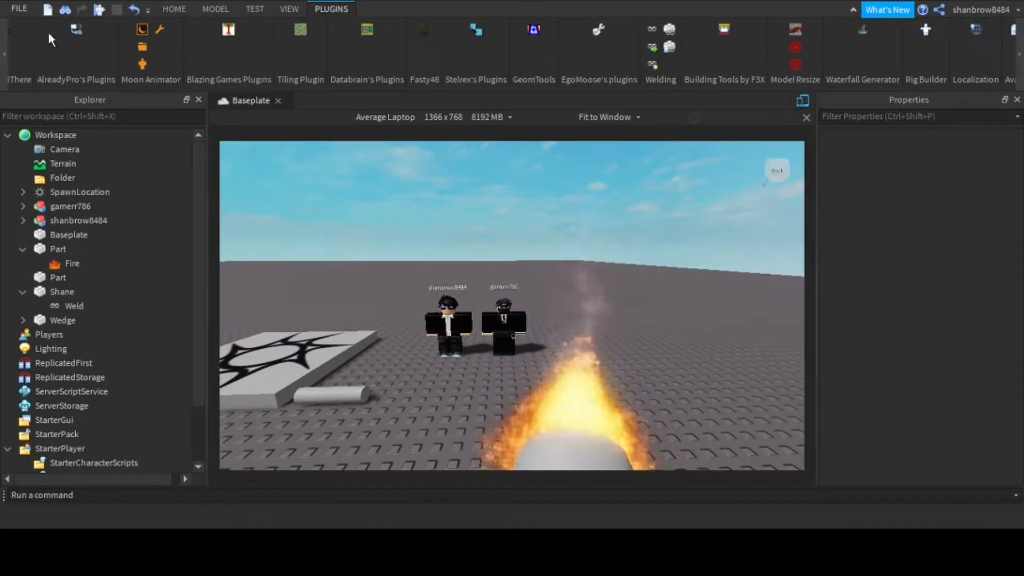
Load catalog item 607702162 into the Workspace with the FoundThere Catalog Loader plugin
{"action": "scroll", "coordinate": [46, 38], "scroll_direction": "up", "scroll_amount": 1}
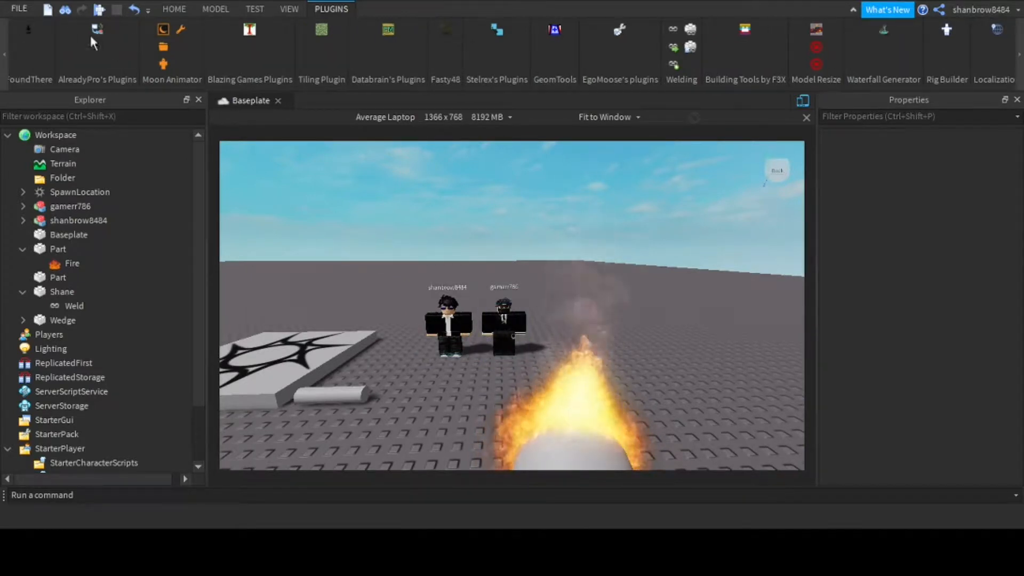
{"action": "left_click", "coordinate": [23, 34]}
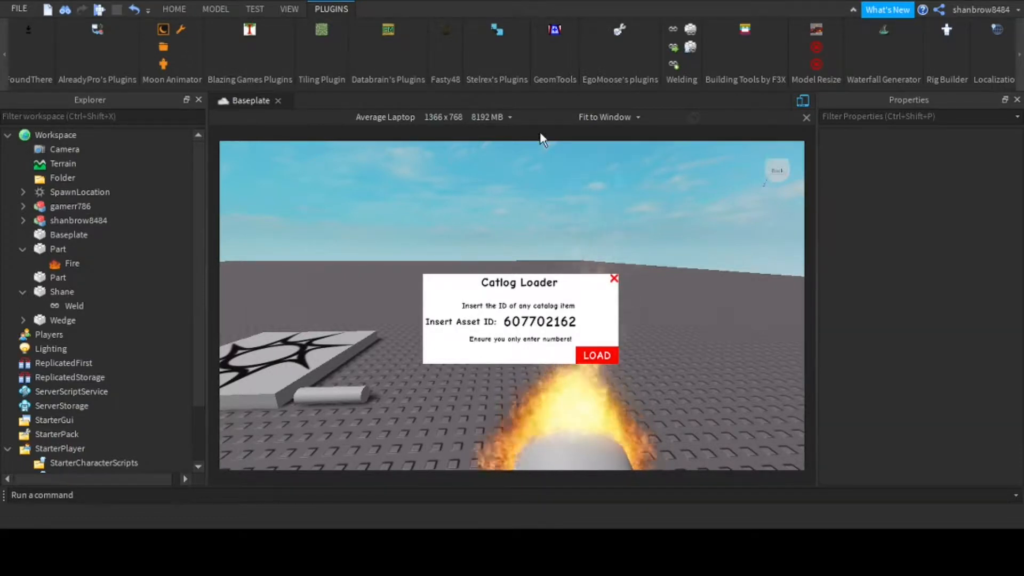
{"action": "left_click", "coordinate": [615, 278]}
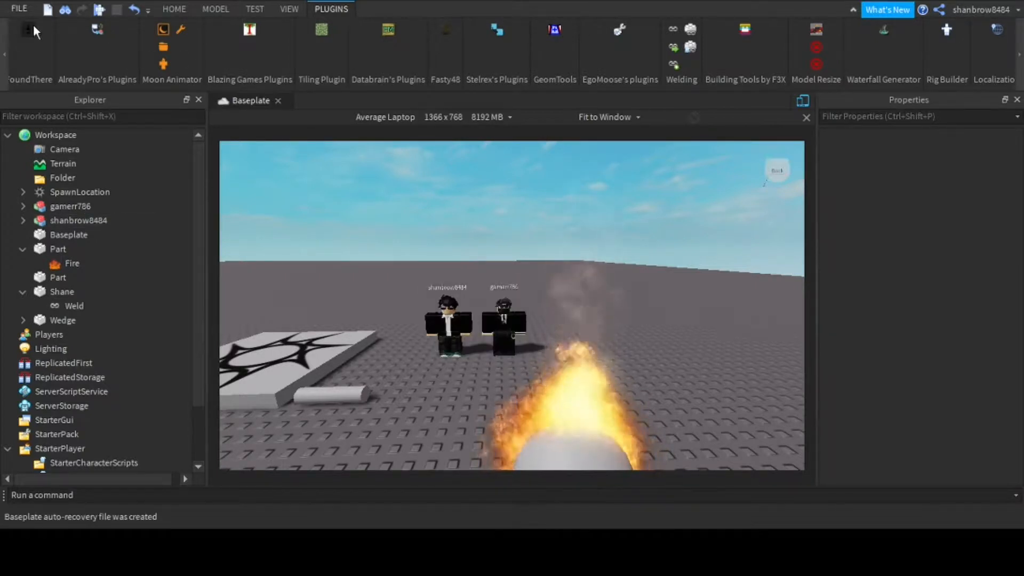
{"action": "left_click", "coordinate": [30, 29]}
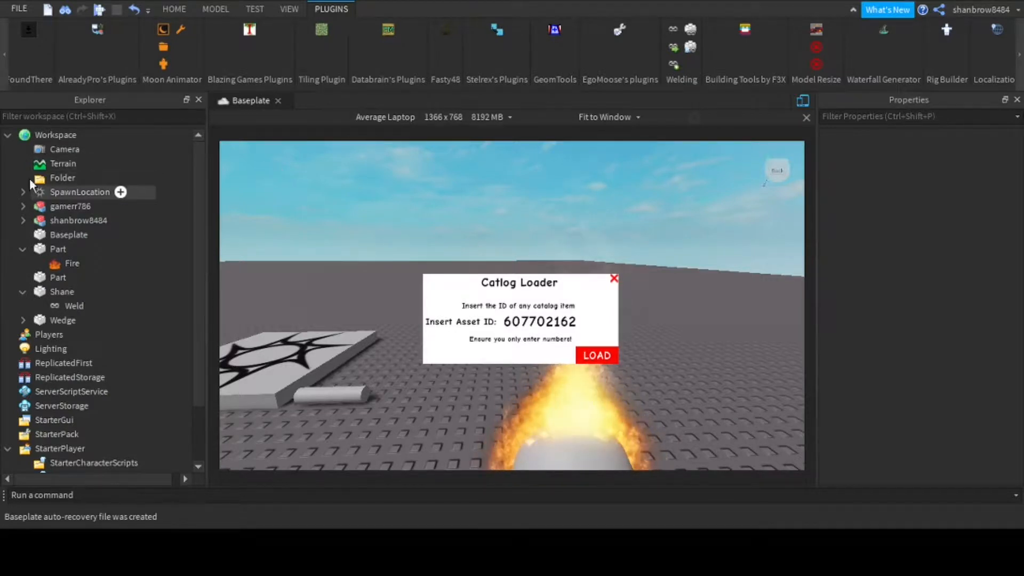
{"action": "left_click", "coordinate": [590, 353]}
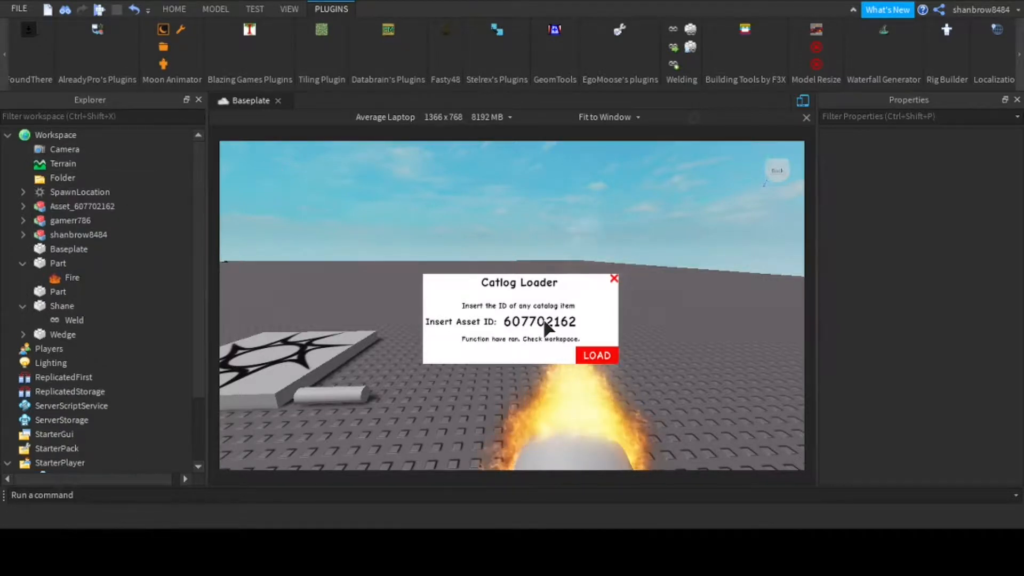
Expand the loaded asset model and move its ROBLOXCap accessory into the second character's model
{"action": "left_click", "coordinate": [22, 206]}
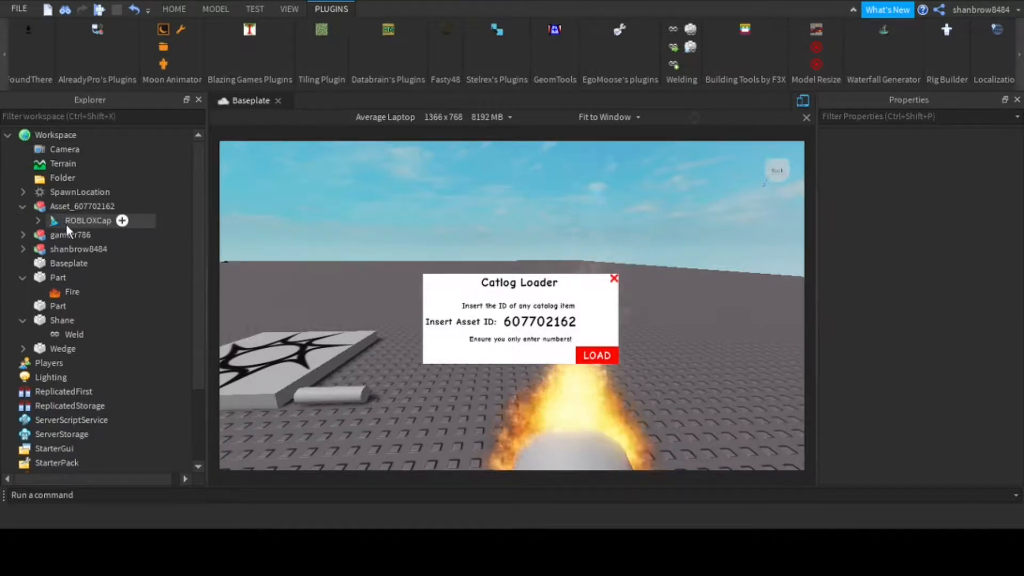
{"action": "left_click", "coordinate": [66, 223]}
{"action": "mouse_move", "coordinate": [71, 249]}
{"action": "left_mouse_down"}
{"action": "mouse_move", "coordinate": [64, 239]}
{"action": "mouse_move", "coordinate": [67, 261]}
{"action": "mouse_move", "coordinate": [59, 236]}
{"action": "left_mouse_up"}
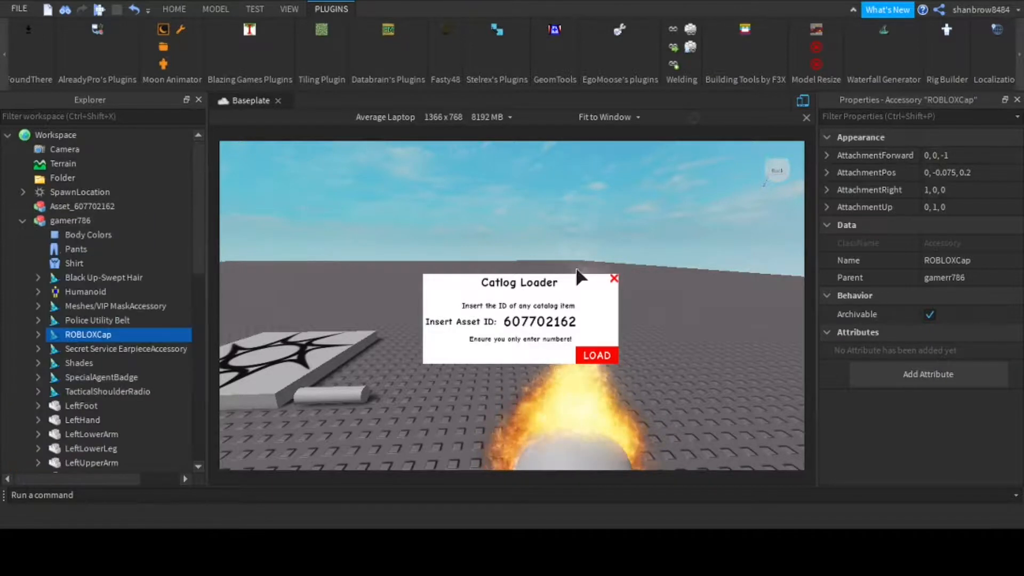
Close the Catalog Loader dialog and delete the Black Up-Swept Hair accessory from the second character
{"action": "left_click", "coordinate": [614, 279]}
{"action": "key", "text": "w"}
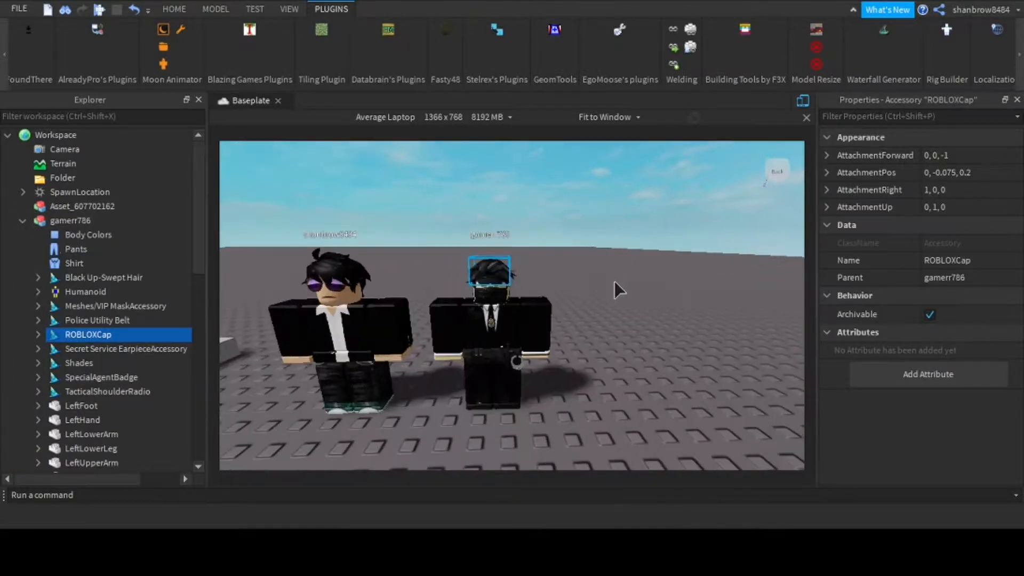
{"action": "key", "text": "d"}
{"action": "right_click_drag", "start_coordinate": [615, 283], "coordinate": [621, 284]}
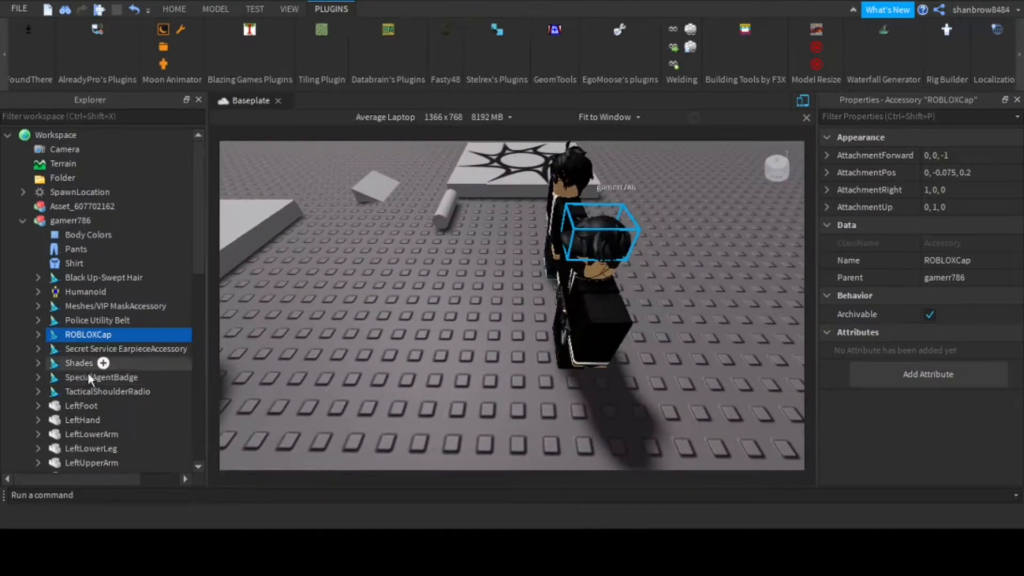
{"action": "left_click", "coordinate": [82, 275]}
{"action": "key", "text": "Delete"}
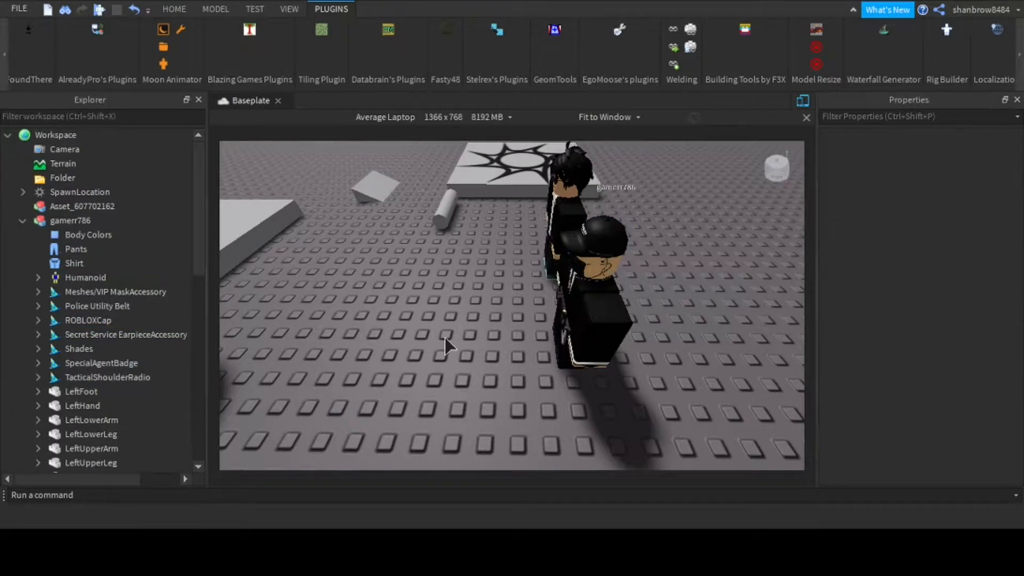
Inspect the cap on the second character and collapse that character's model in the Explorer
{"action": "key", "text": "w"}
{"action": "mouse_move", "coordinate": [446, 342]}
{"action": "right_mouse_down"}
{"action": "mouse_move", "coordinate": [474, 312]}
{"action": "mouse_move", "coordinate": [449, 315]}
{"action": "right_mouse_up"}
{"action": "key", "text": "s"}
{"action": "key", "text": "w"}
{"action": "key", "text": "s"}
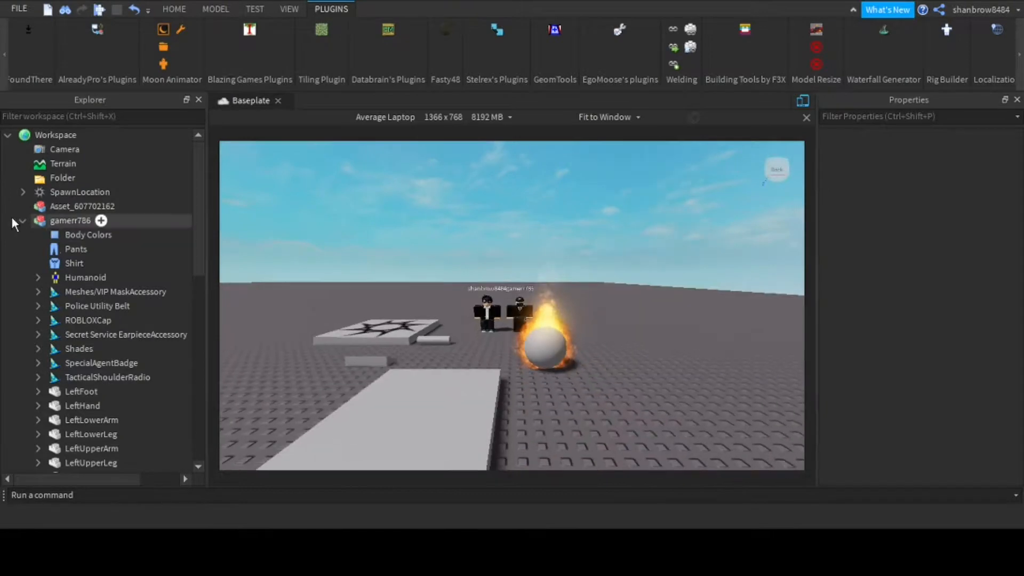
{"action": "left_click", "coordinate": [22, 220]}
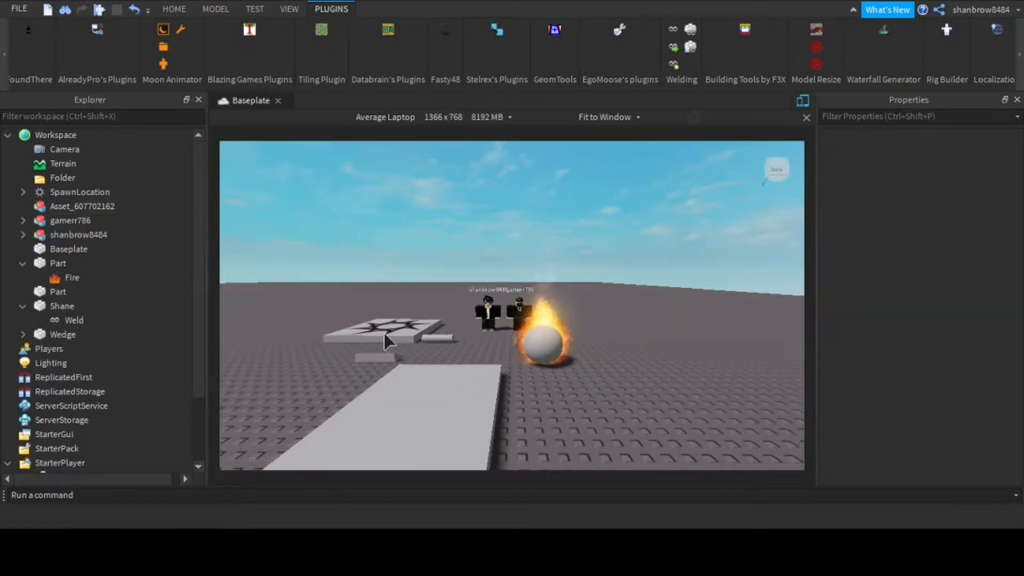
{"action": "scroll", "coordinate": [384, 334], "scroll_direction": "up", "scroll_amount": 3}
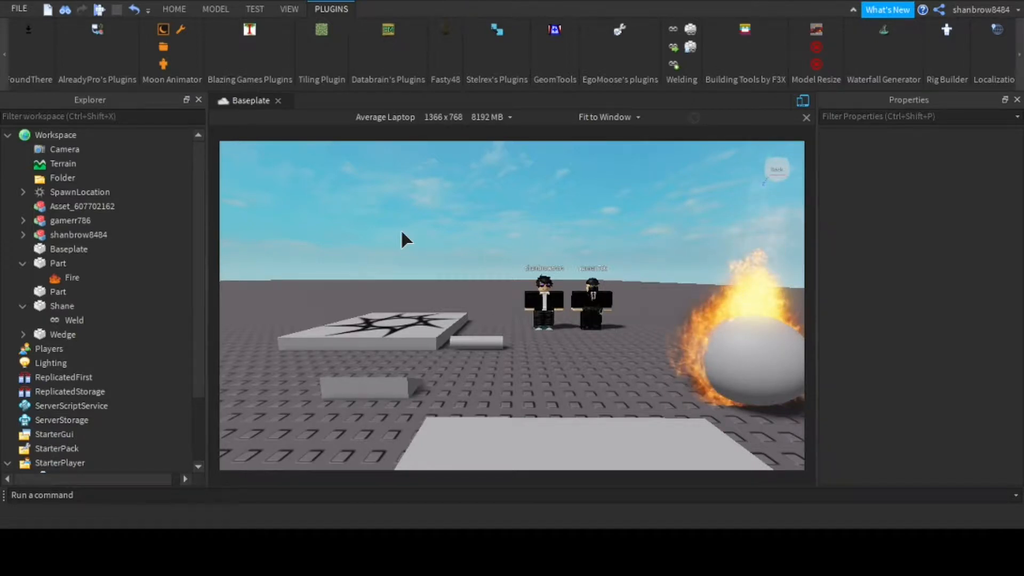
{"action": "right_click_drag", "start_coordinate": [401, 230], "coordinate": [427, 230]}
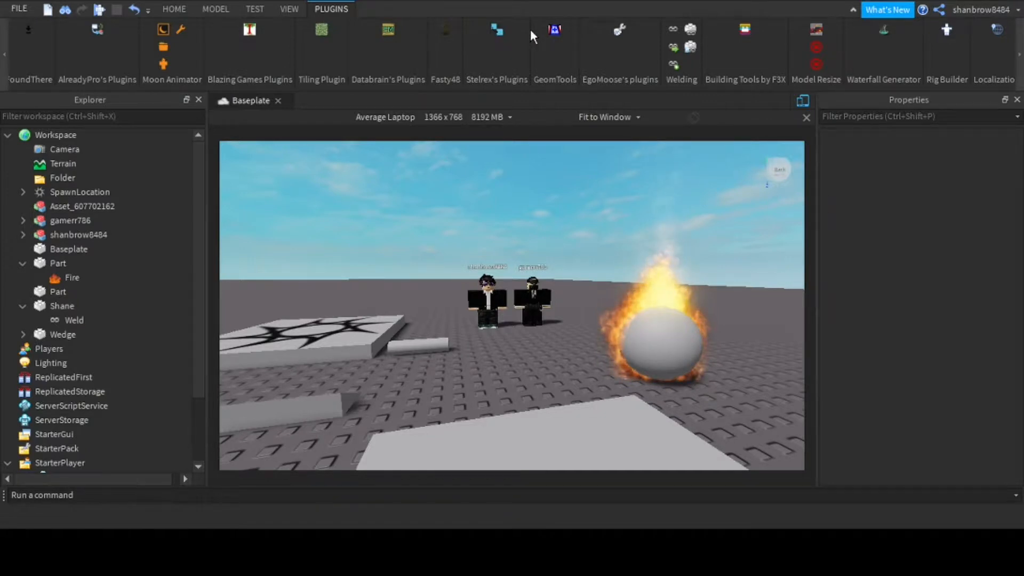
Place a duplicate of the upright Shane slab near the original, turned at a right angle to it
{"action": "left_click", "coordinate": [555, 30]}
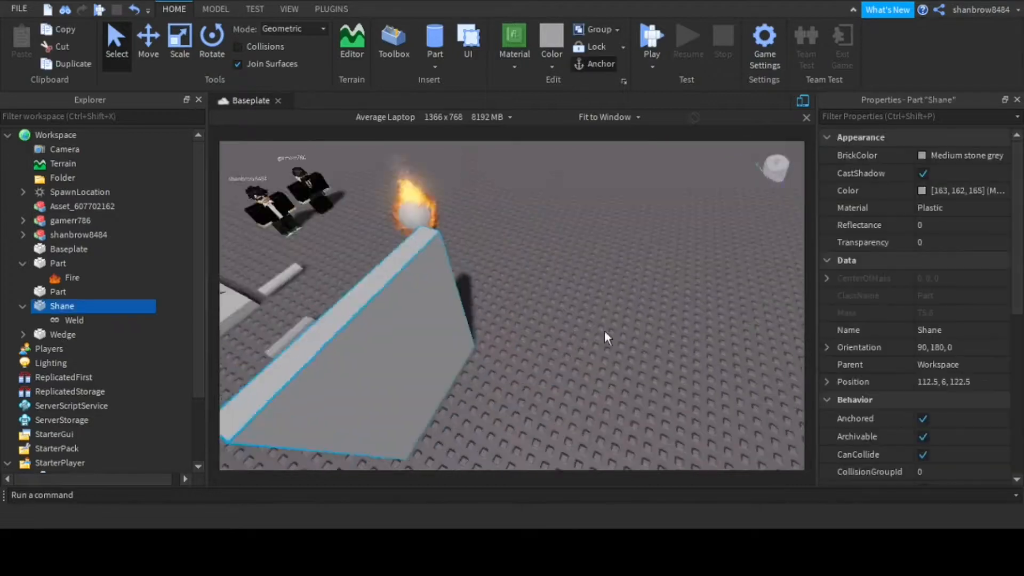
{"action": "scroll", "coordinate": [604, 331], "scroll_direction": "down", "scroll_amount": 3}
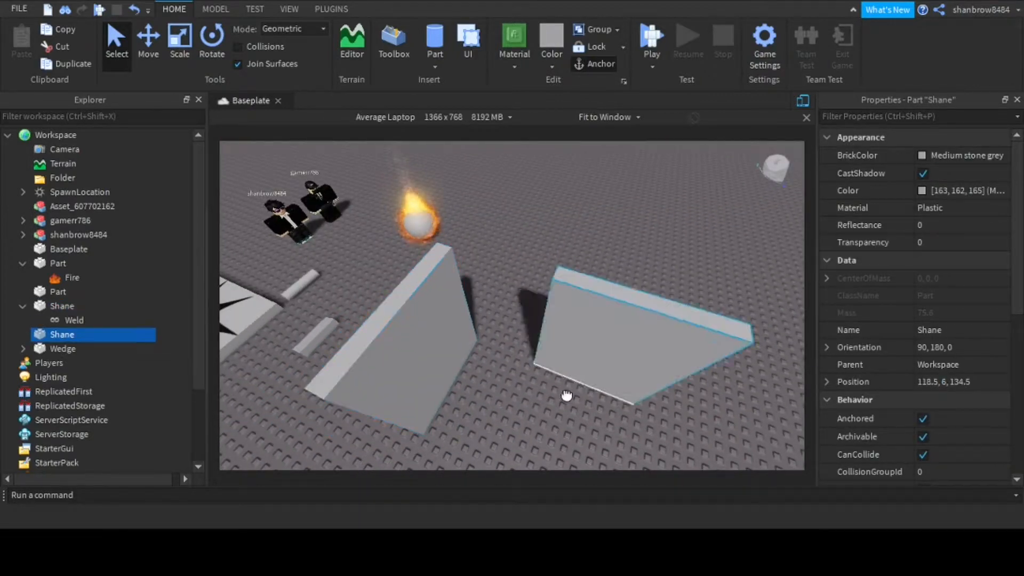
{"action": "left_click_drag", "start_coordinate": [567, 395], "coordinate": [571, 347]}
{"action": "key", "text": "r"}
{"action": "left_click", "coordinate": [458, 416]}
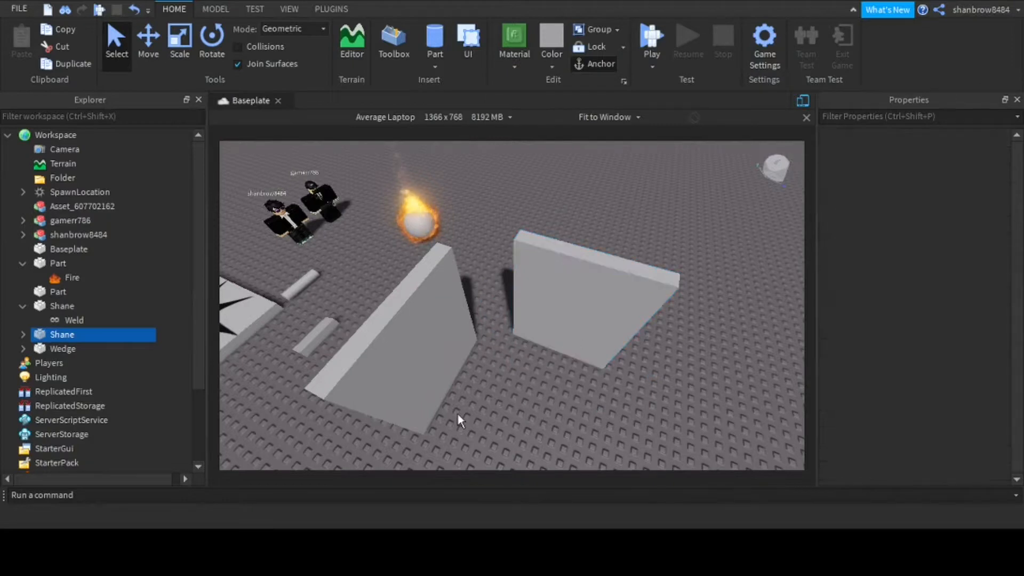
{"action": "right_click_drag", "start_coordinate": [459, 416], "coordinate": [422, 341]}
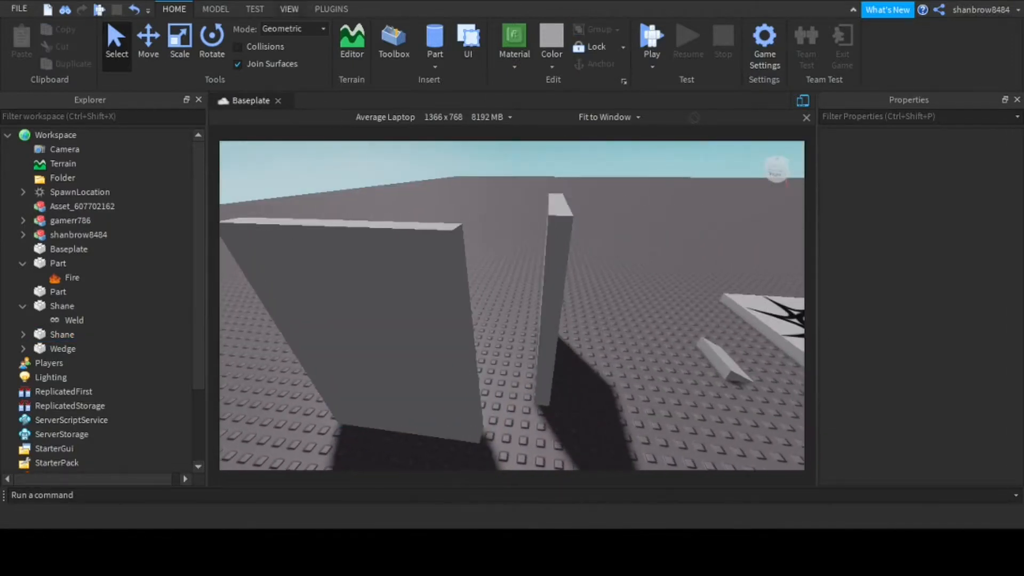
Fill the gap between the facing edges of the two slabs with GeomTools, using Normal force direction and BestGuess part thickness
{"action": "left_click", "coordinate": [328, 9]}
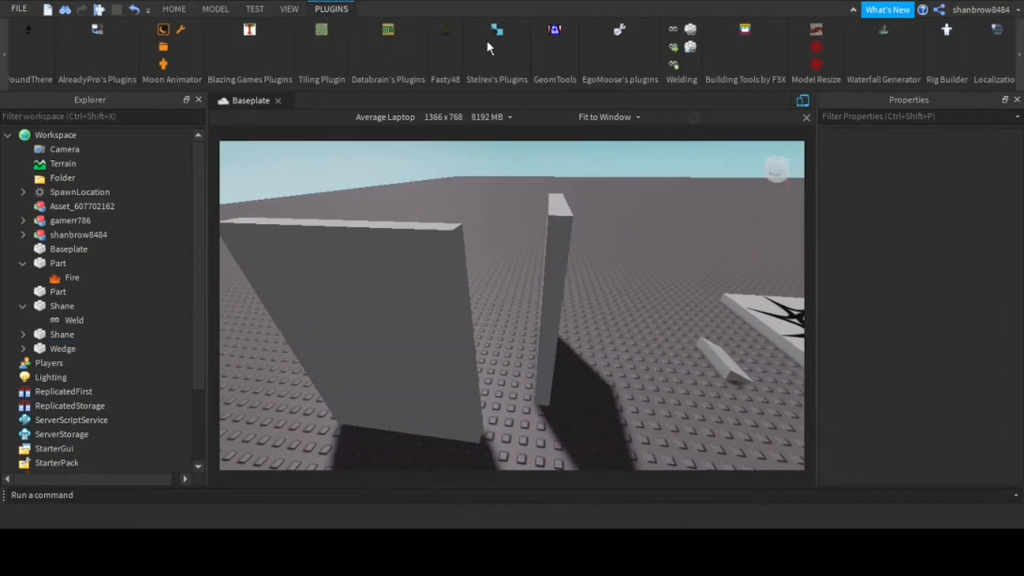
{"action": "left_click", "coordinate": [554, 32]}
{"action": "left_click", "coordinate": [566, 301]}
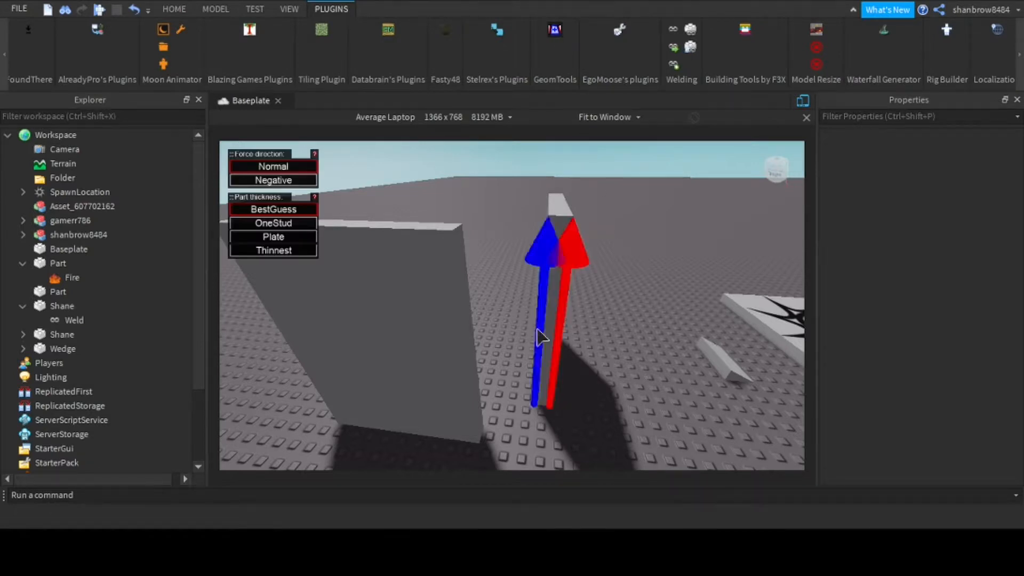
{"action": "left_click", "coordinate": [469, 366]}
{"action": "right_click_drag", "start_coordinate": [545, 350], "coordinate": [544, 349]}
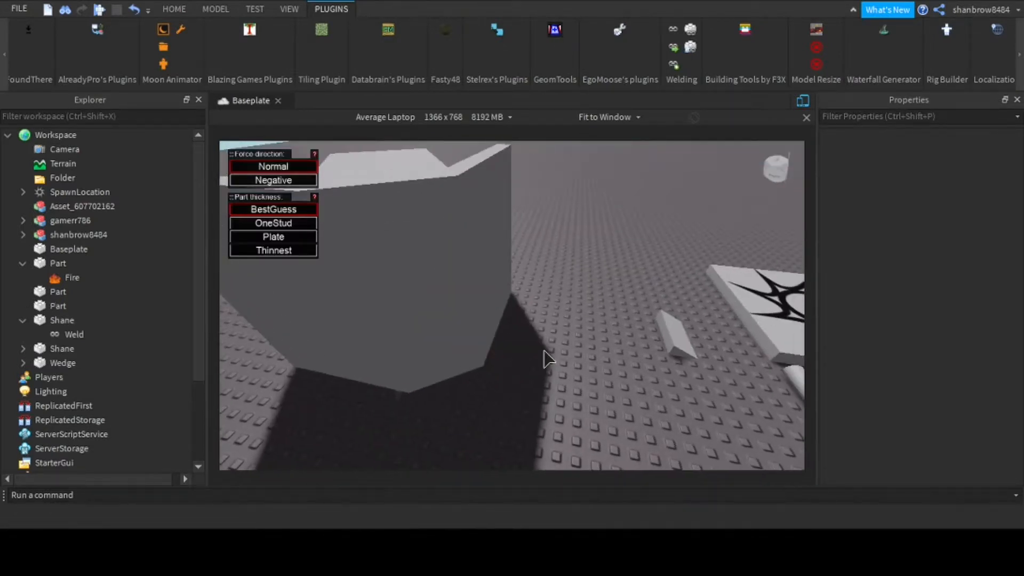
Scale the new filler part between the two slabs down to a thin wall that matches their thickness
{"action": "left_click", "coordinate": [173, 11]}
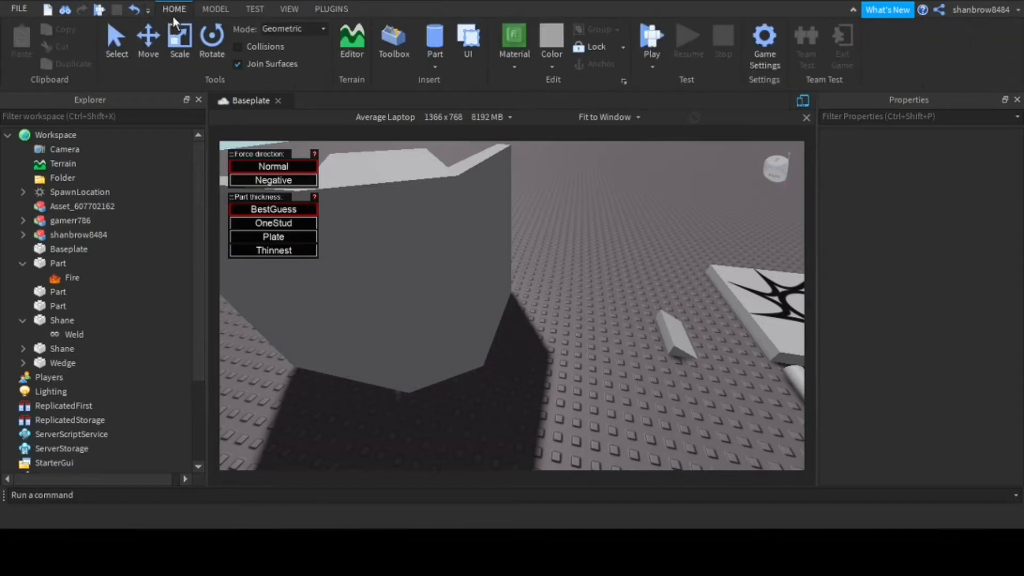
{"action": "left_click", "coordinate": [110, 60]}
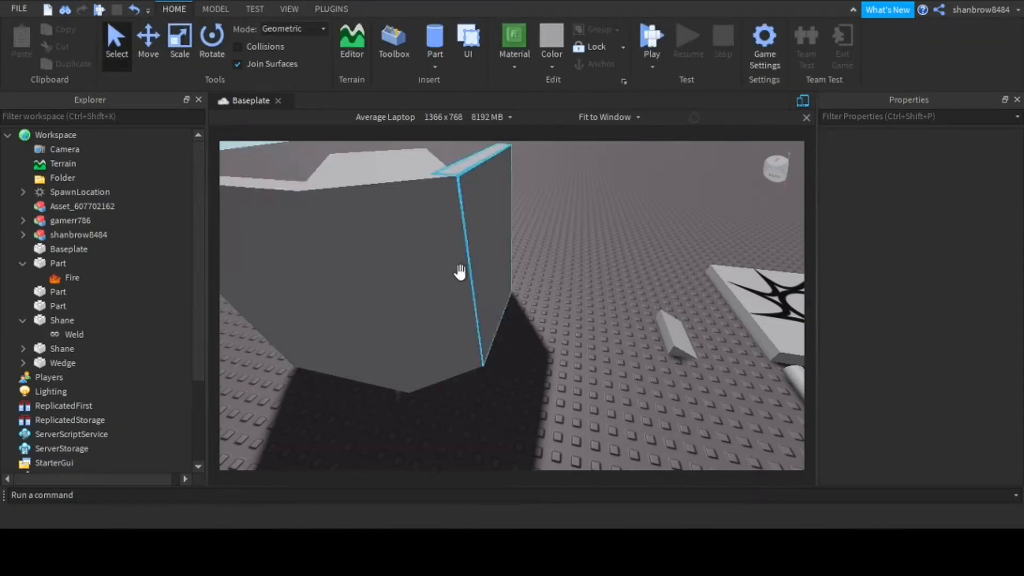
{"action": "left_click", "coordinate": [549, 287]}
{"action": "right_click_drag", "start_coordinate": [550, 286], "coordinate": [553, 289]}
{"action": "key", "text": "a"}
{"action": "key", "text": "s"}
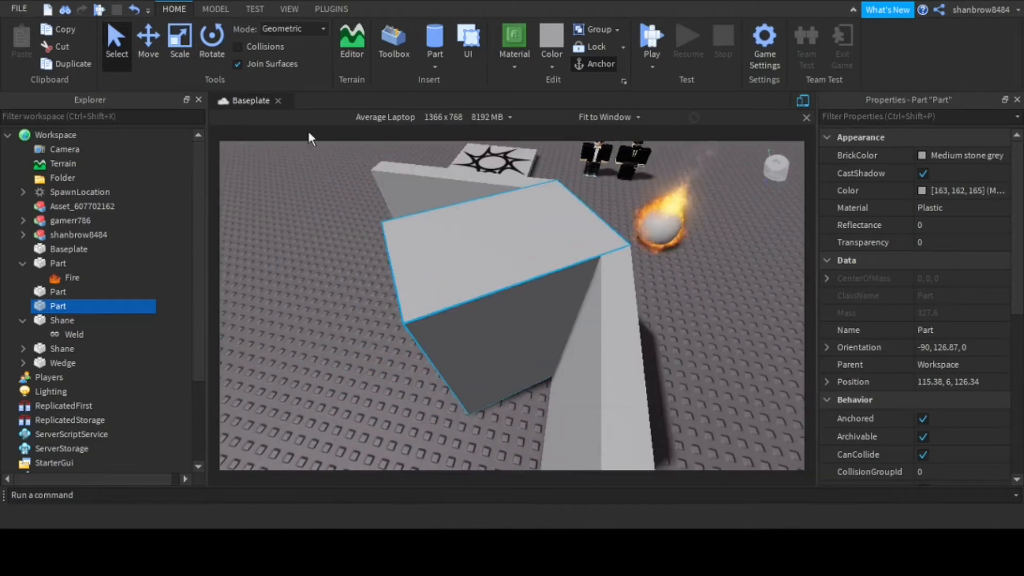
{"action": "left_click", "coordinate": [186, 63]}
{"action": "left_click_drag", "start_coordinate": [421, 351], "coordinate": [626, 316]}
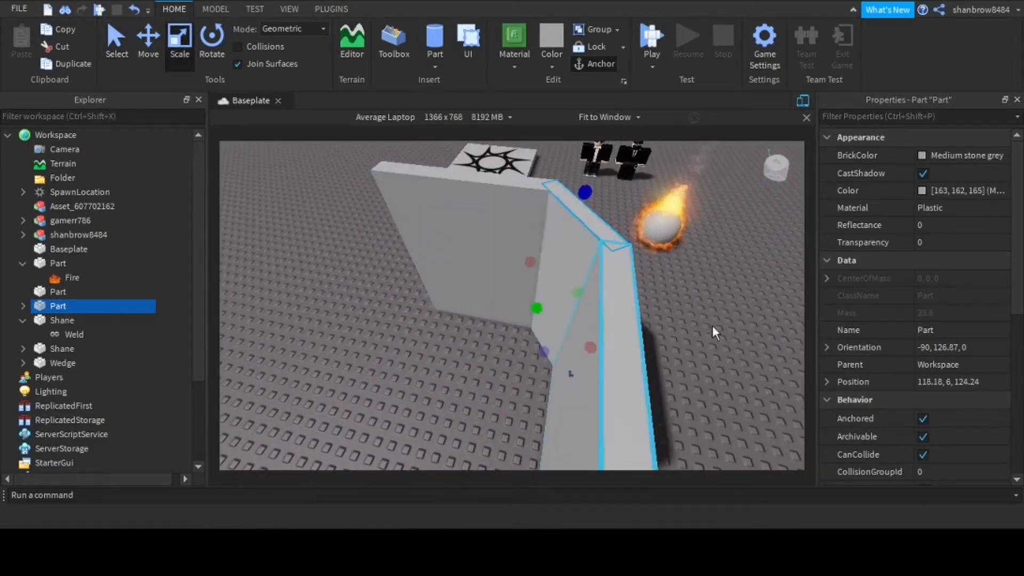
{"action": "left_click", "coordinate": [711, 358]}
Examine the wall corner joined by the filler part and its surroundings from several angles
{"action": "key", "text": "d"}
{"action": "mouse_move", "coordinate": [688, 351]}
{"action": "right_mouse_down"}
{"action": "mouse_move", "coordinate": [698, 354]}
{"action": "mouse_move", "coordinate": [680, 359]}
{"action": "mouse_move", "coordinate": [696, 353]}
{"action": "mouse_move", "coordinate": [681, 347]}
{"action": "mouse_move", "coordinate": [695, 345]}
{"action": "mouse_move", "coordinate": [681, 357]}
{"action": "mouse_move", "coordinate": [698, 353]}
{"action": "mouse_move", "coordinate": [697, 366]}
{"action": "mouse_move", "coordinate": [673, 356]}
{"action": "mouse_move", "coordinate": [686, 367]}
{"action": "right_mouse_up"}
{"action": "key", "text": "s"}
{"action": "key", "text": "w"}
{"action": "key", "text": "w"}
{"action": "key", "text": "s"}
{"action": "key", "text": "w"}
{"action": "key", "text": "w"}
{"action": "key", "text": "w"}
{"action": "key", "text": "a"}
{"action": "key", "text": "s"}
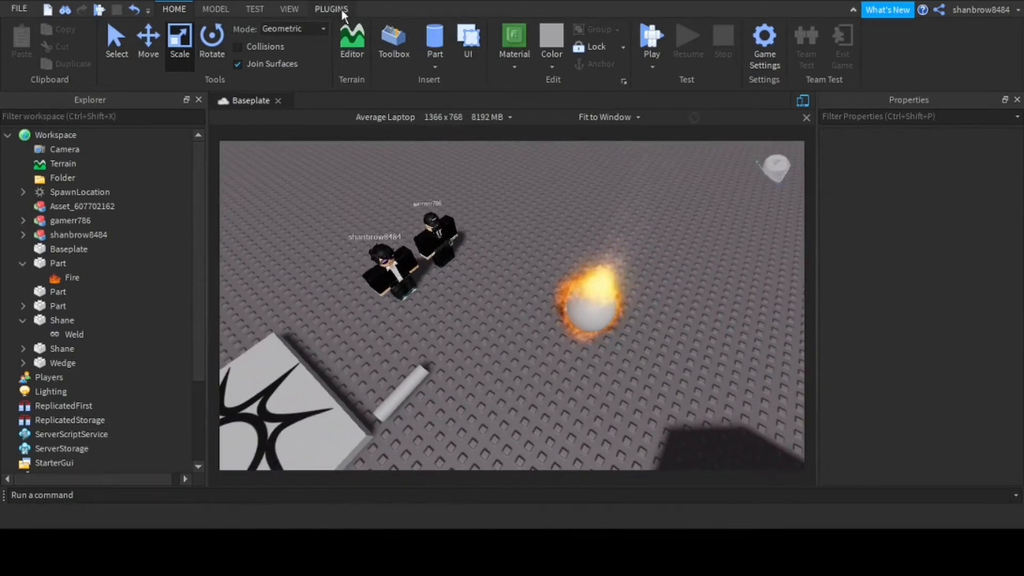
Review the remaining installed plugins and collapse the burning Part and the original Shane part in the Explorer
{"action": "left_click", "coordinate": [332, 9]}
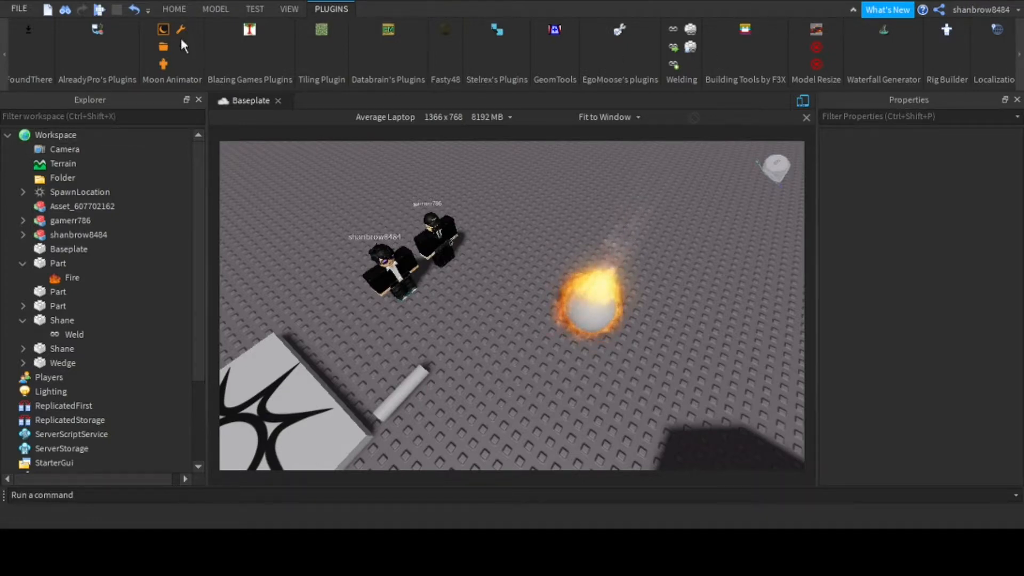
{"action": "left_click", "coordinate": [1019, 53]}
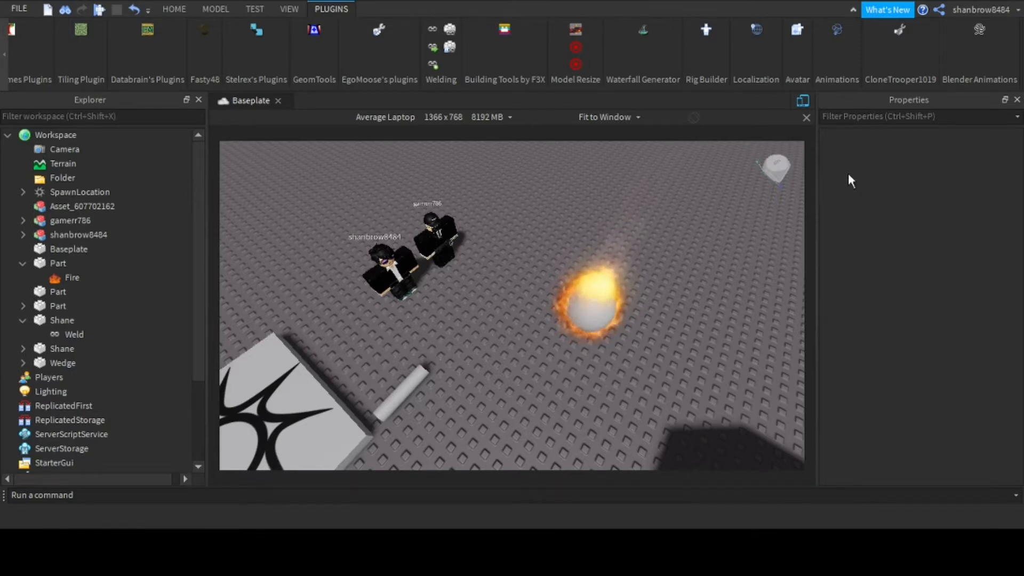
{"action": "right_click_drag", "start_coordinate": [555, 230], "coordinate": [549, 229]}
{"action": "key", "text": "w"}
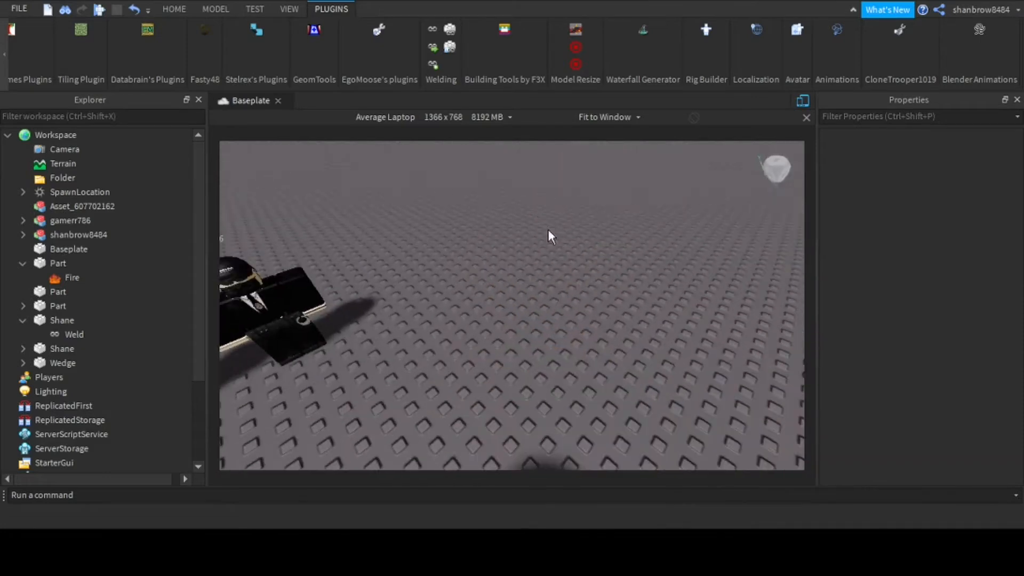
{"action": "key", "text": "s"}
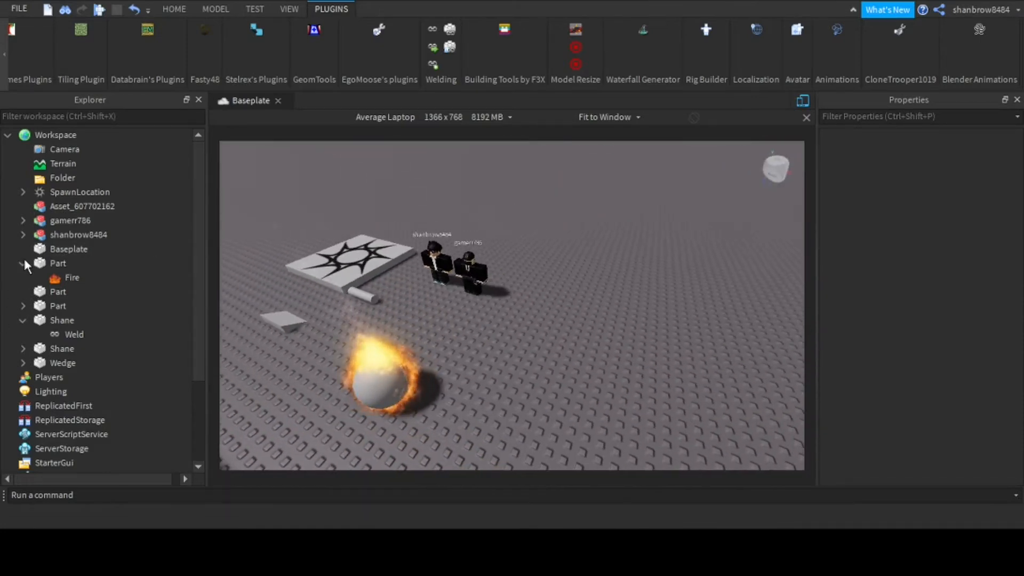
{"action": "left_click", "coordinate": [22, 263]}
{"action": "left_click", "coordinate": [22, 306]}
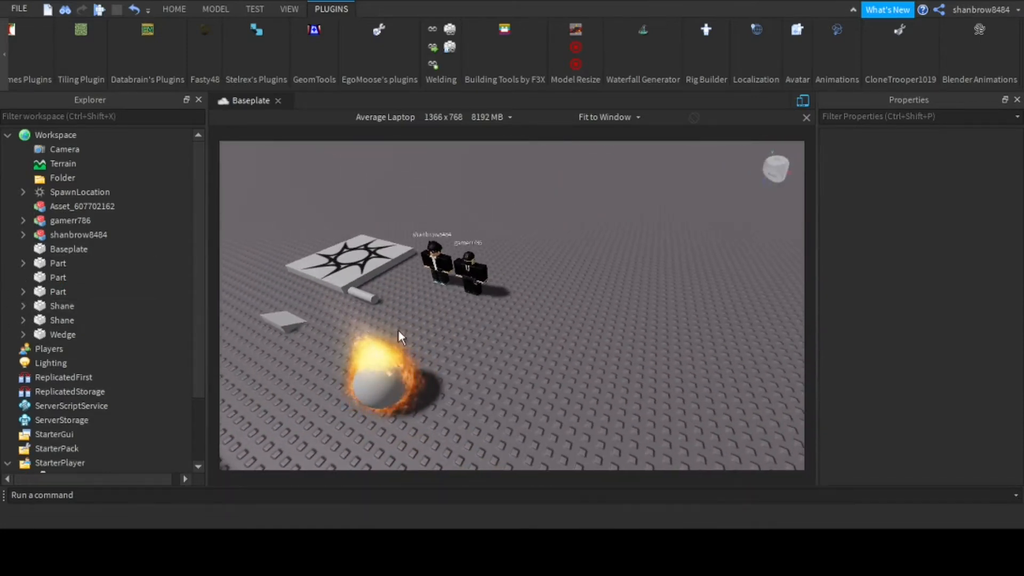
{"action": "right_click_drag", "start_coordinate": [464, 333], "coordinate": [462, 336]}
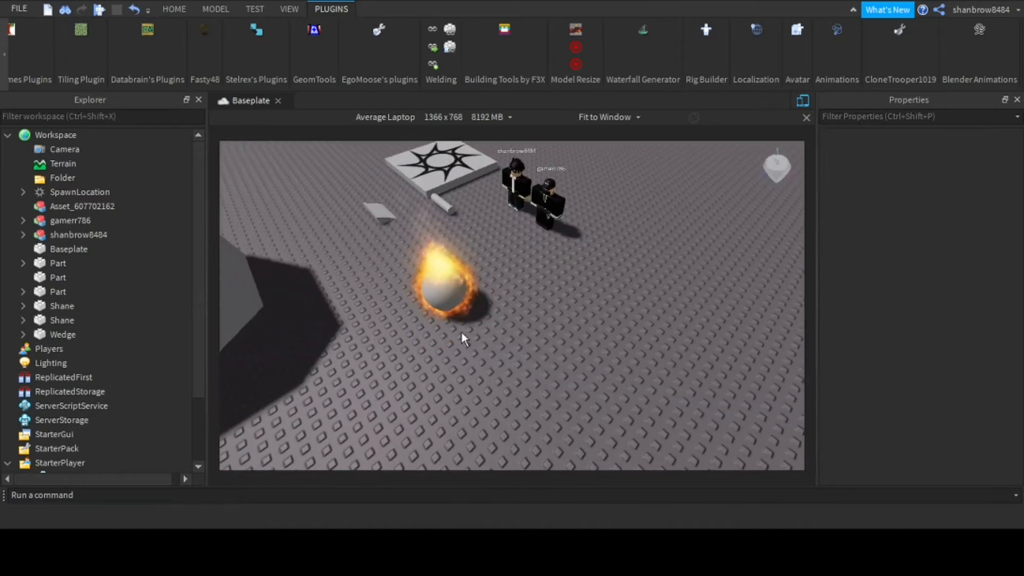
{"action": "left_click", "coordinate": [694, 364]}
{"action": "right_click_drag", "start_coordinate": [695, 364], "coordinate": [696, 362]}
{"action": "left_click", "coordinate": [694, 359]}
{"action": "key", "text": "w"}
{"action": "key", "text": "w"}
{"action": "key", "text": "a"}
{"action": "mouse_move", "coordinate": [697, 363]}
{"action": "right_mouse_down"}
{"action": "mouse_move", "coordinate": [735, 363]}
{"action": "mouse_move", "coordinate": [696, 360]}
{"action": "right_mouse_up"}
{"action": "key", "text": "s"}
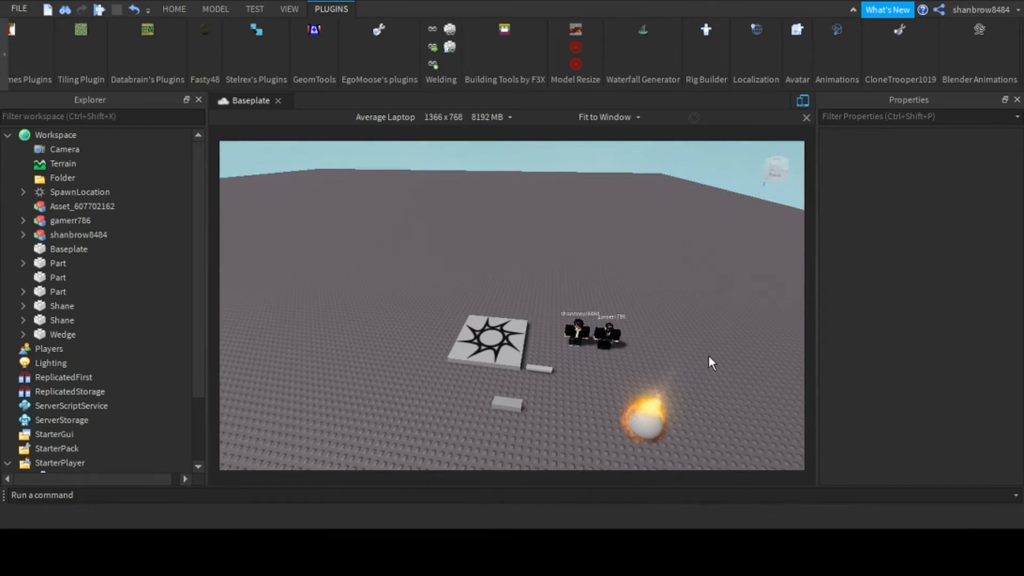